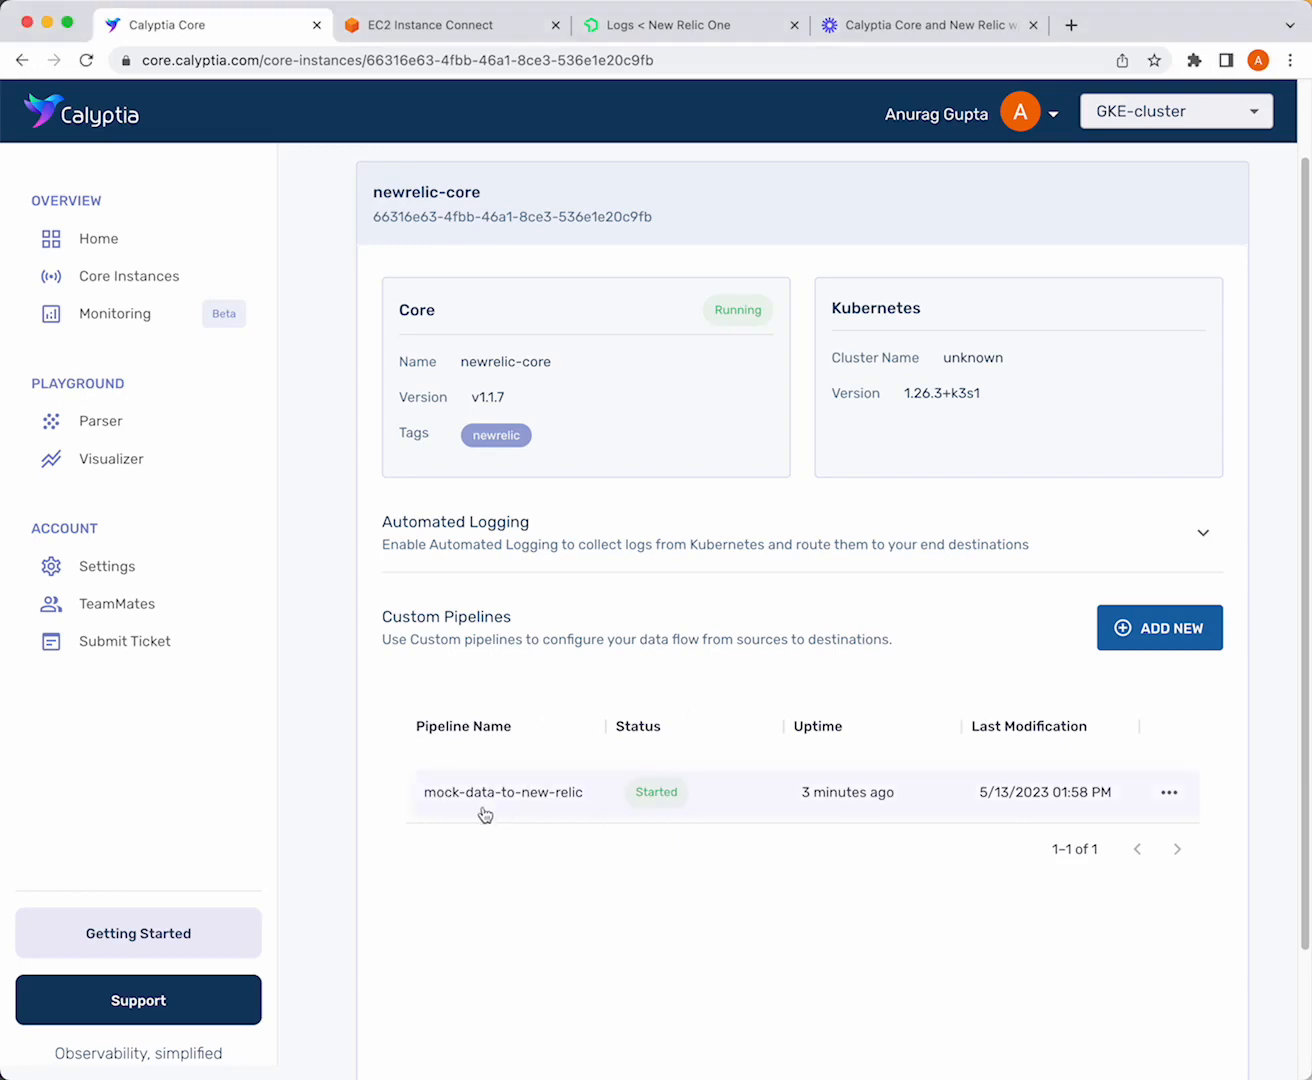
Open the mock-data-to-new-relic pipeline for editing and add a network-based Syslog source
left_click(483, 814)
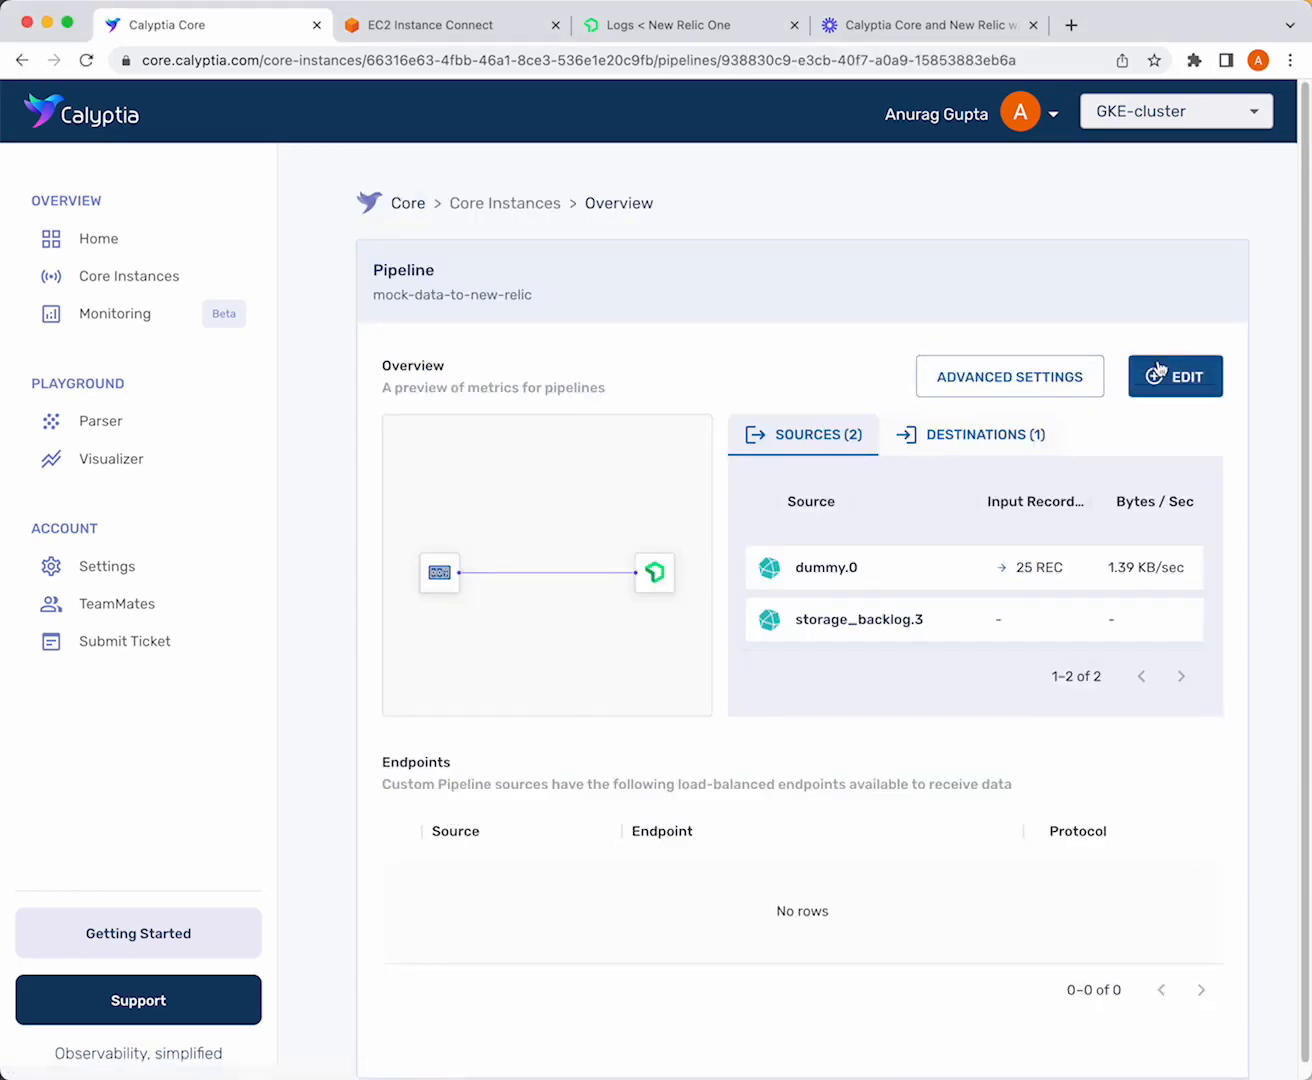
left_click(1176, 383)
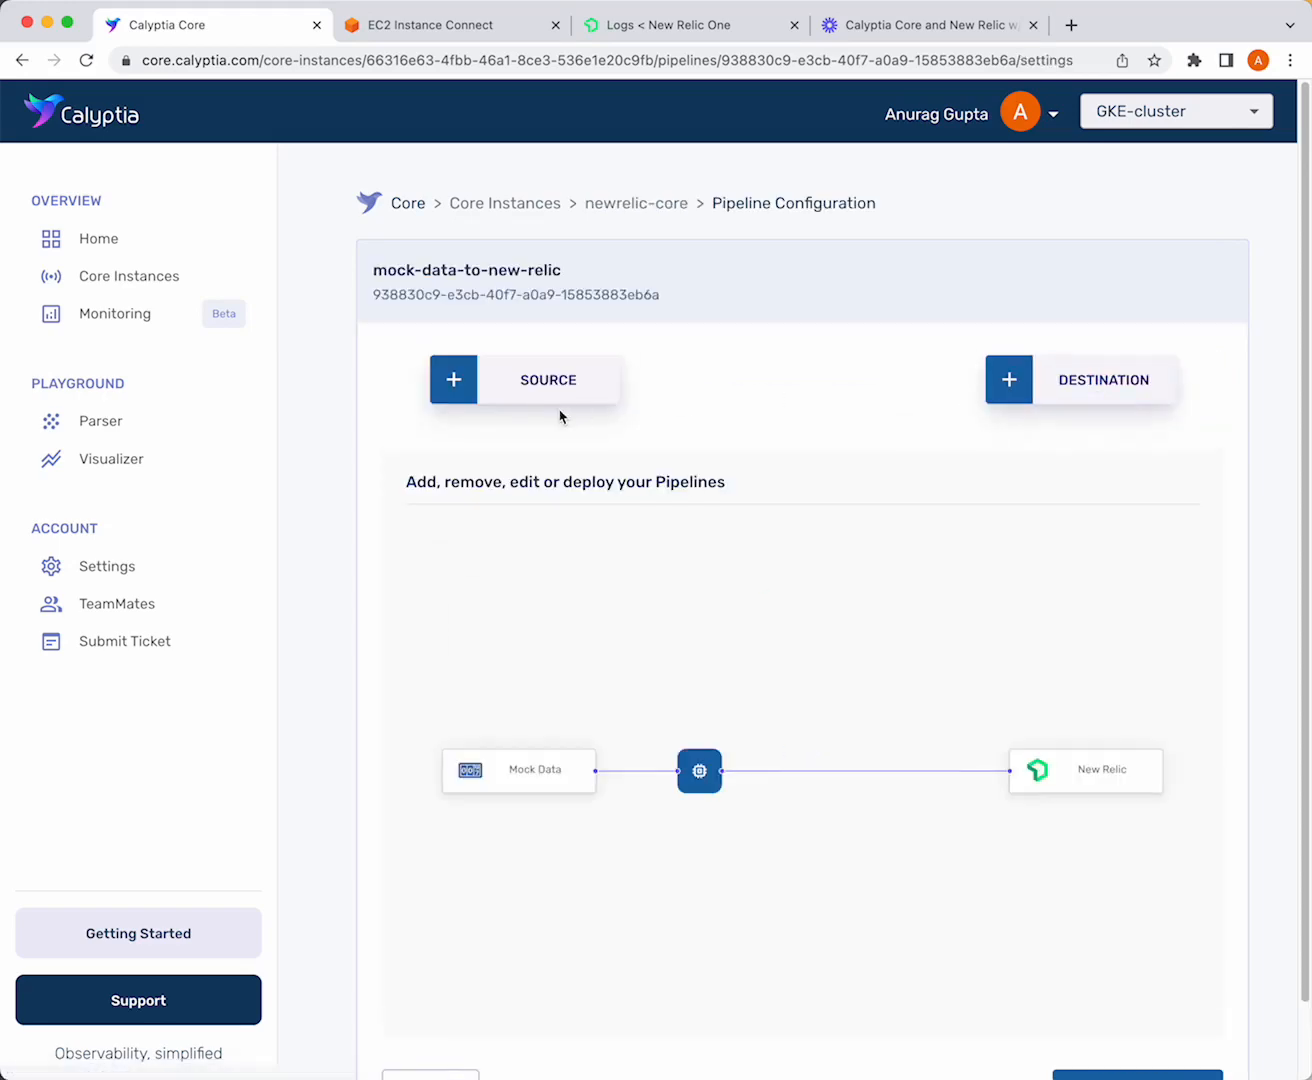
left_click(545, 382)
scroll(246, 914, "down", 3)
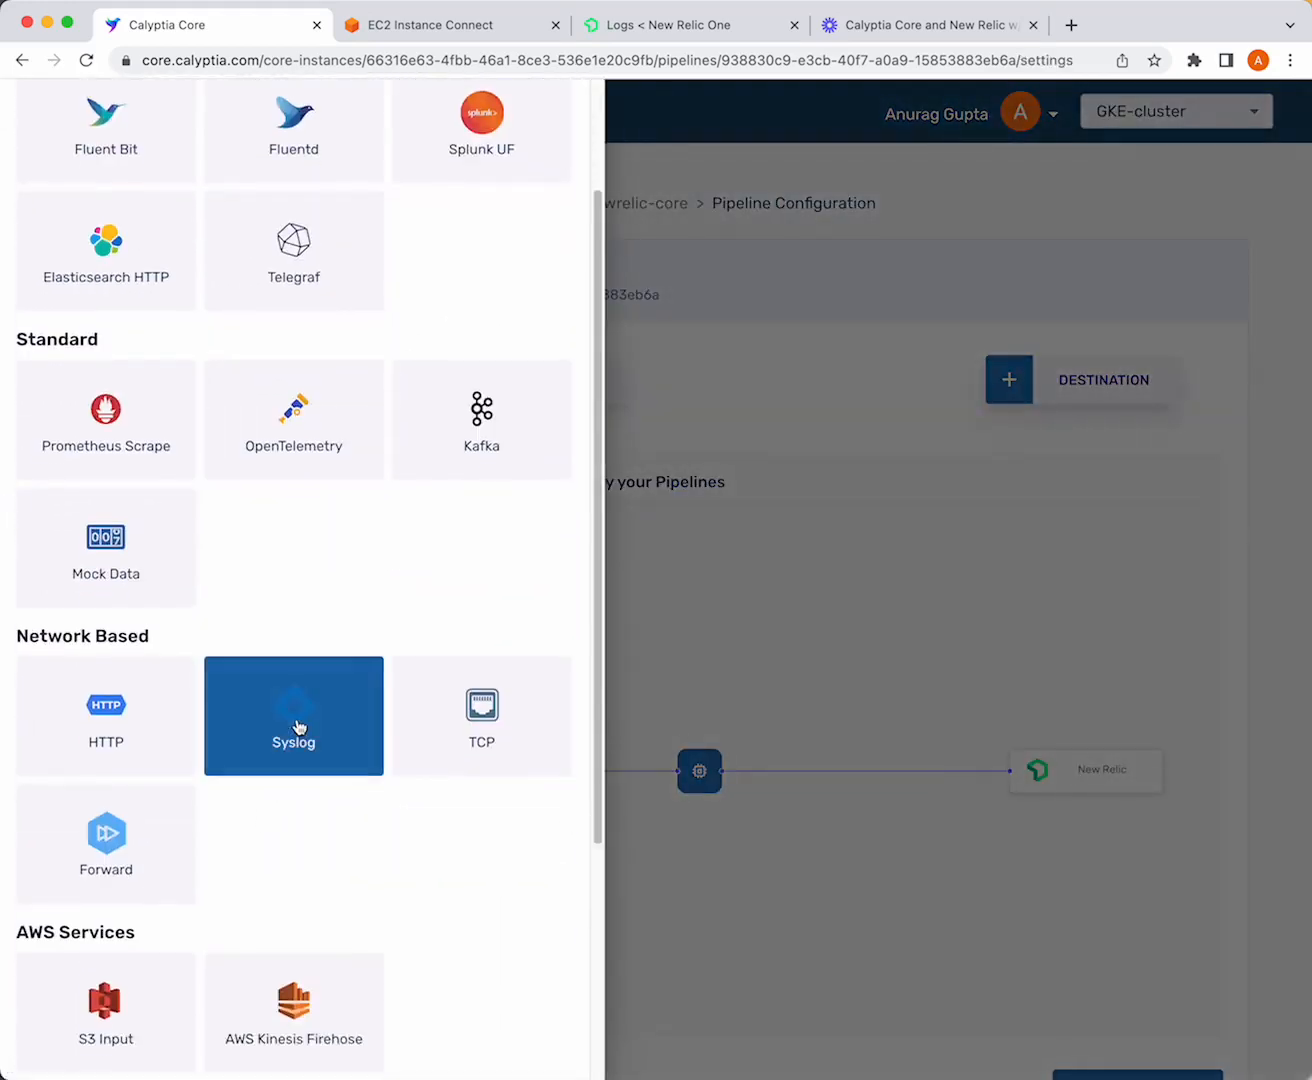
left_click(296, 723)
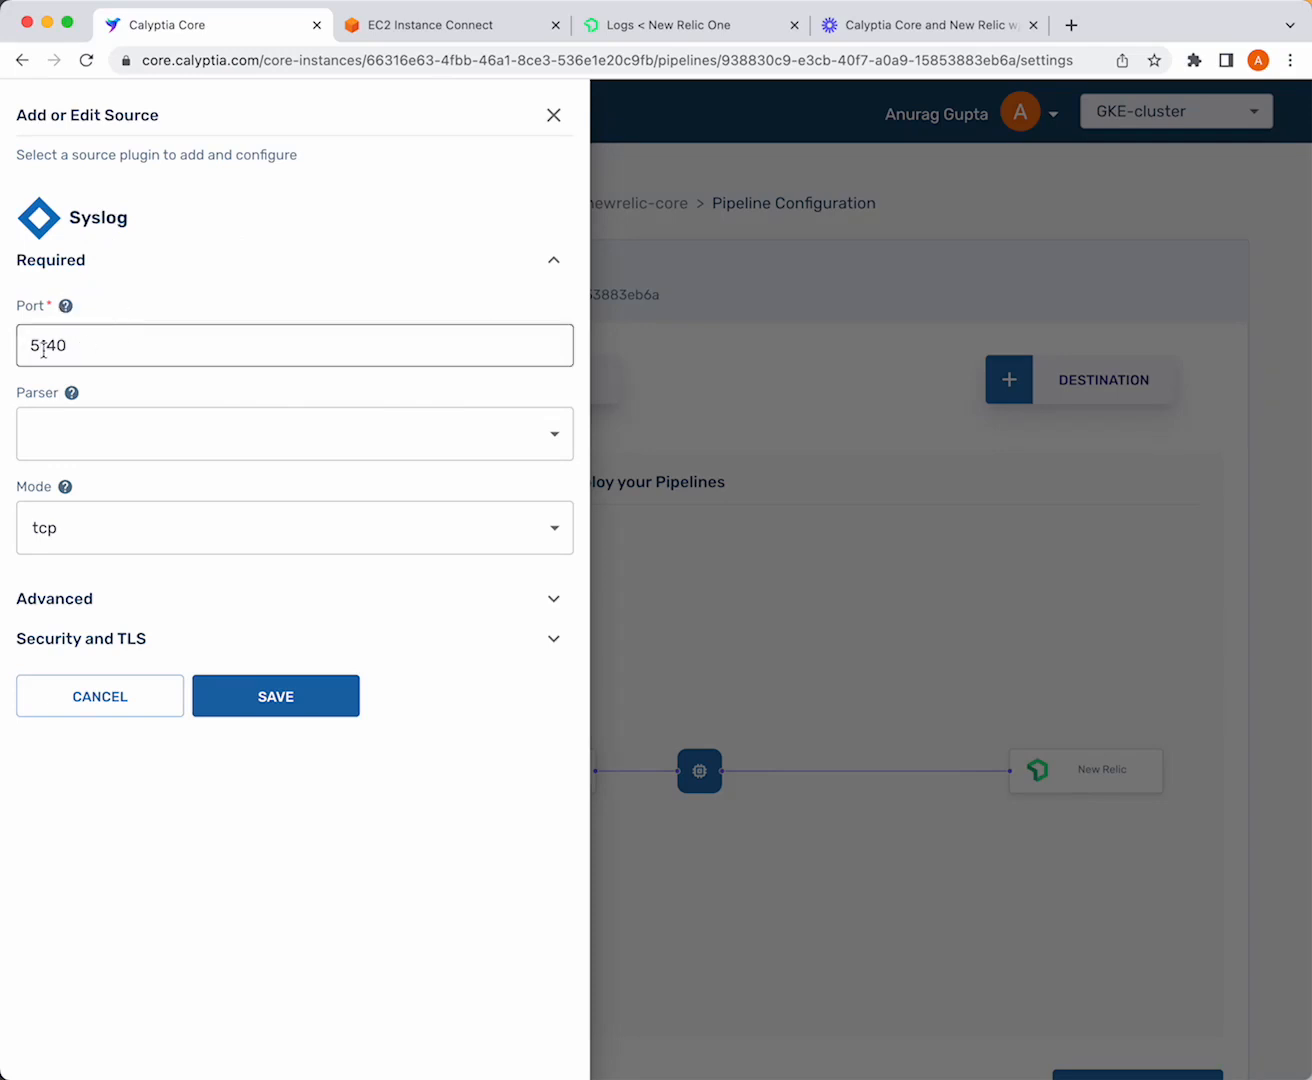
Set the Syslog source's parser to syslog-rfc3164-local, keeping port 5140 and tcp mode, and save the source
double_click(91, 343)
left_click(199, 437)
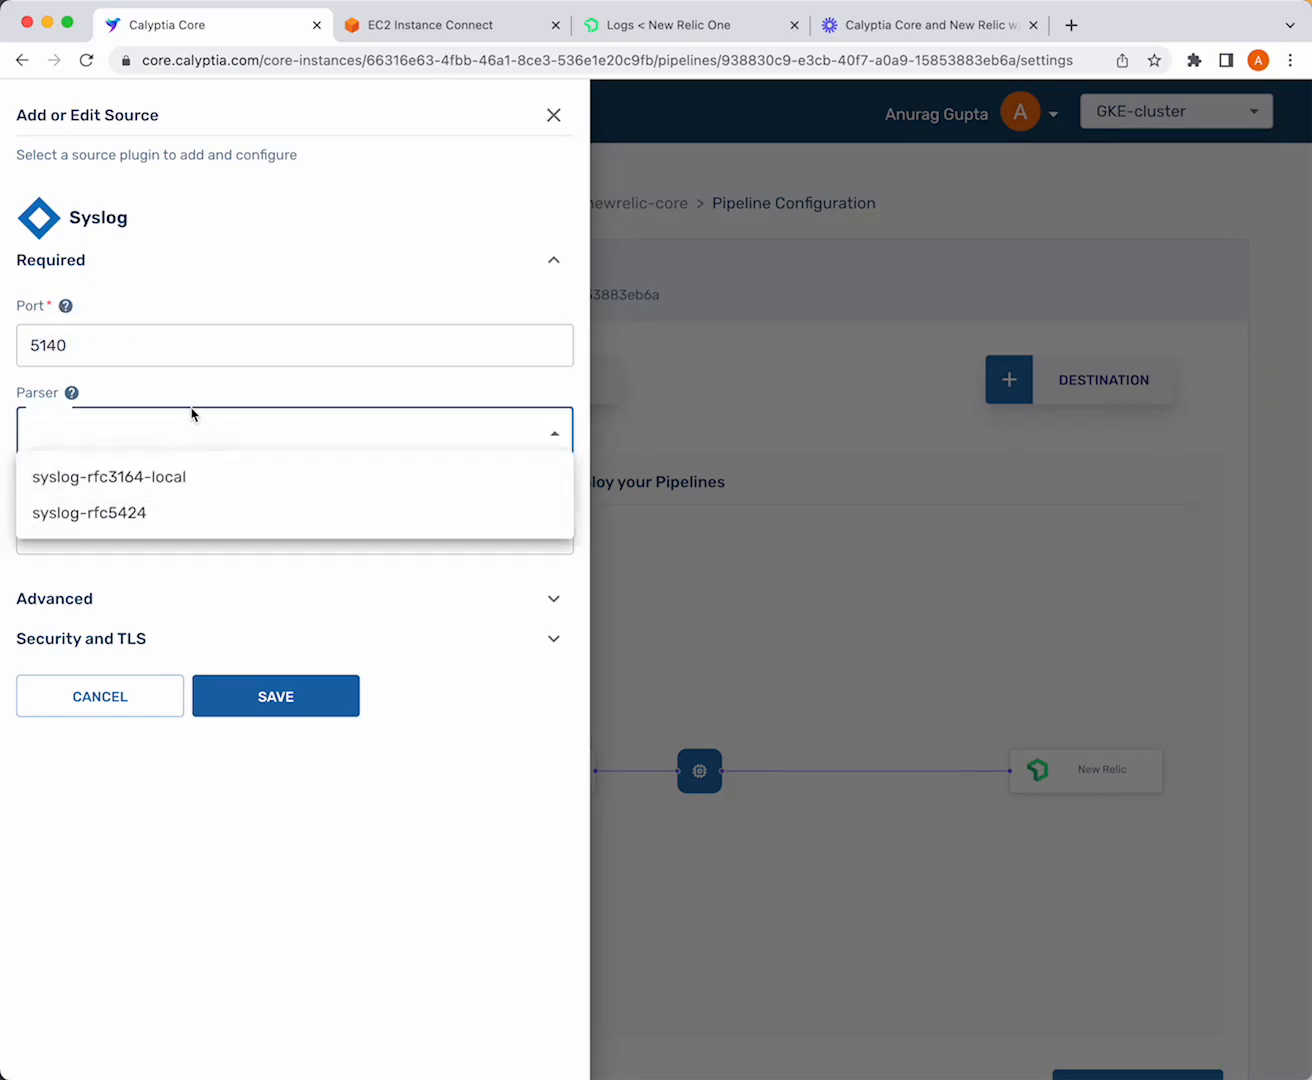
left_click(140, 494)
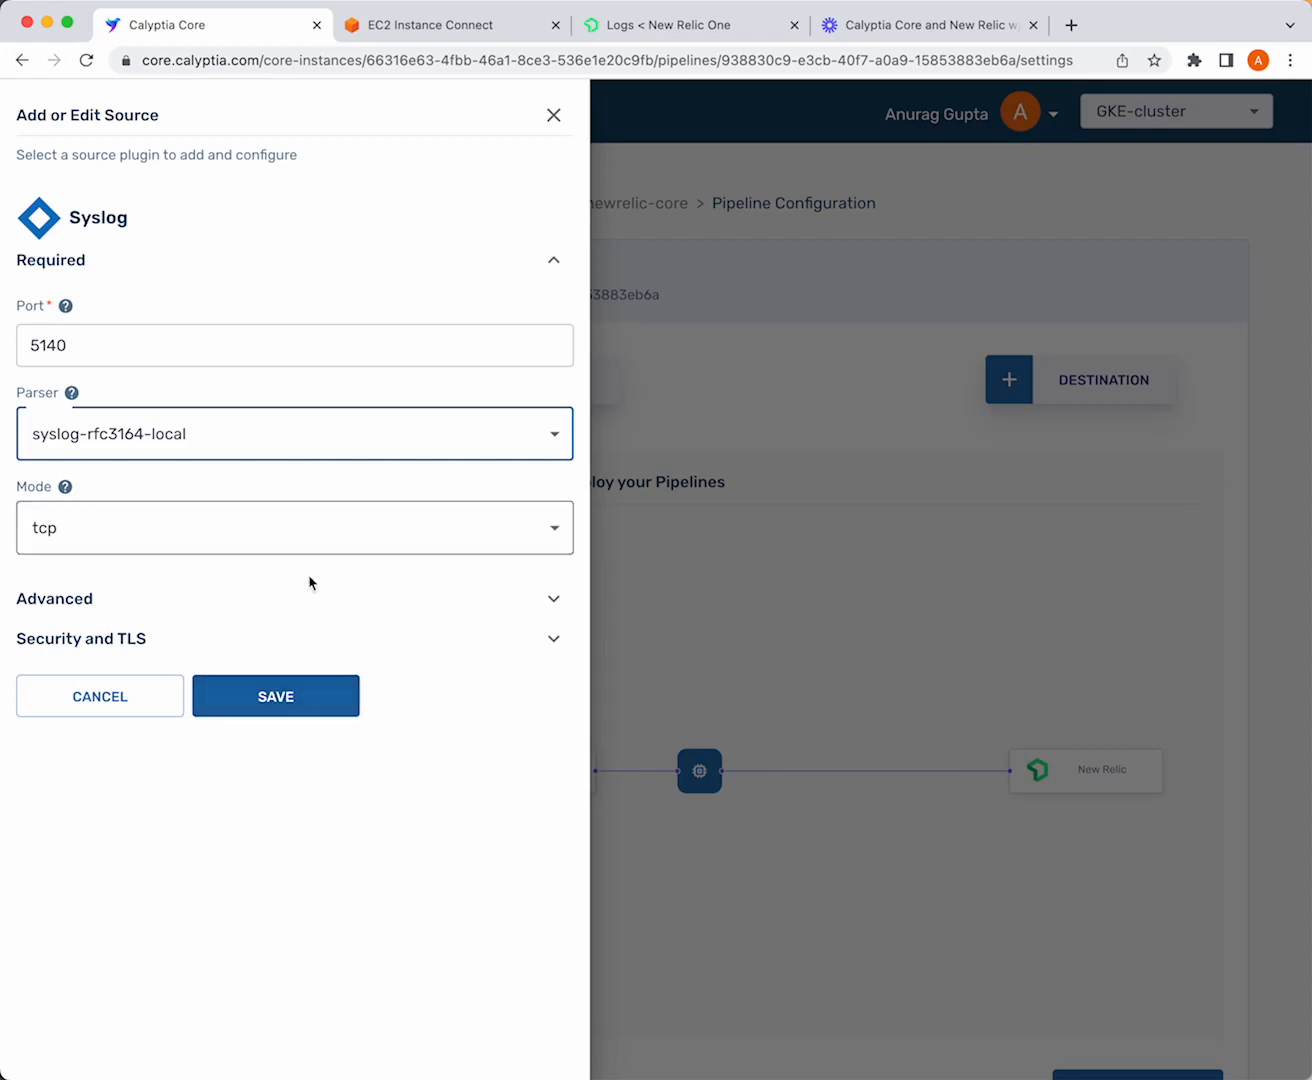
left_click(250, 690)
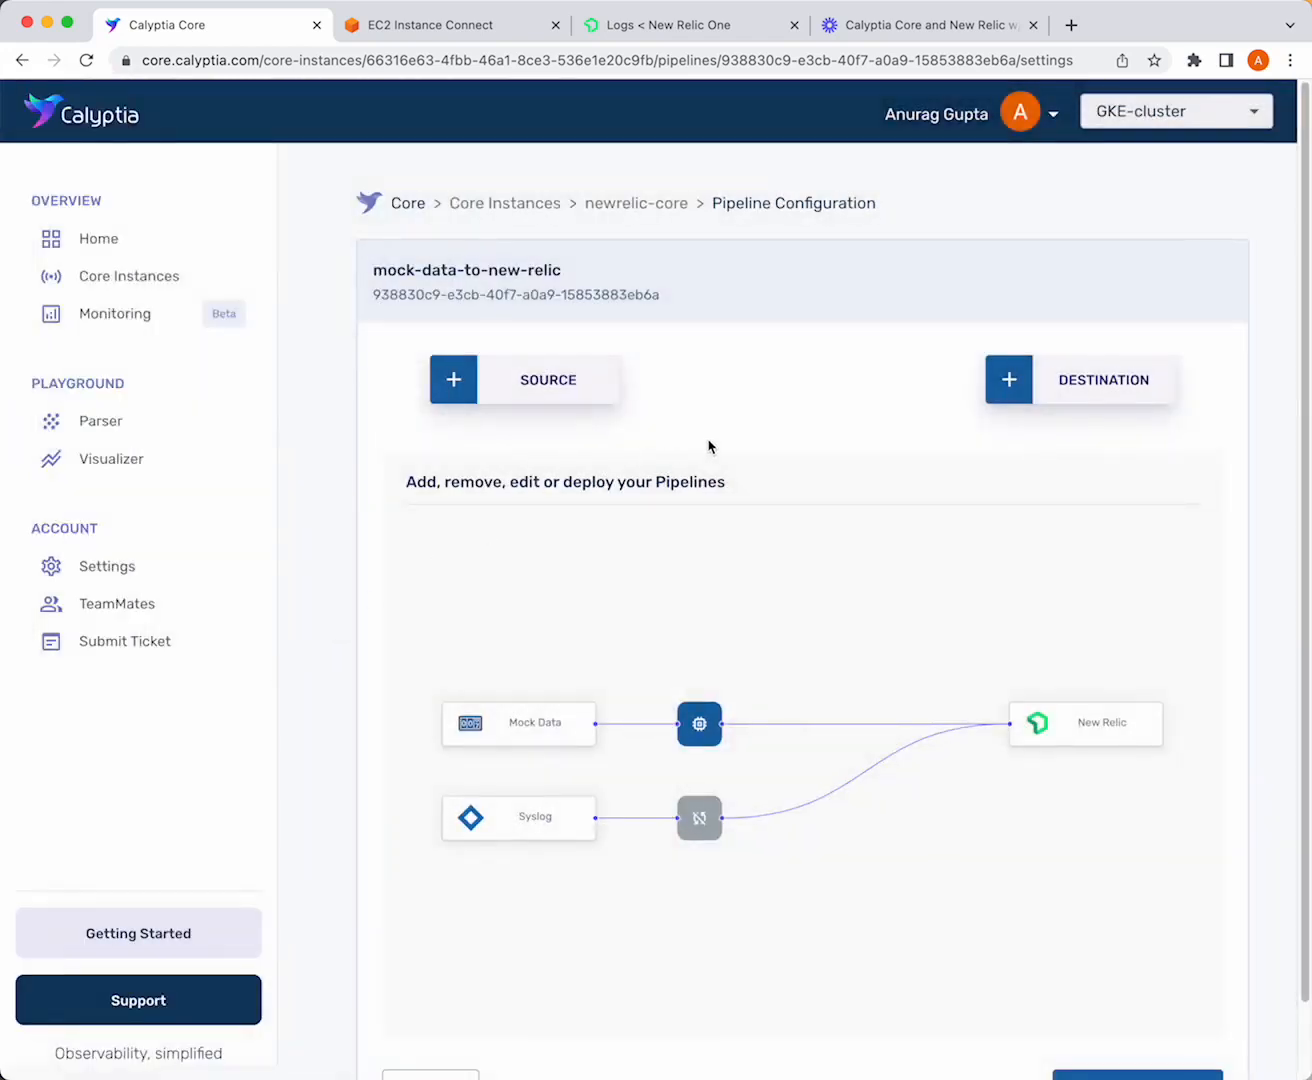
Leave the Syslog branch without processing rules and deploy the updated pipeline
scroll(700, 447, "down", 2)
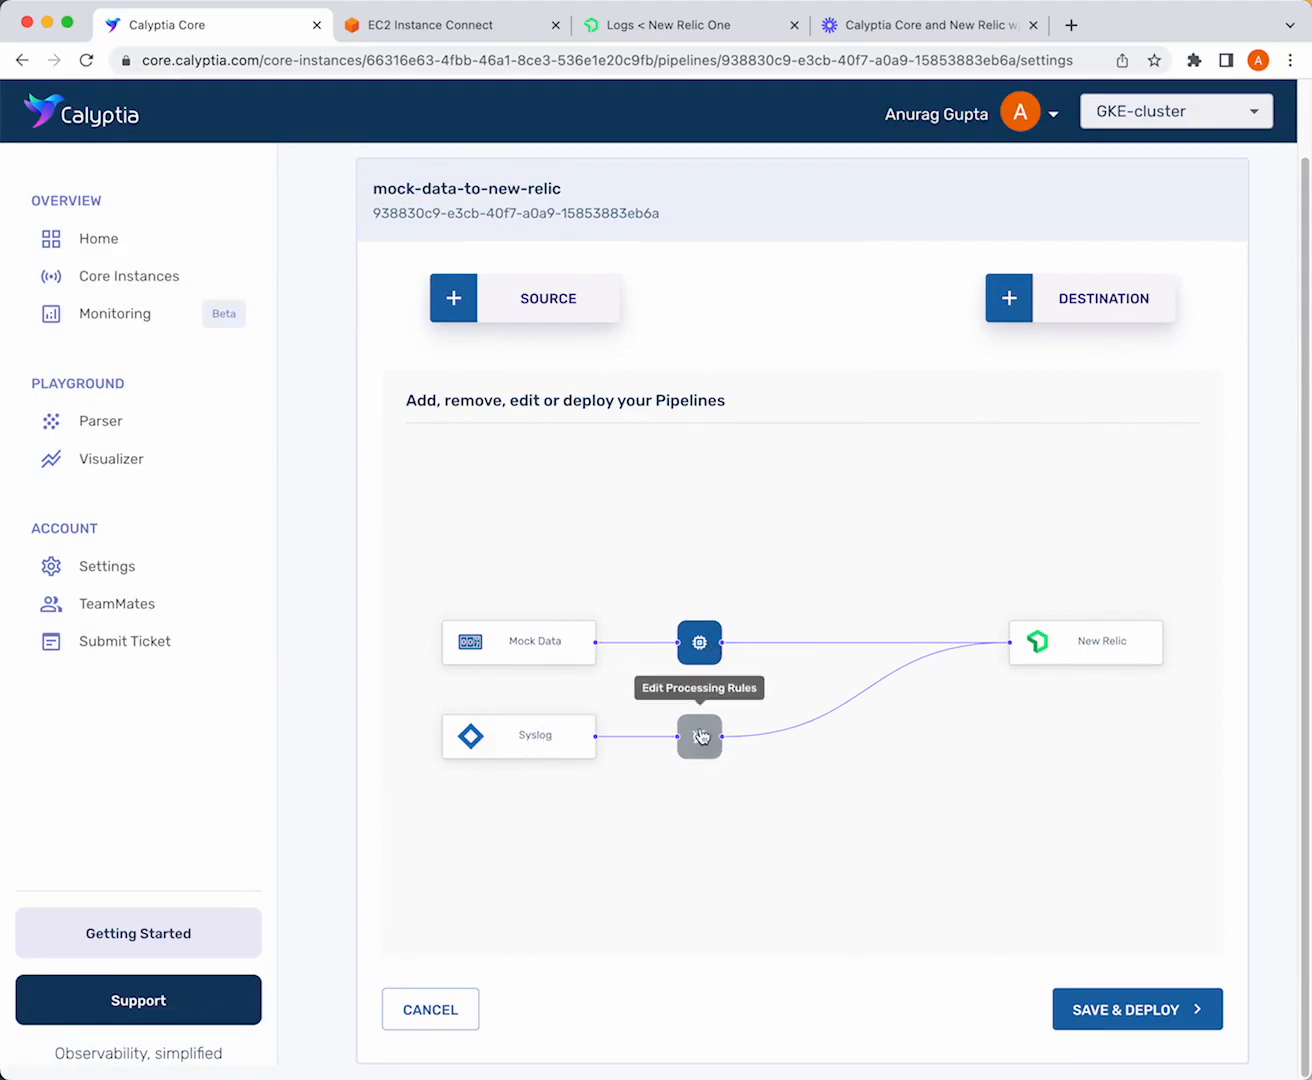
left_click(690, 743)
left_click(878, 595)
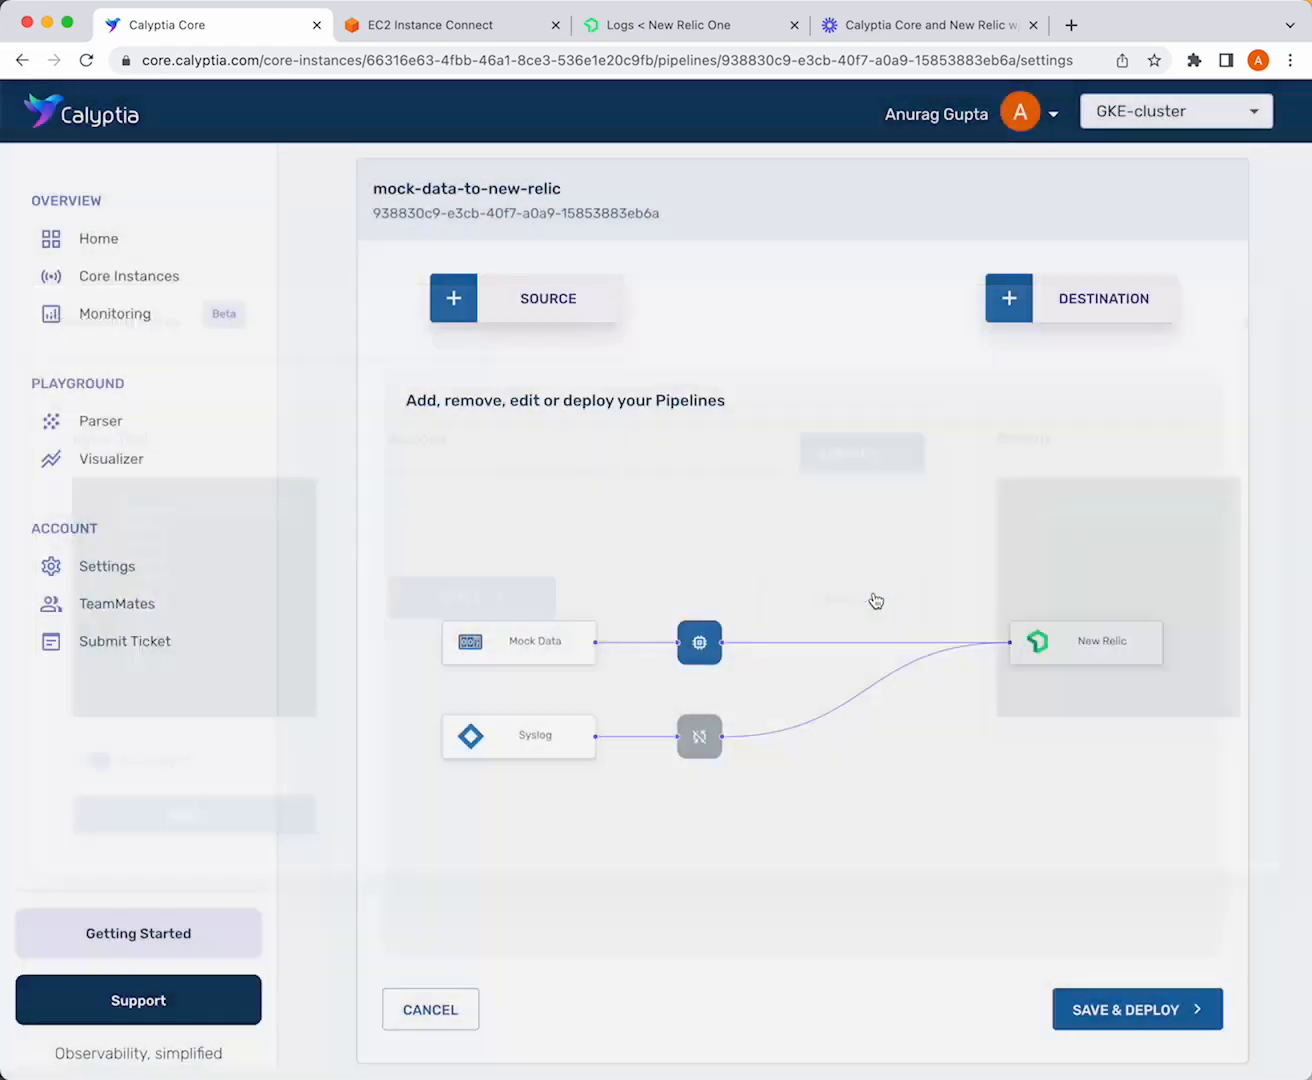
left_click(1163, 1019)
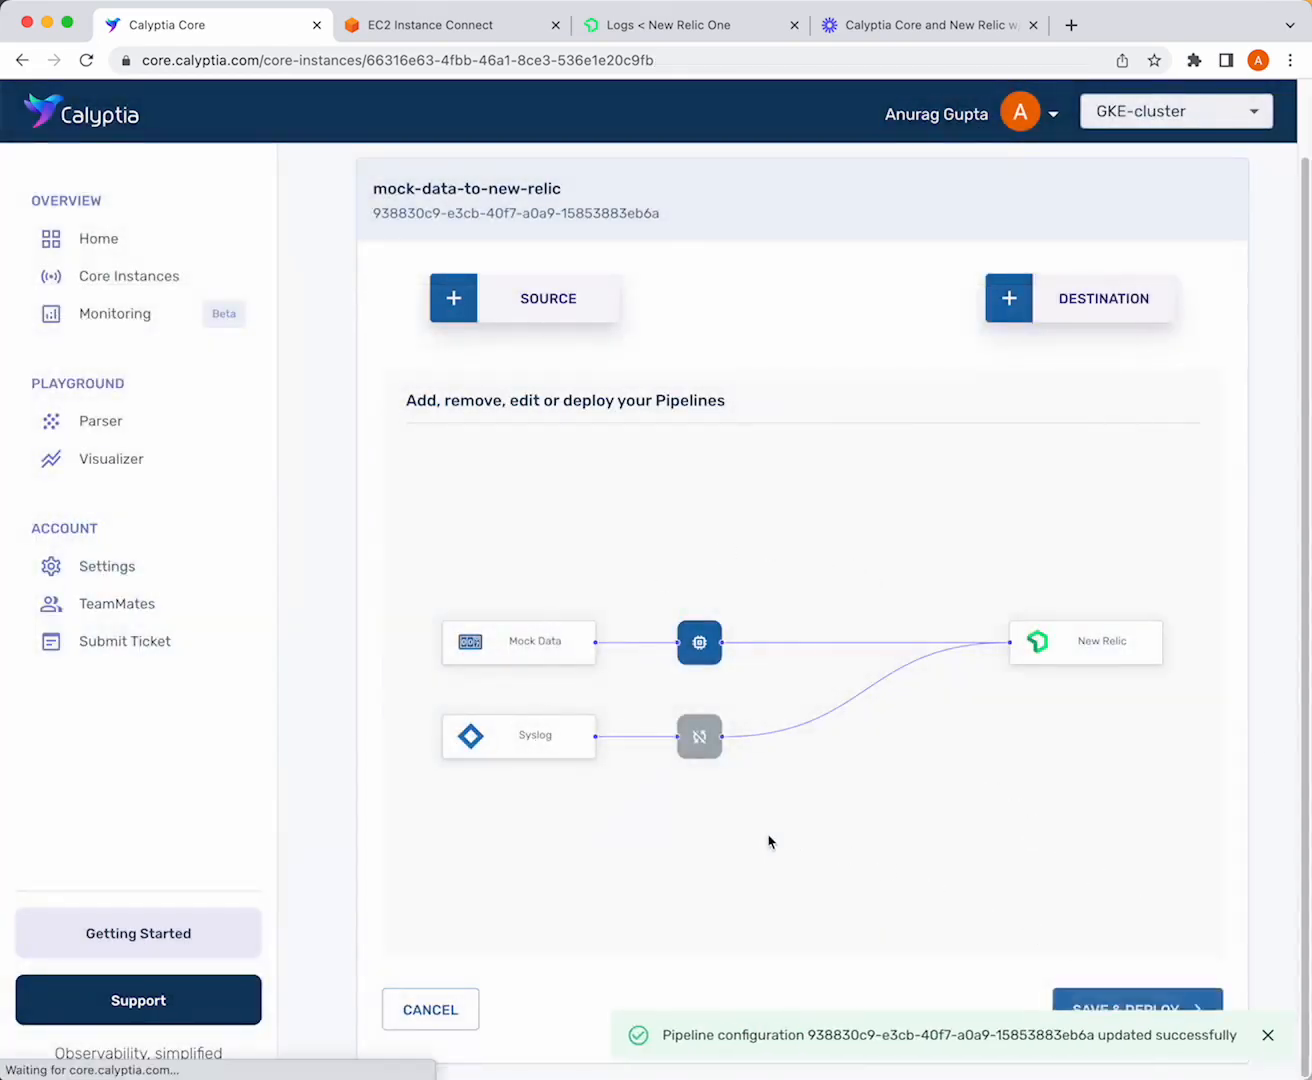
Open the mock-data-to-new-relic pipeline overview, reload it until endpoints are listed, and select the syslog endpoint address
scroll(685, 790, "down", 3)
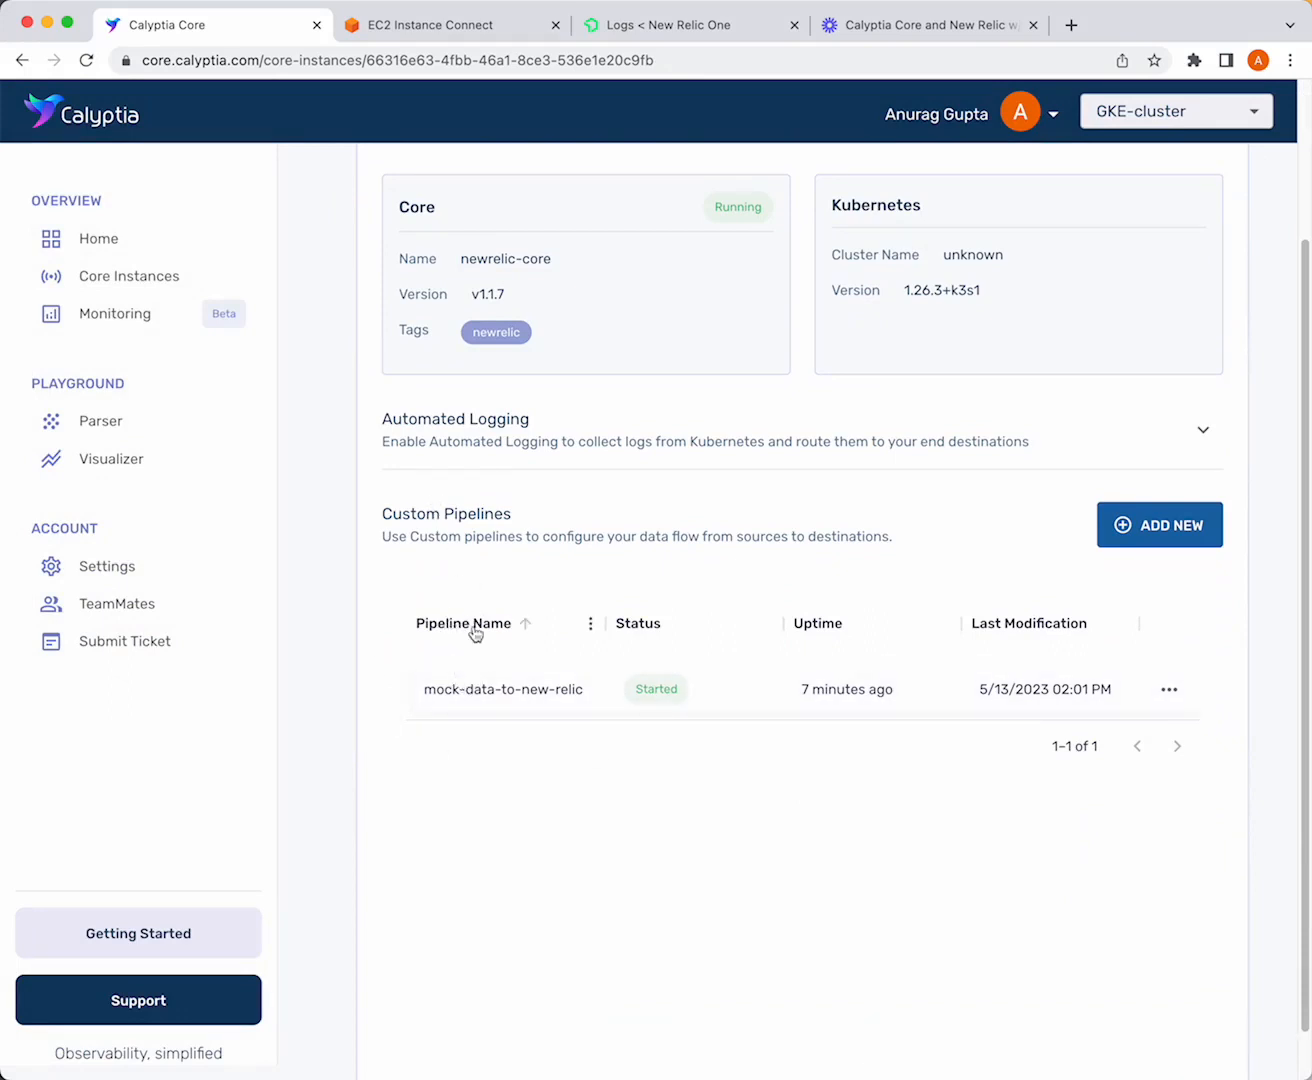
left_click(484, 689)
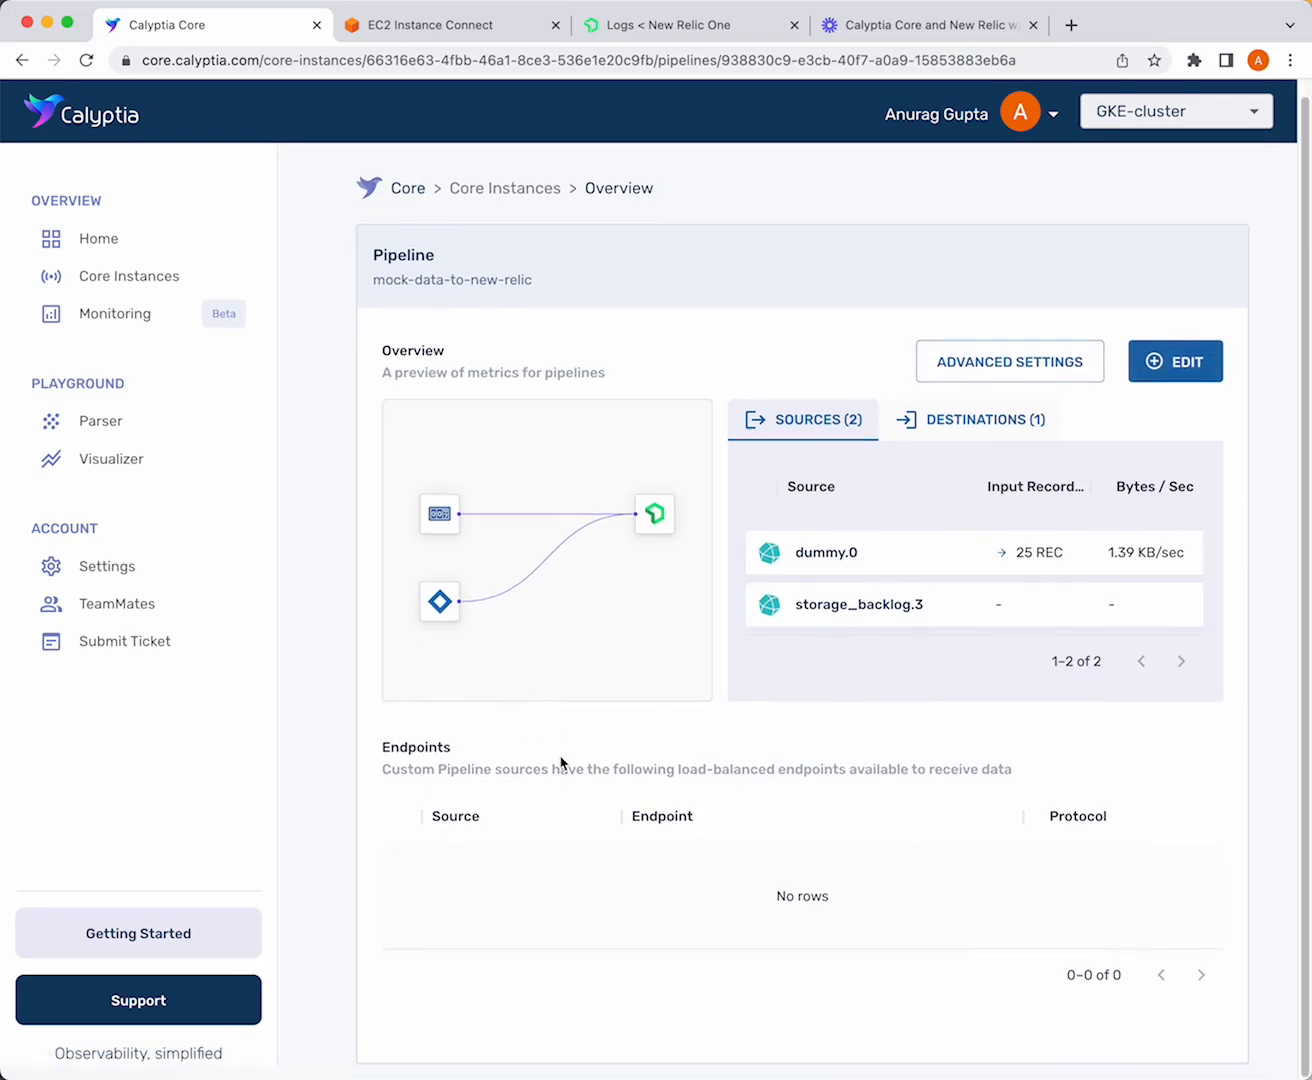
left_click(86, 62)
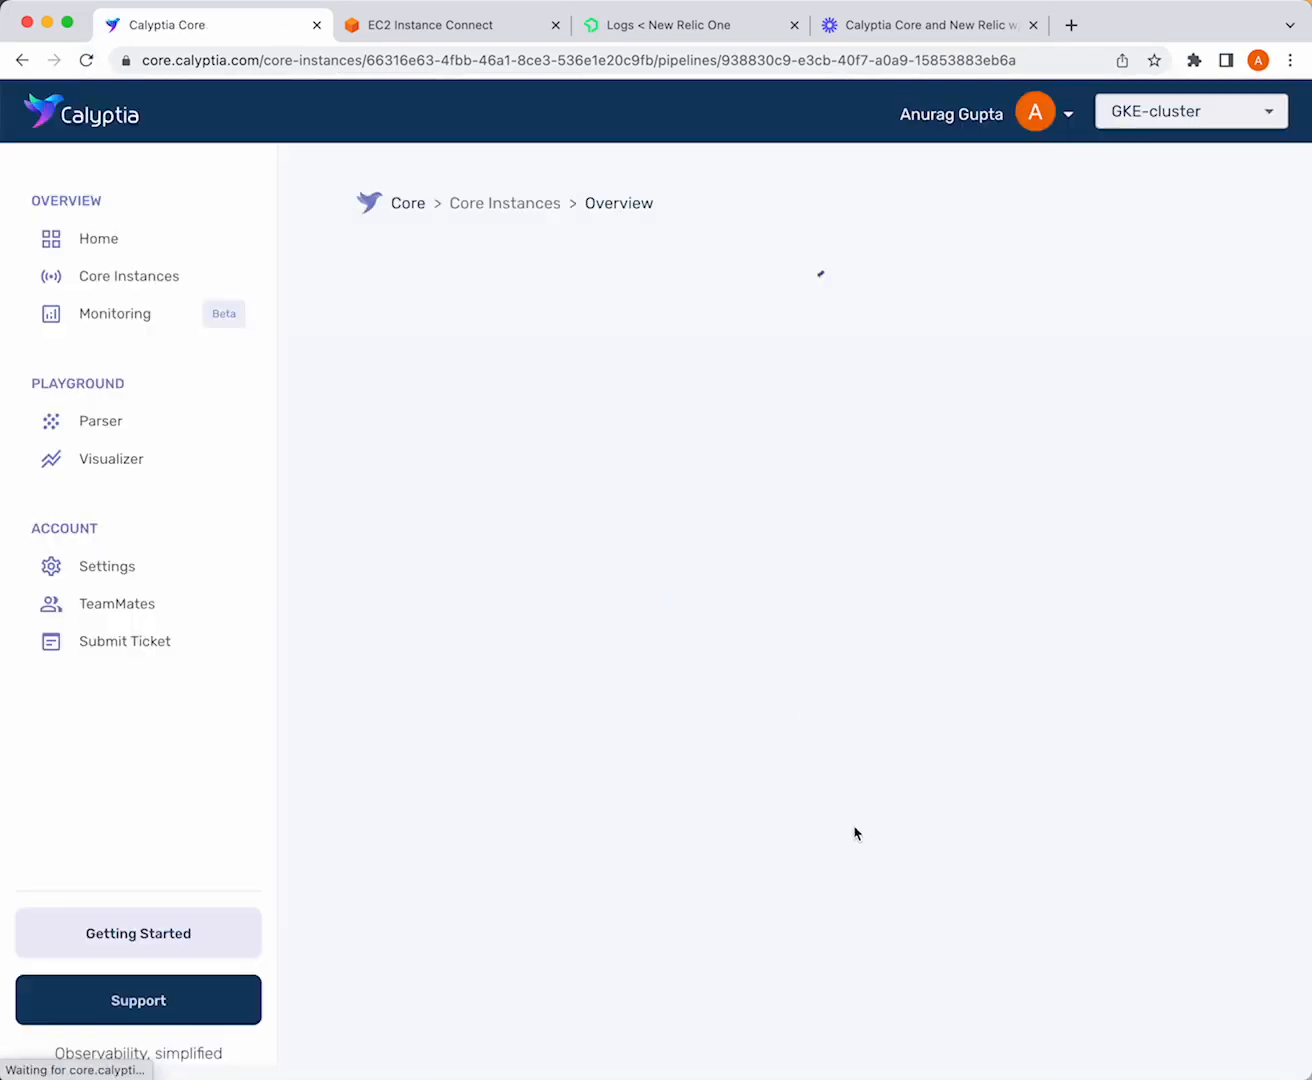
scroll(835, 880, "down", 1)
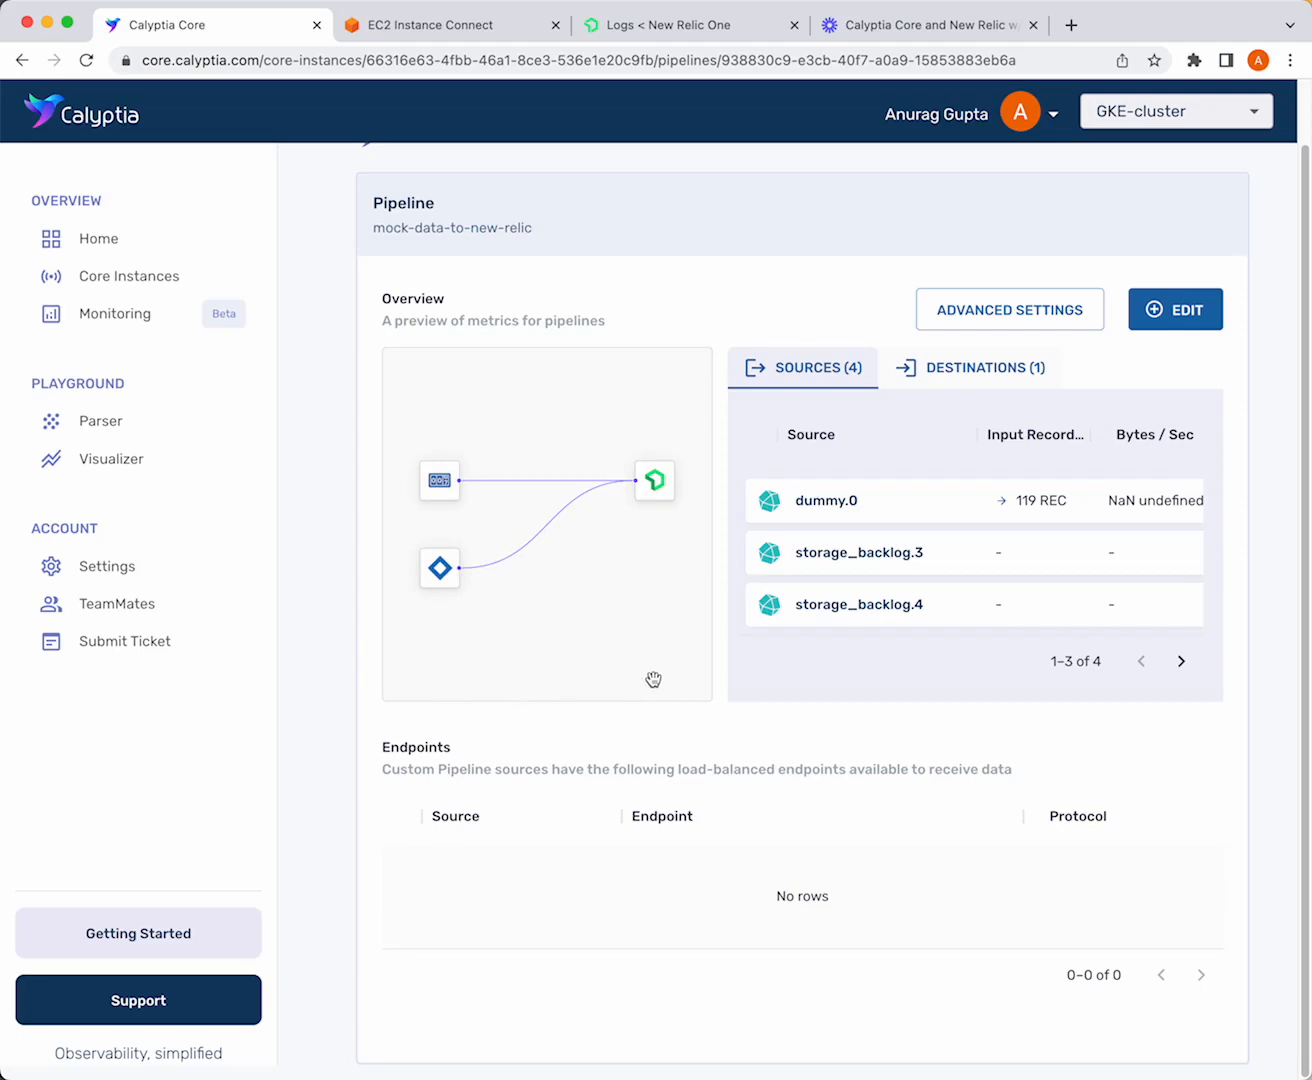
left_click(86, 61)
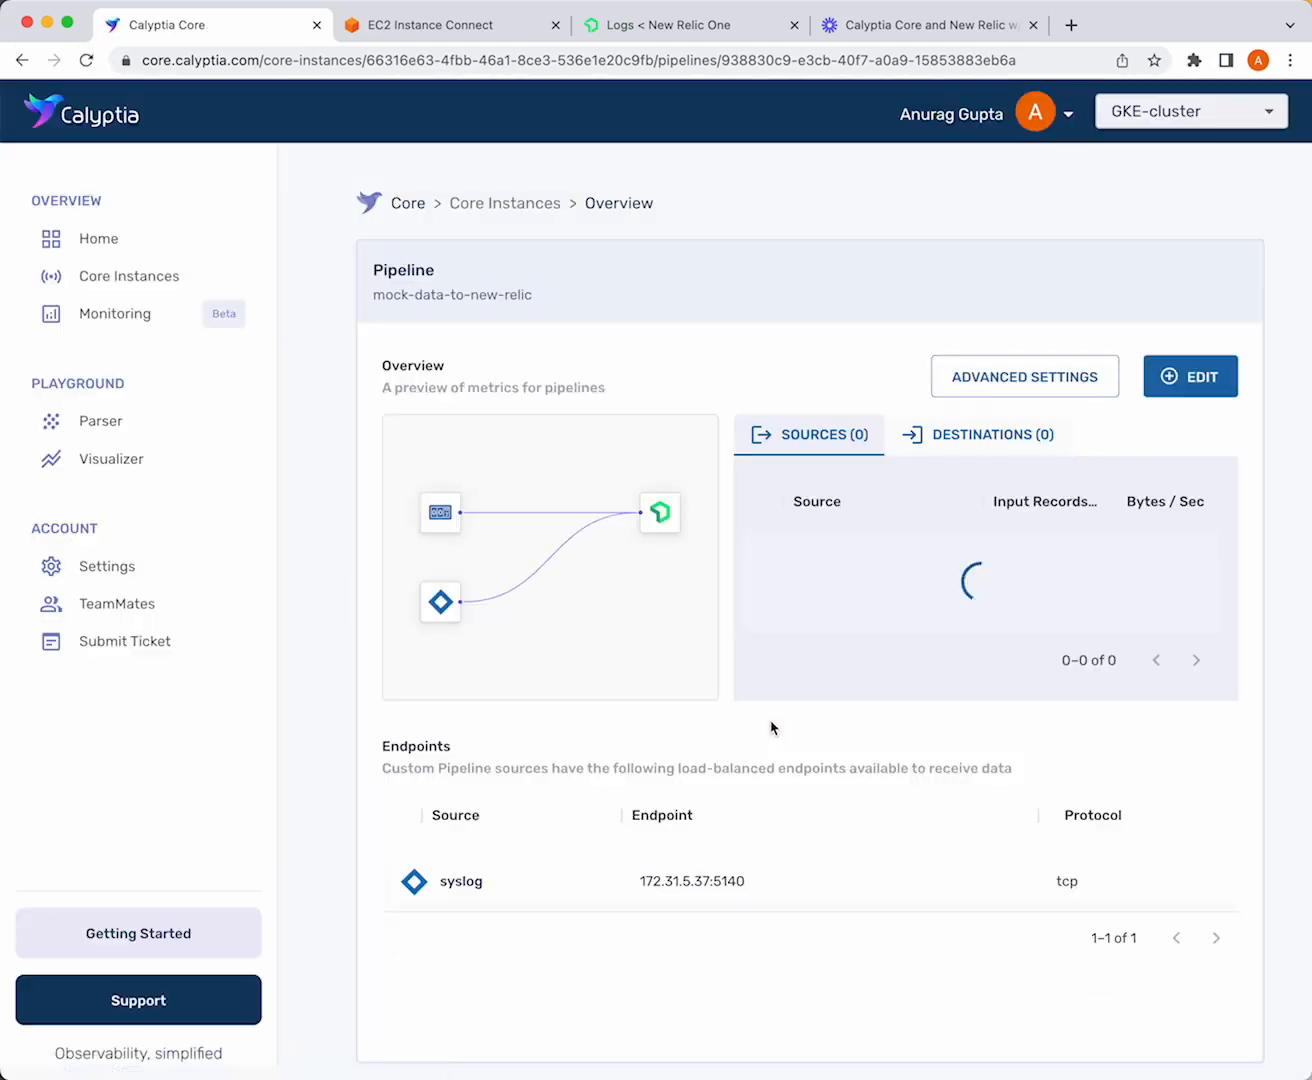
left_click_drag(745, 888, 641, 893)
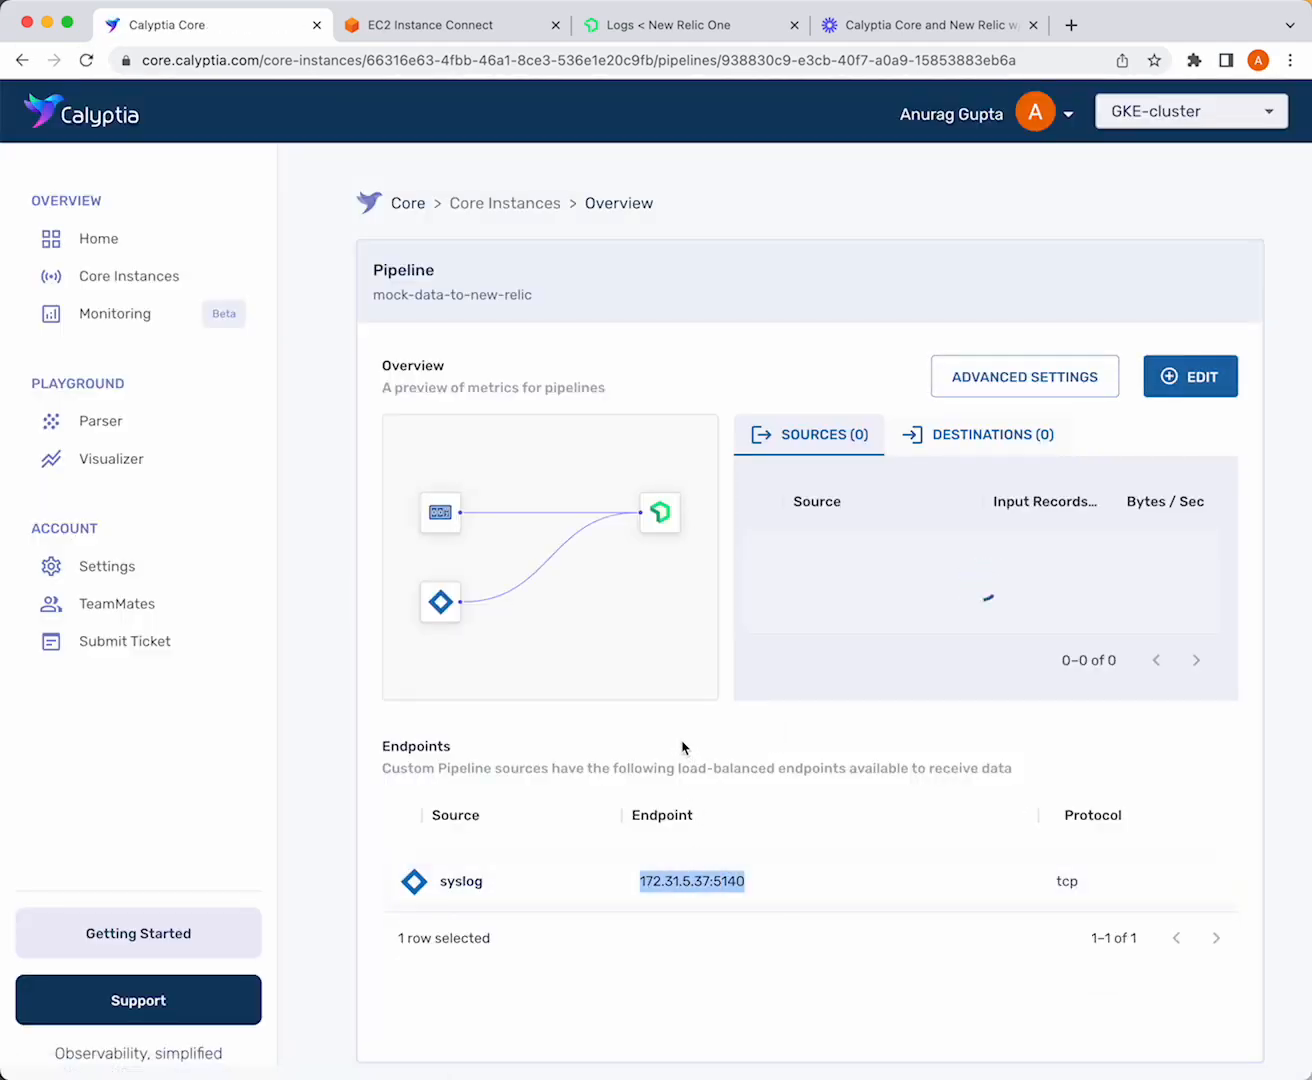
Switch to the EC2 Instance Connect terminal and clear its output
left_click(444, 30)
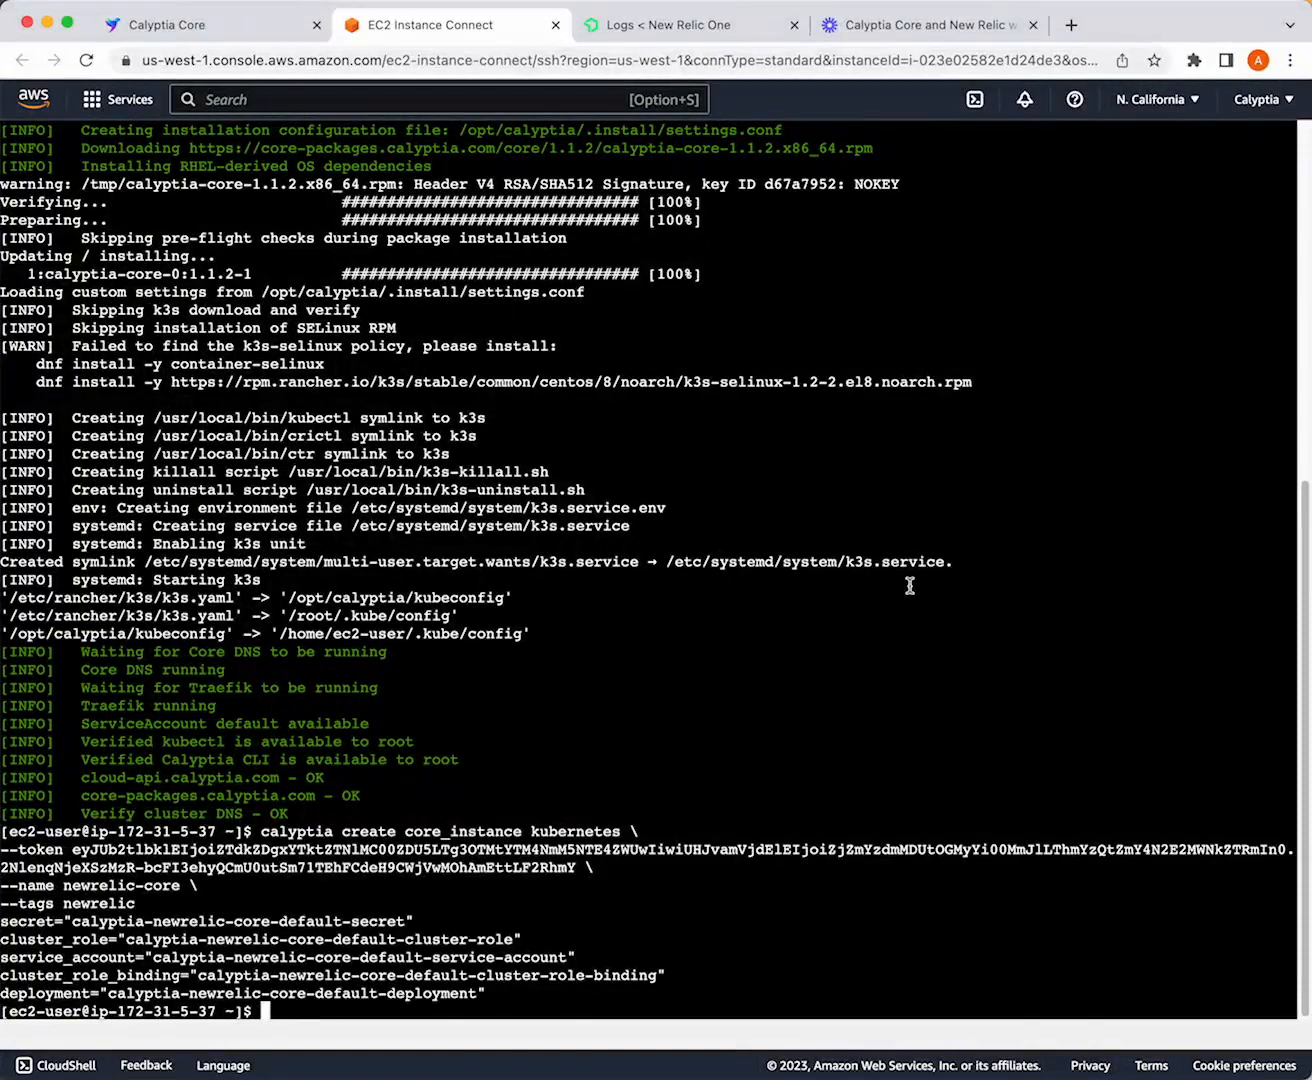
type("clear")
key("Return")
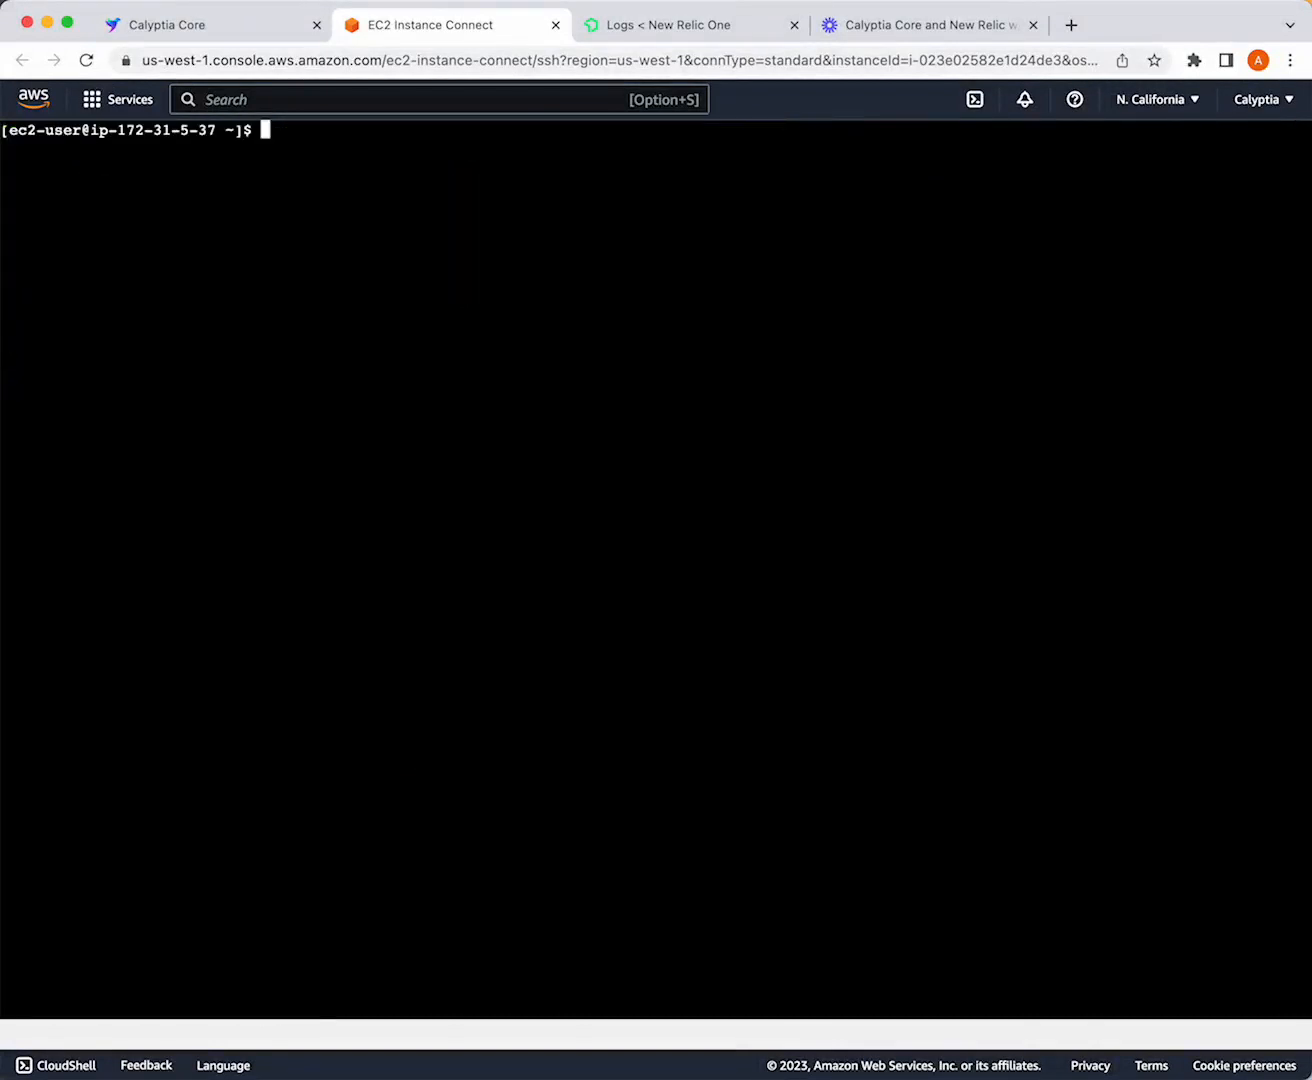
Examine the existing rsyslog configuration /etc/rsyslog.d/21-cloudinit.conf in vim and quit without changes
type("vim /etc/rsy")
key("Tab")
key("Tab")
key("Tab")
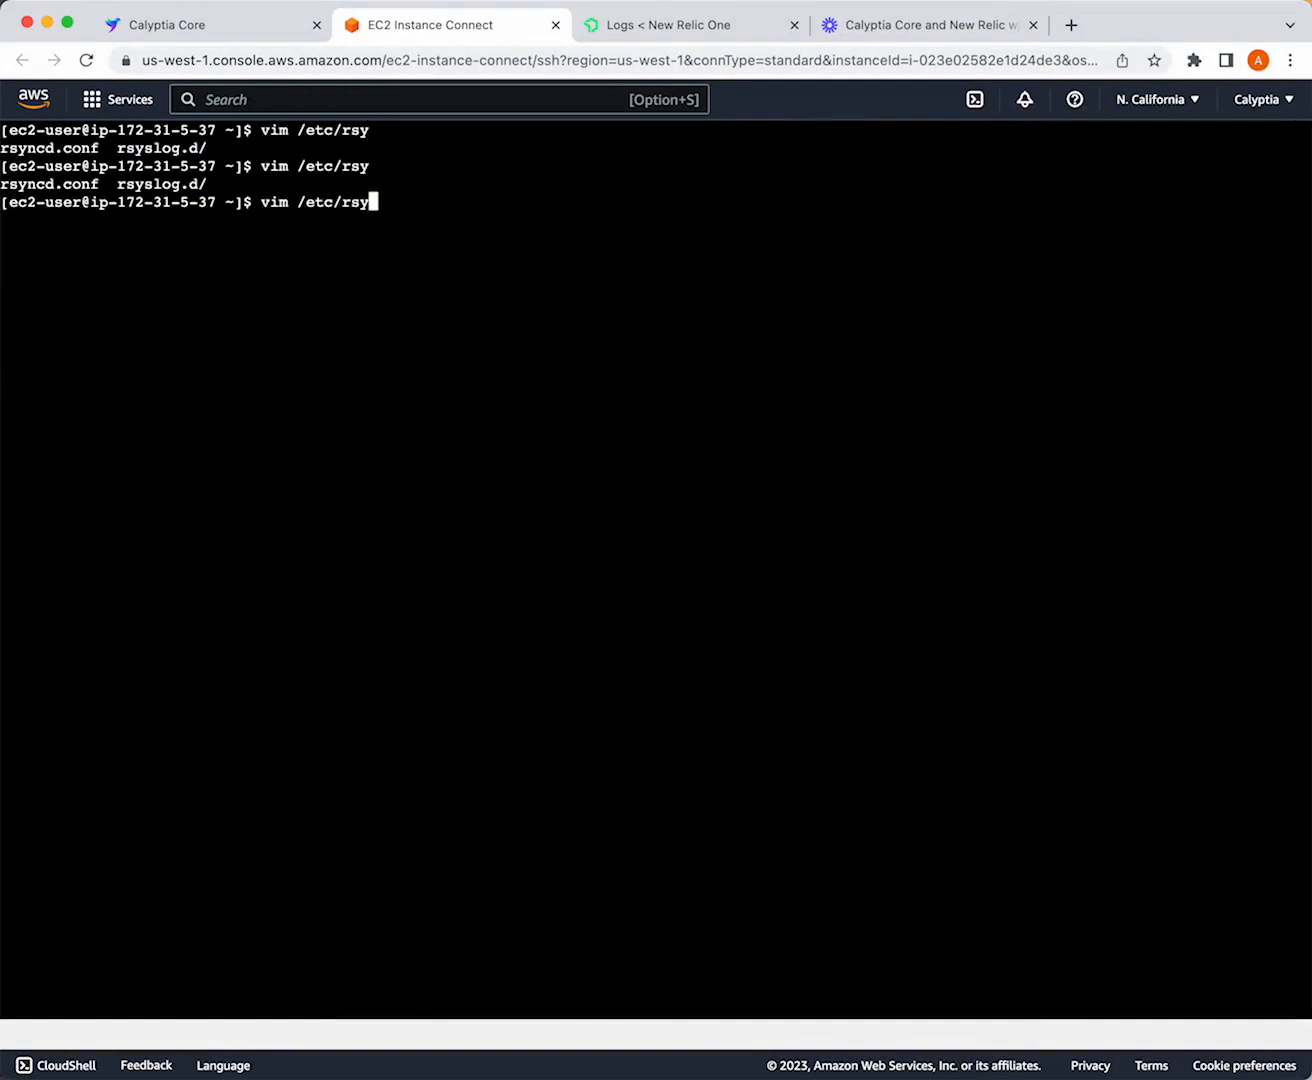
type("slog")
key("Tab")
key("Tab")
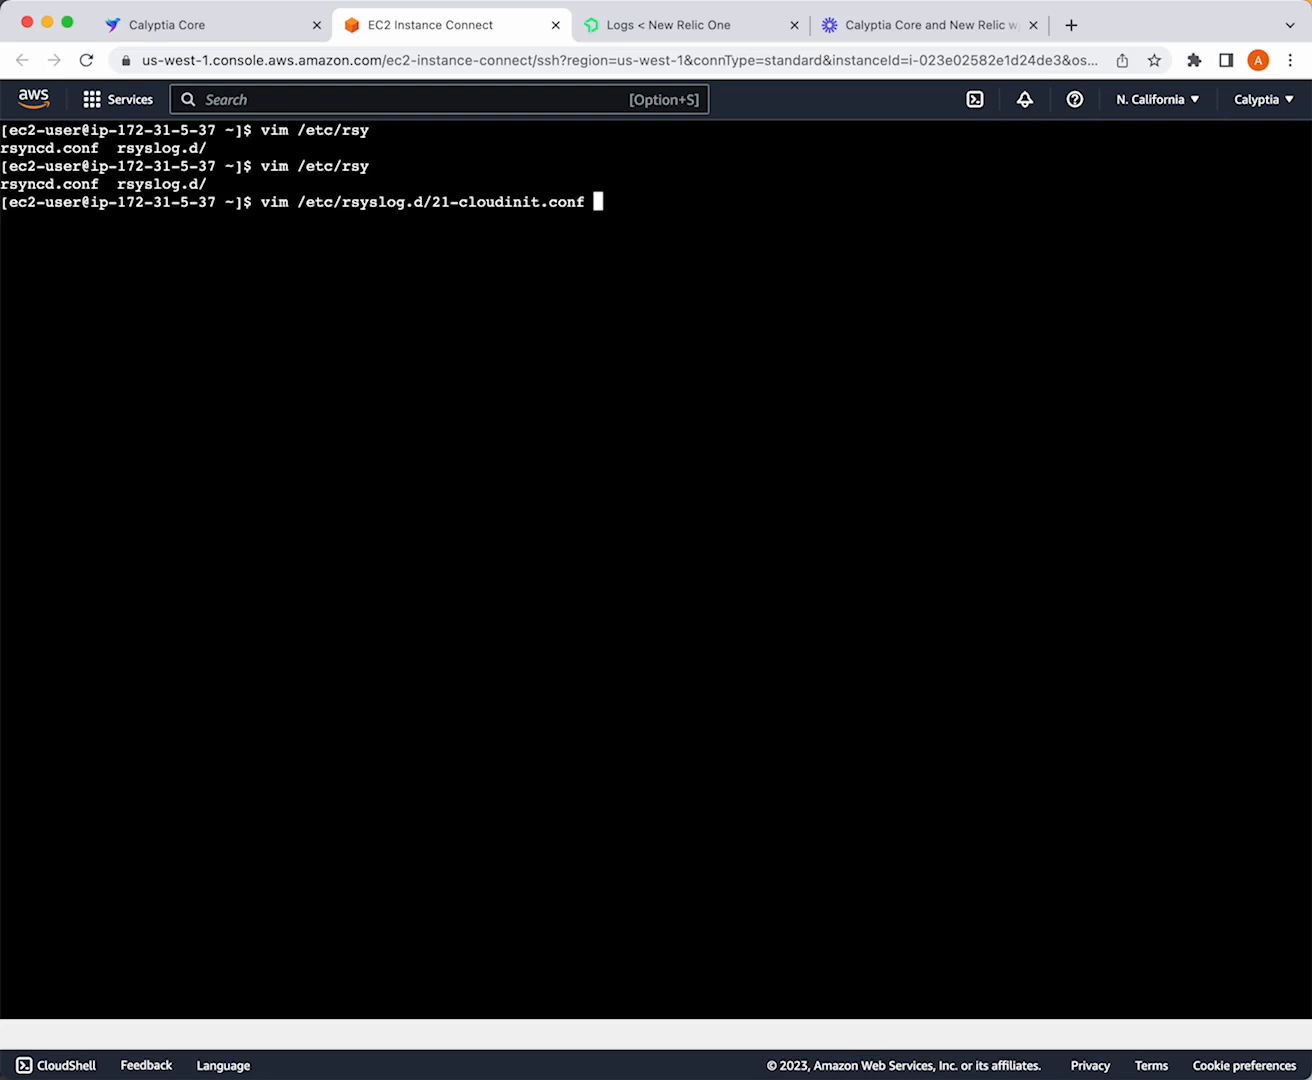
key("Left")
key("Left")
key("Left")
key("Left")
key("Left")
key("Left")
key("Left")
key("Left")
key("Left")
key("Left")
key("Left")
key("Left")
key("Left")
key("Return")
key("Down")
key("Down")
key("Down")
key("Down")
key("Down")
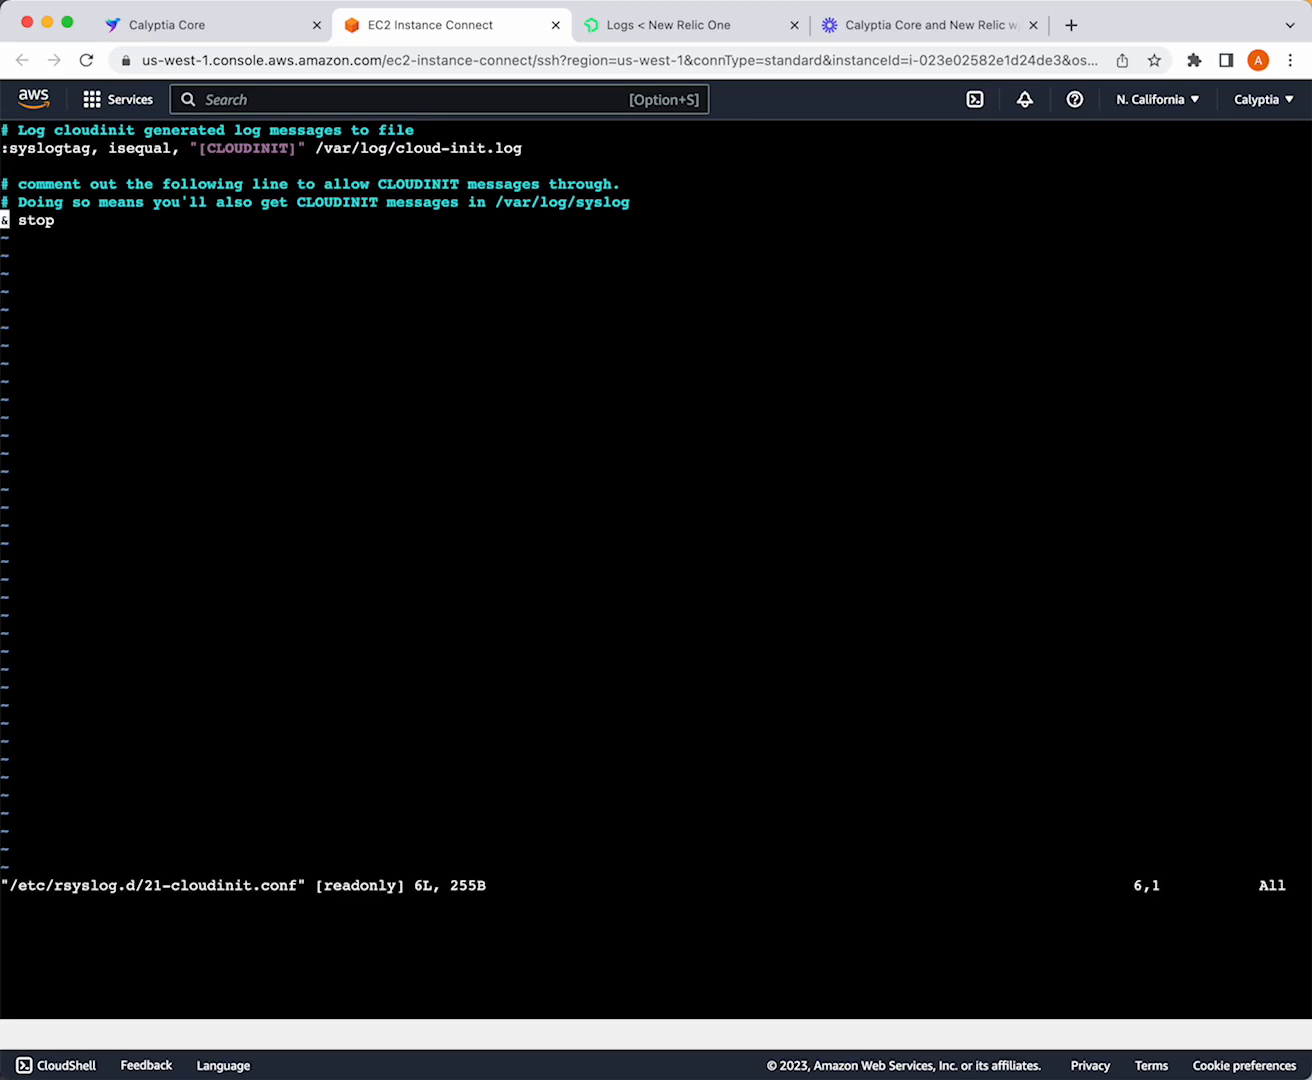
type(":q")
key("Return")
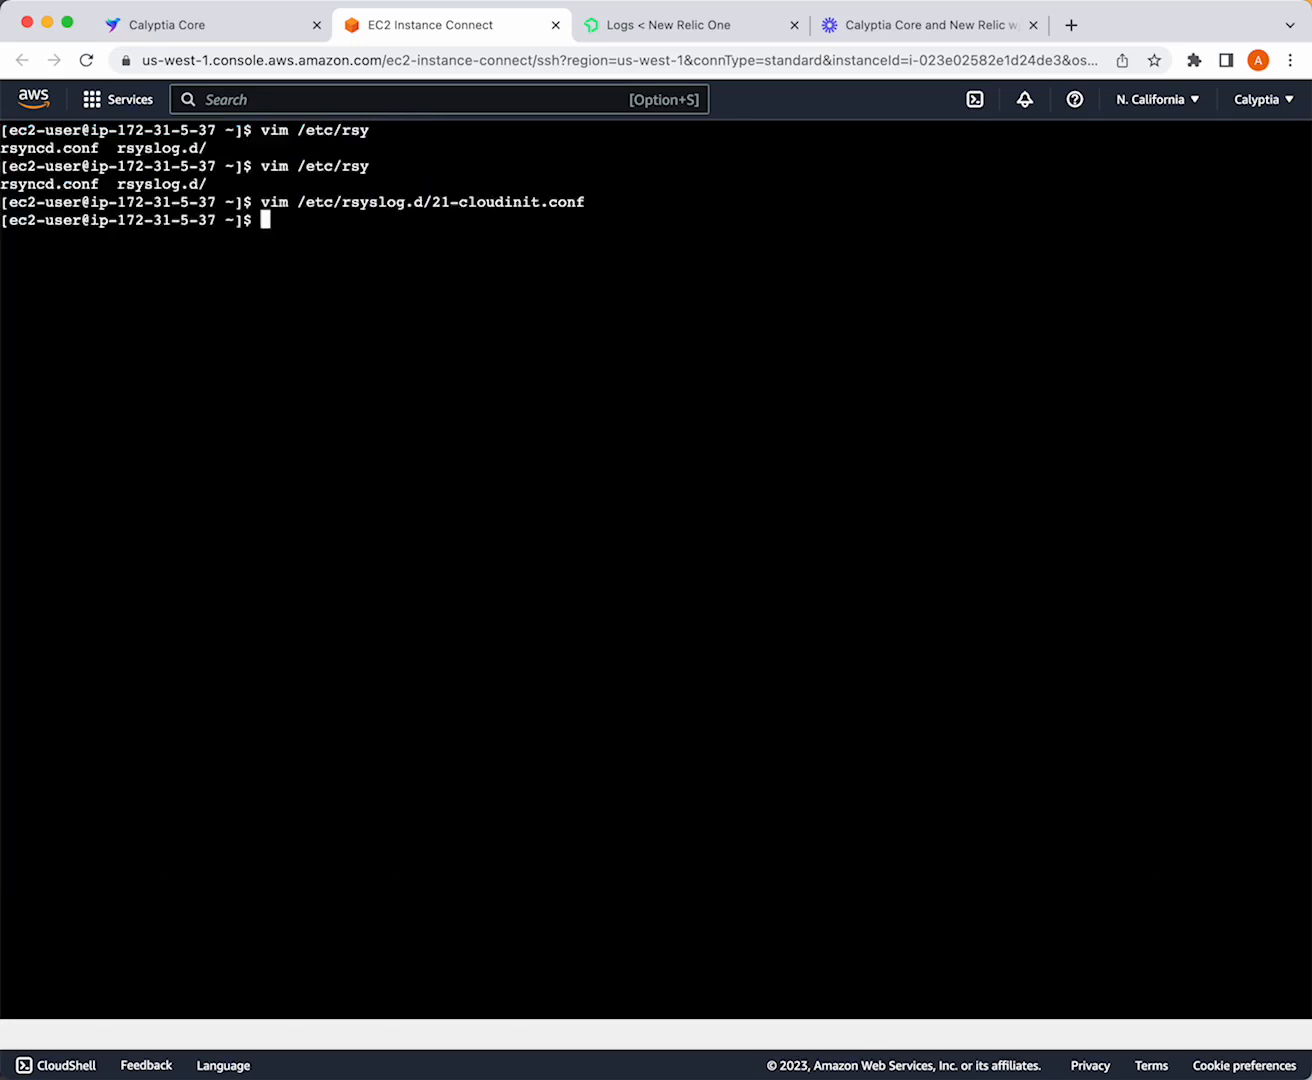
Open a new file named /etc/rsyslog.d/10-calyptia.conf in vim
type("cim")
key("BackSpace")
key("BackSpace")
key("BackSpace")
key("BackSpace")
type("vim /etc/res")
key("Tab")
key("BackSpace")
key("BackSpace")
key("BackSpace")
key("BackSpace")
key("BackSpace")
key("BackSpace")
key("BackSpace")
key("BackSpace")
key("BackSpace")
key("BackSpace")
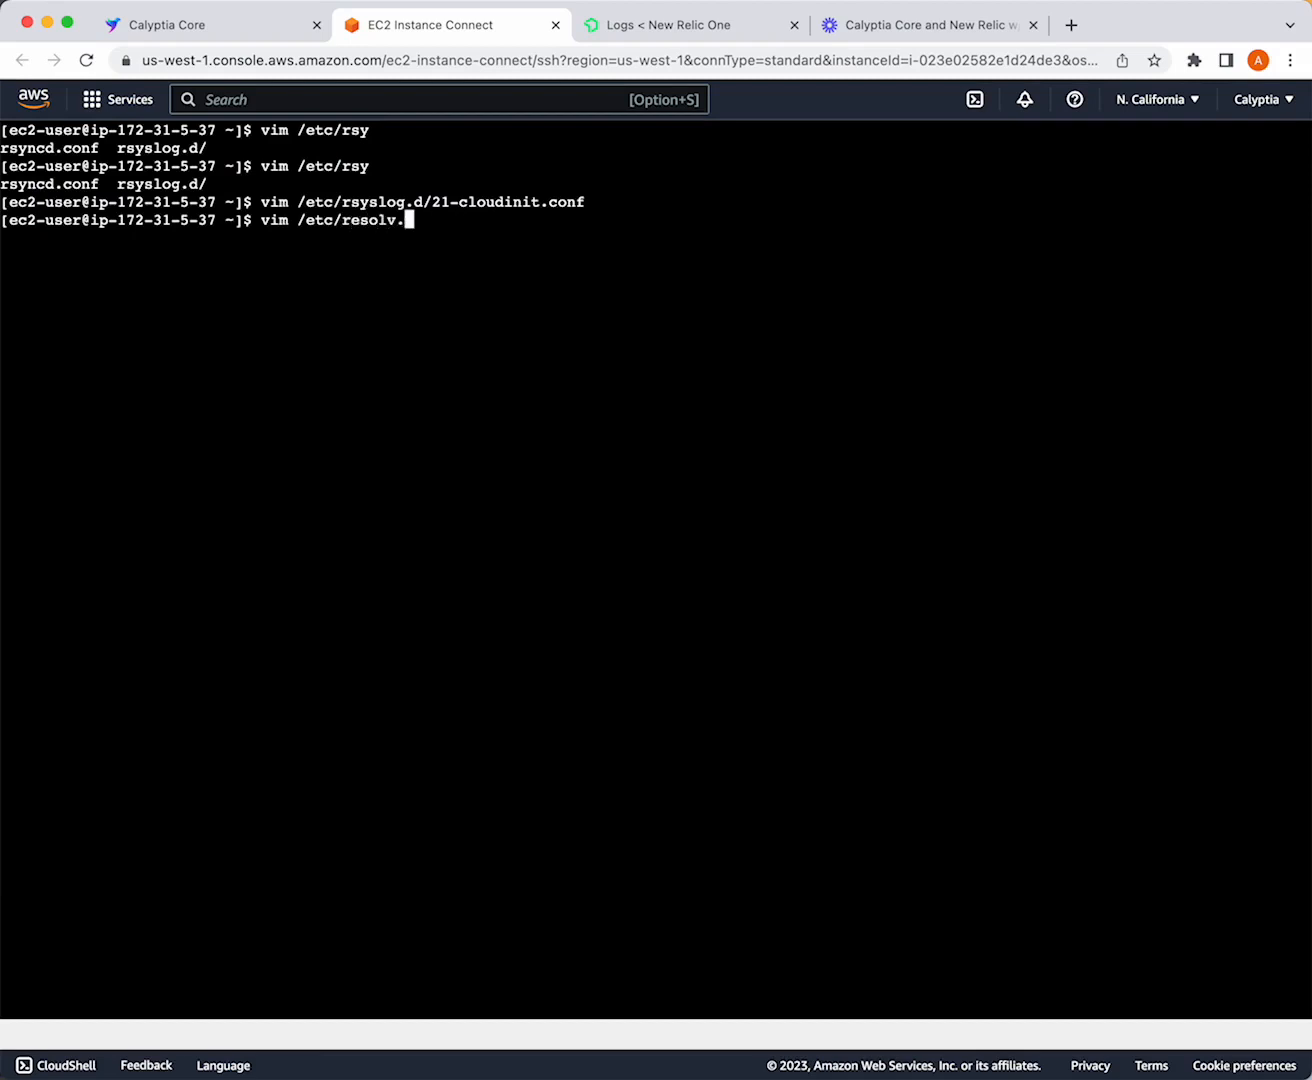
type("sys")
key("Tab")
type("10-calyptia.conf")
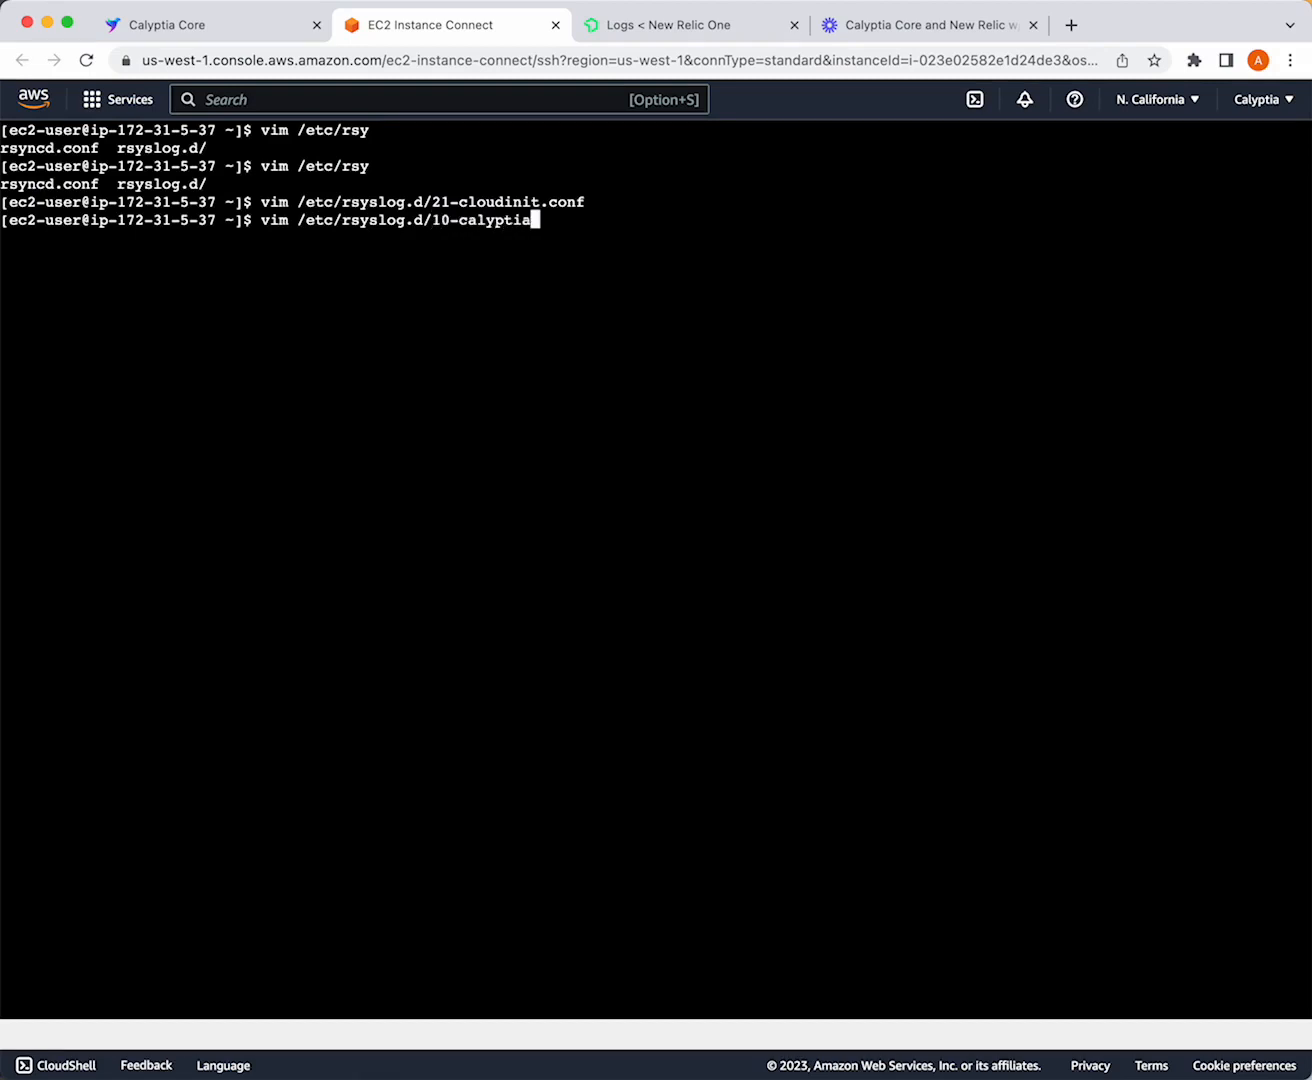
key("Return")
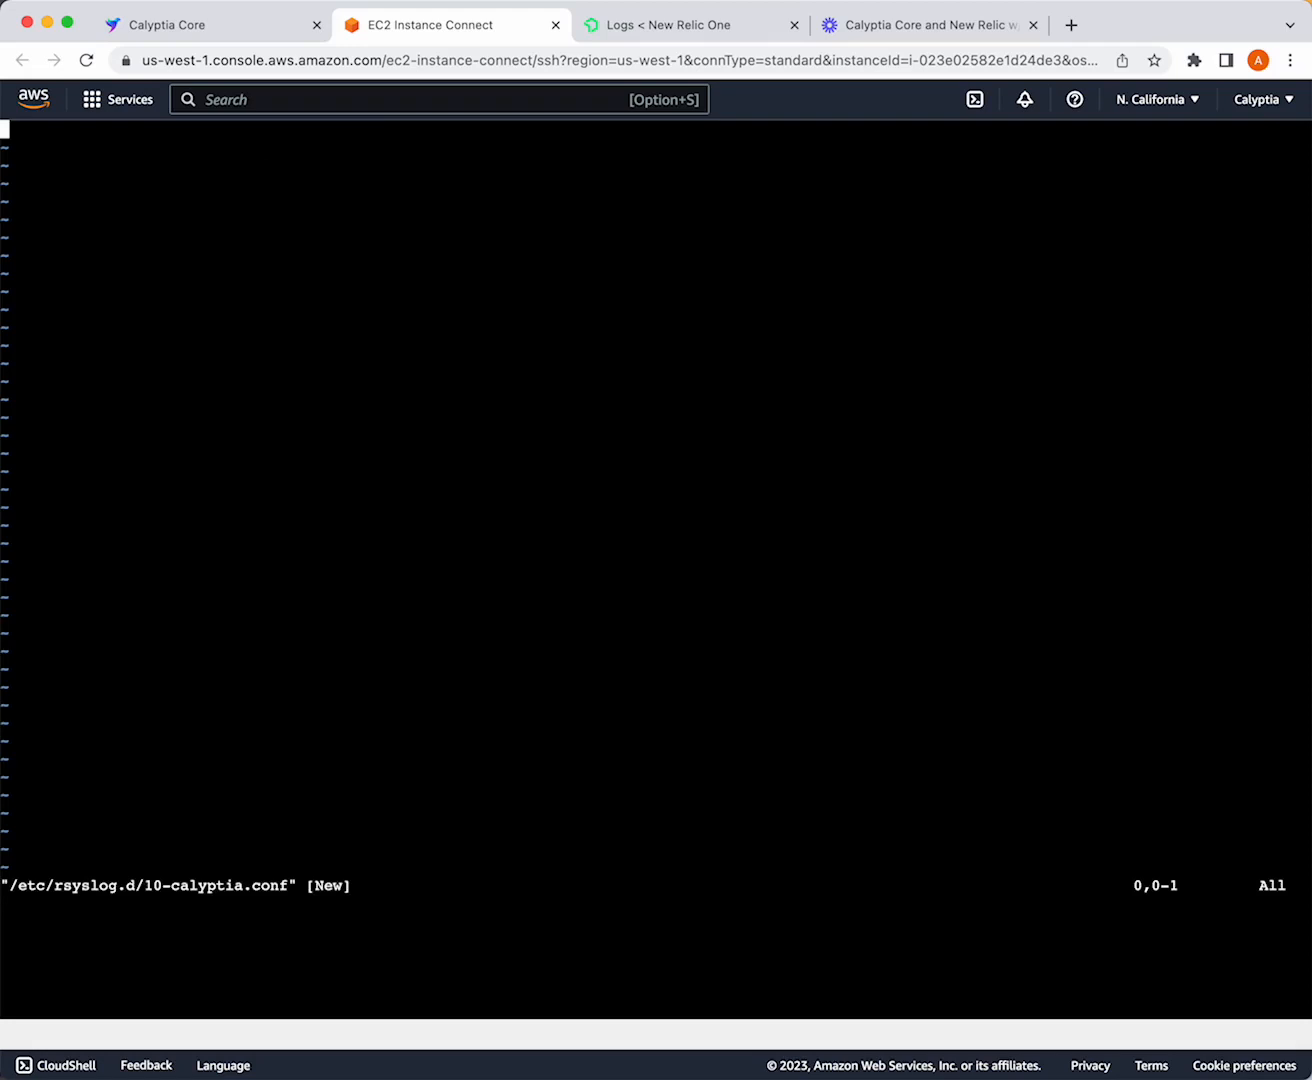
Insert the forwarding rule *.* action(type="omfwd" target="192.0.2.1" port="10514" protocol="tcp") into the empty file
key("super+Tab")
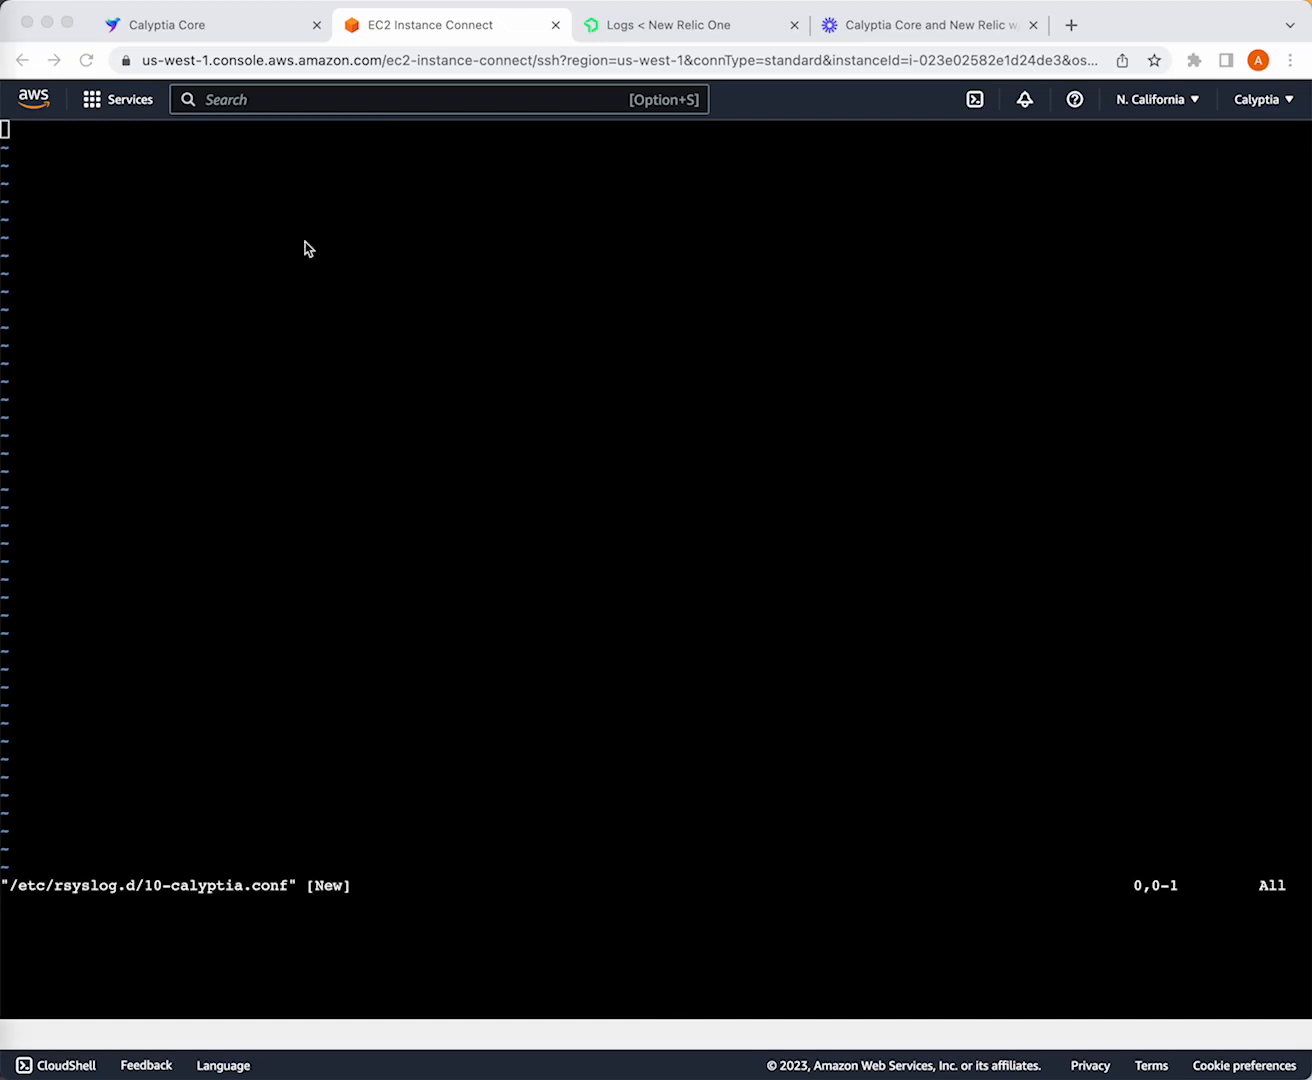
left_click(620, 293)
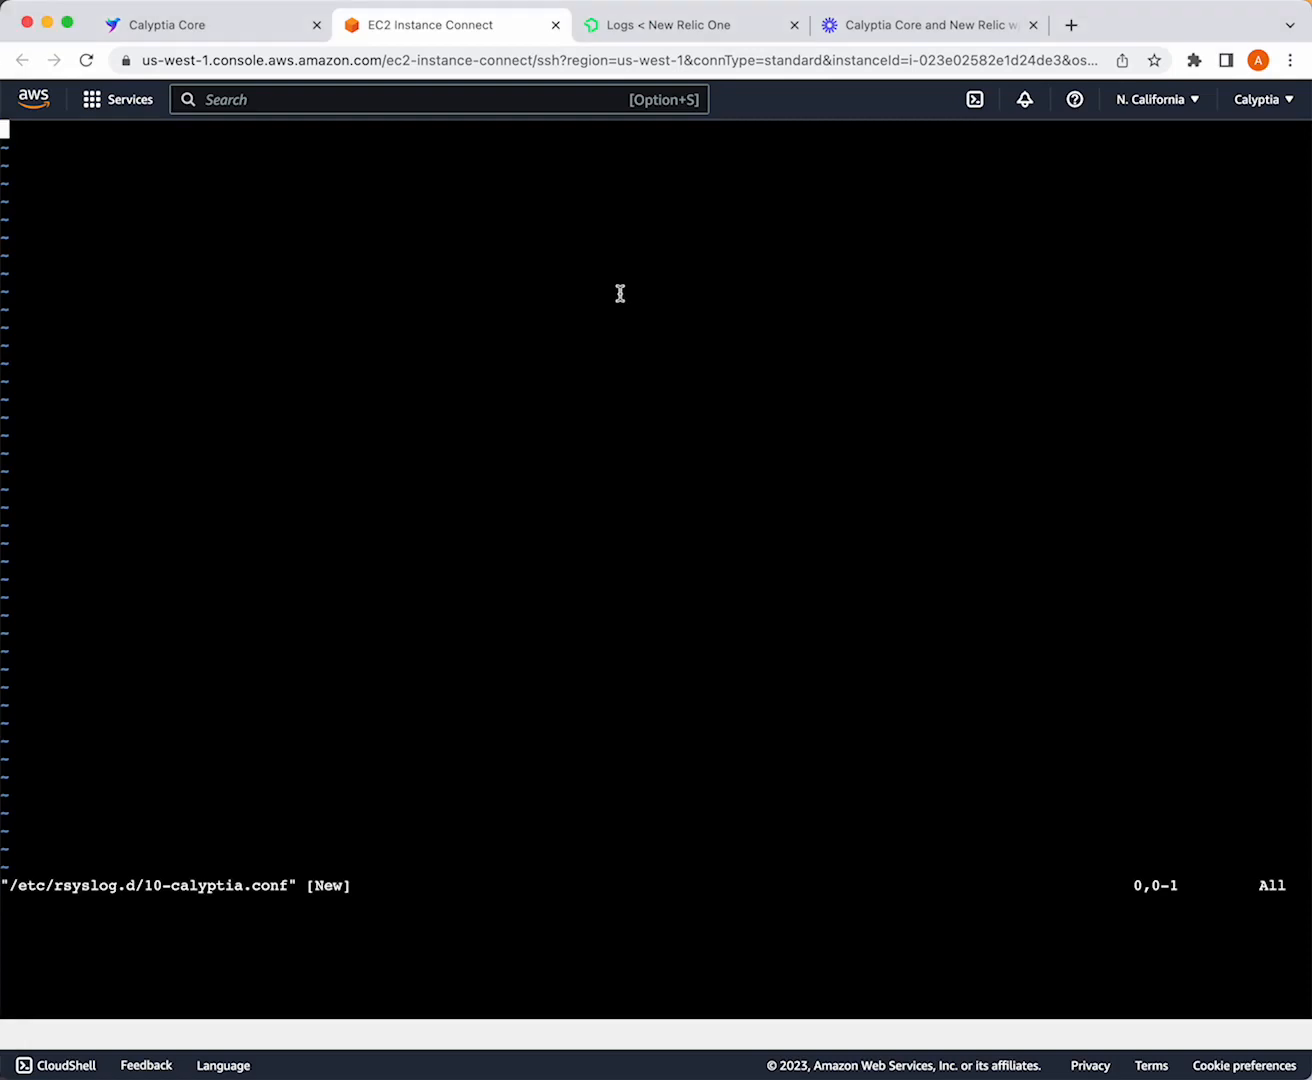
type("*.* action(type=\"omfwd\" target=\"192.0.2.1\" port=\"10514\" protocol=\"tcp\")")
Delete the sample IP address from the rule's target value, leaving empty quotes
key("b")
key("b")
key("b")
key("b")
key("b")
key("b")
key("b")
key("b")
key("b")
key("b")
key("b")
key("b")
key("b")
key("b")
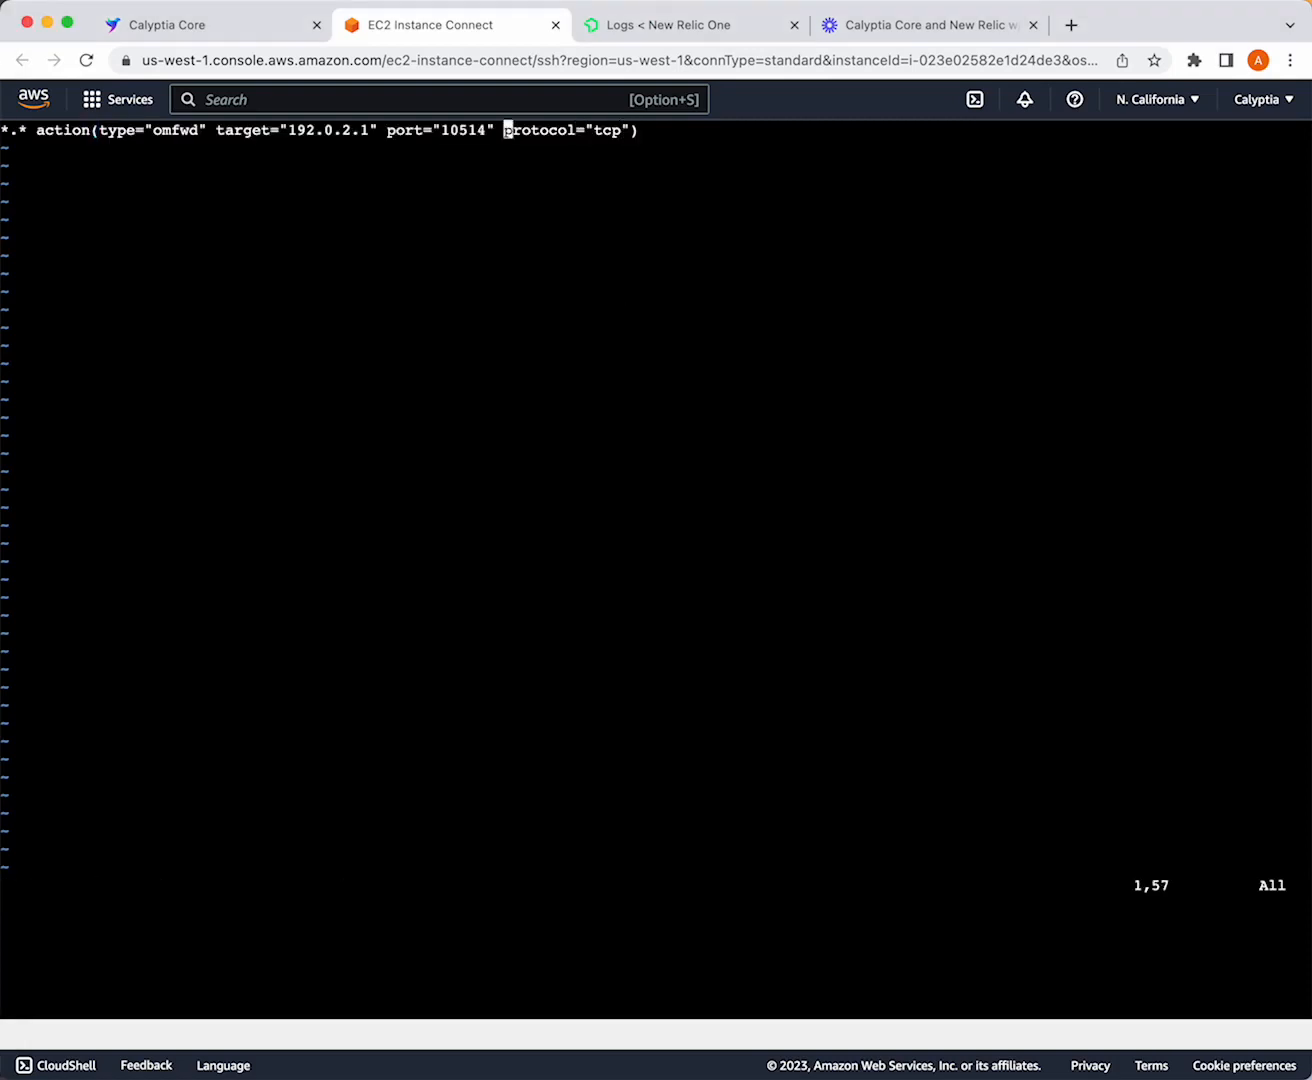
key("Left")
key("Left")
key("Left")
key("Left")
key("x")
key("x")
key("x")
key("x")
key("x")
key("x")
key("x")
key("x")
key("x")
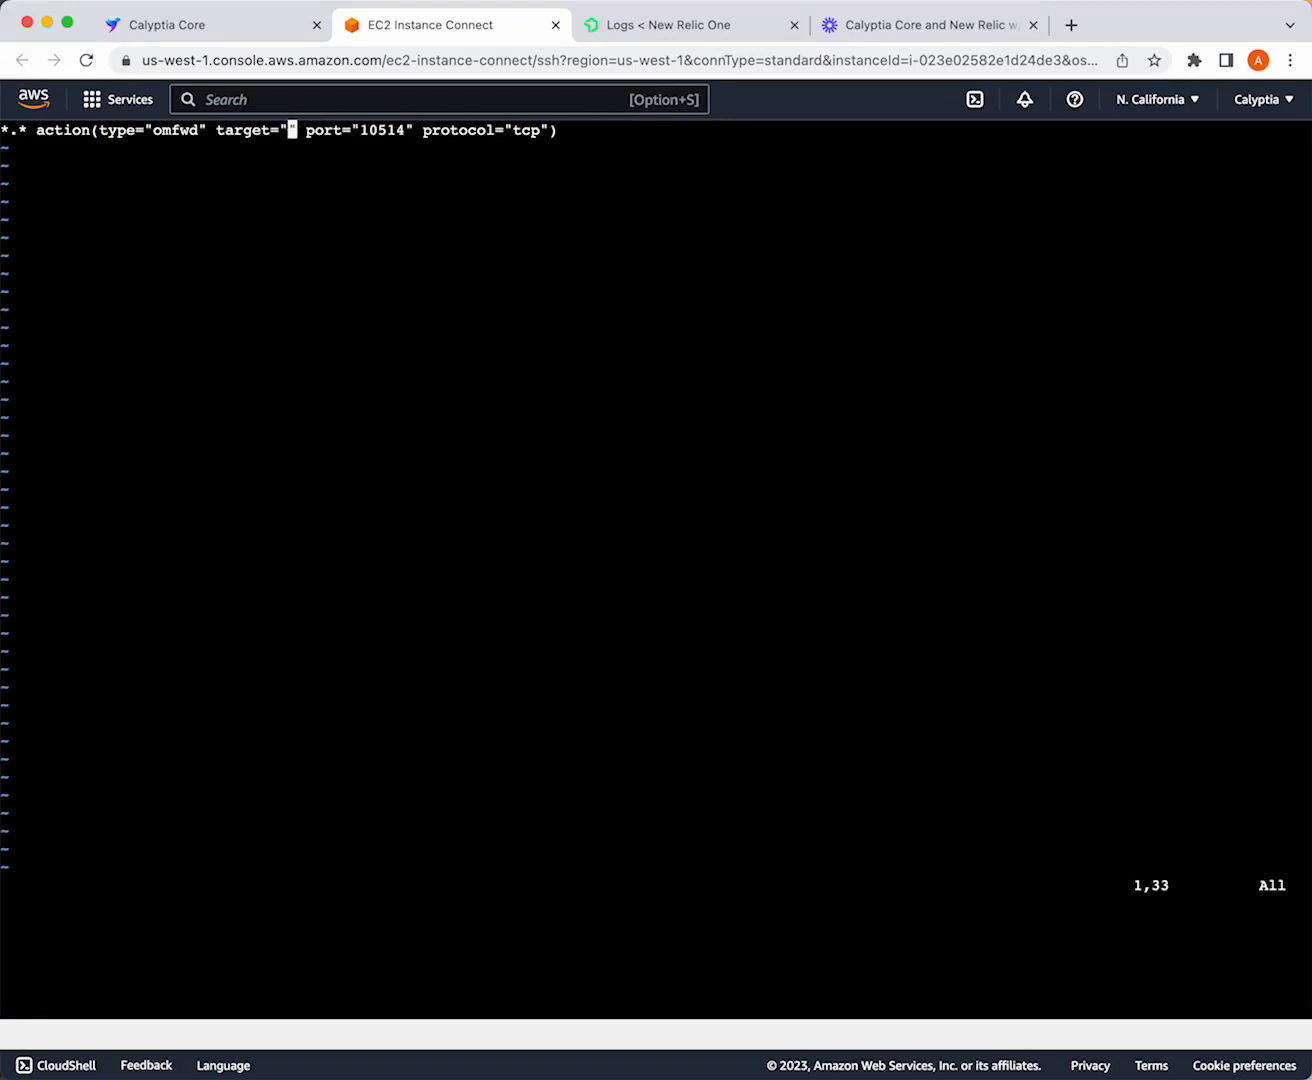
Set the forwarding rule's port value to 5140
key("Right")
key("o")
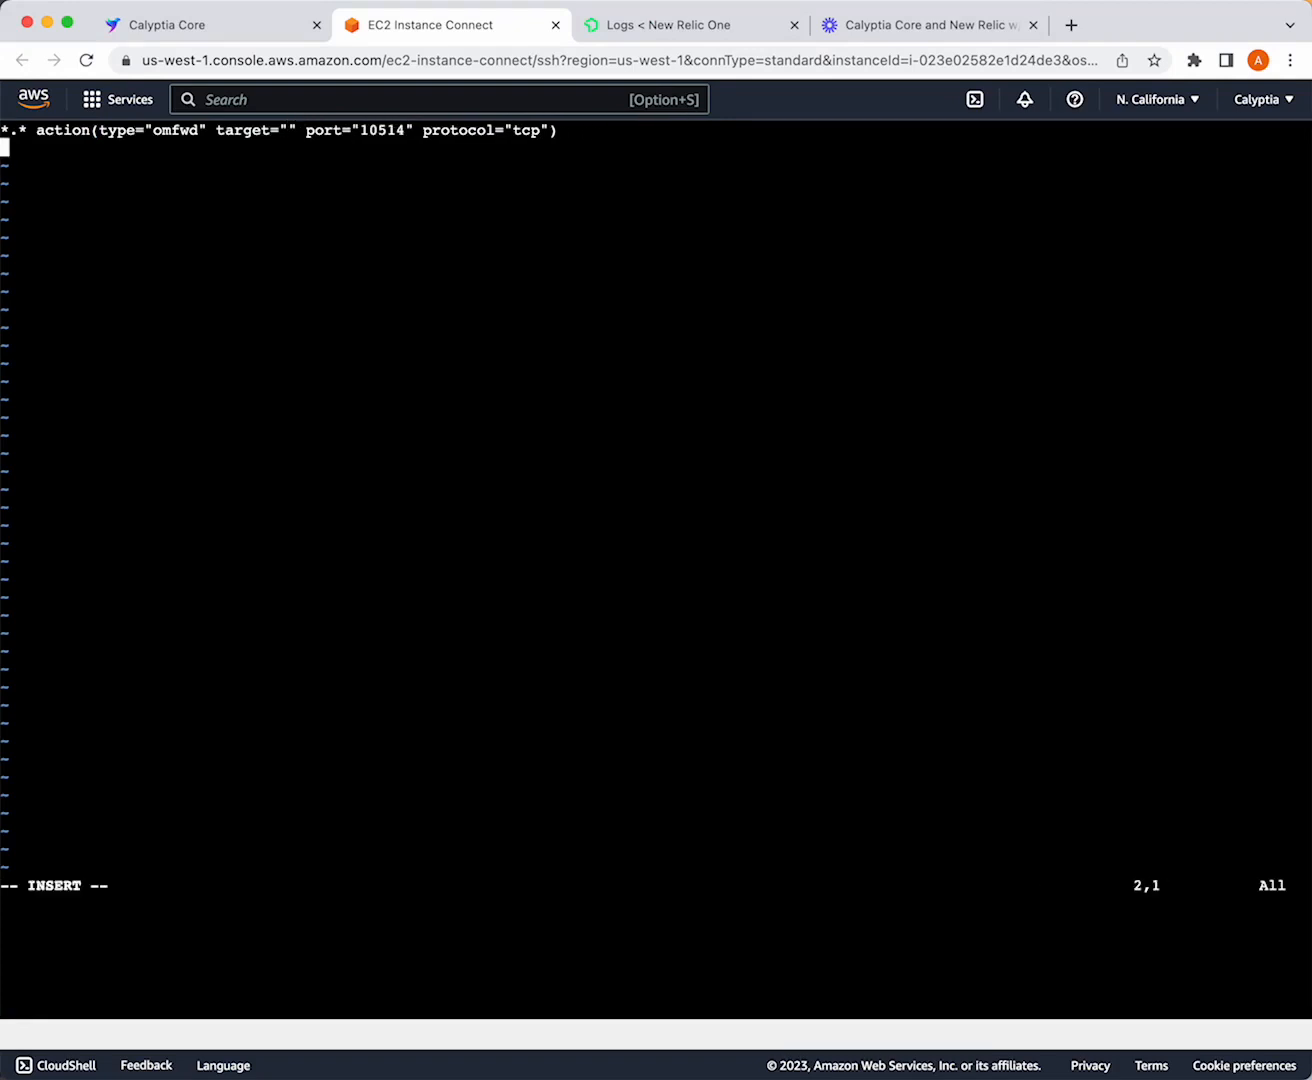
key("BackSpace")
key("Left")
key("Left")
key("Left")
key("Left")
key("Left")
key("Left")
key("Left")
key("Left")
key("Left")
key("Left")
key("Left")
key("Left")
key("Left")
key("Left")
key("Left")
key("Left")
key("Left")
key("Left")
key("Left")
key("Left")
key("Left")
key("Left")
key("Delete")
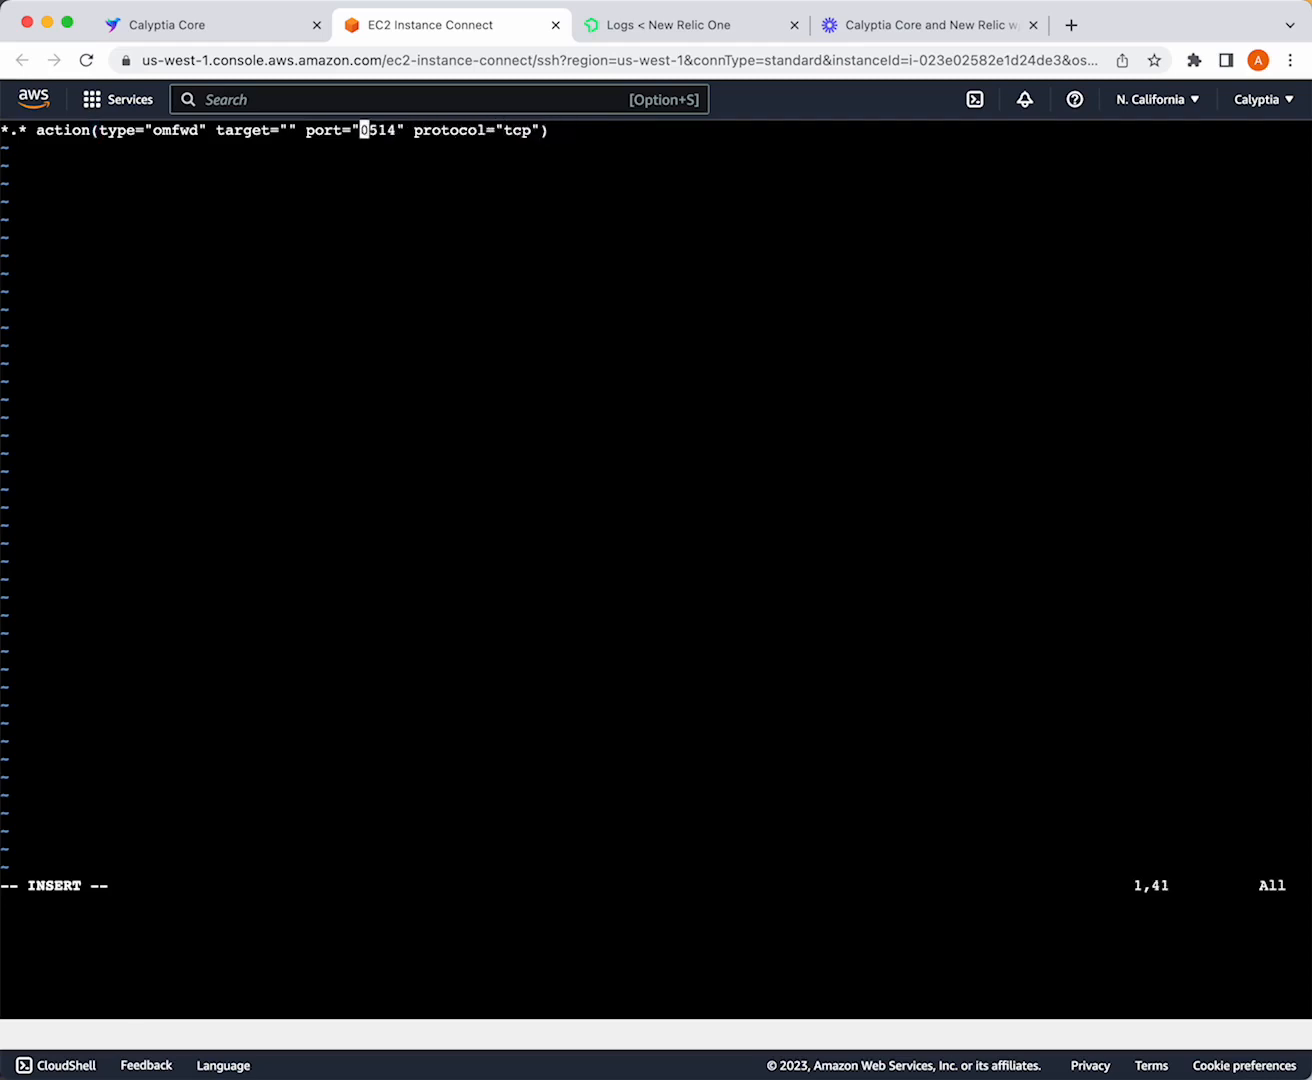
key("Delete")
key("Right")
key("Right")
key("Right")
type("0")
Enter localhost as the forwarding rule's target and return to normal mode
key("Left")
key("Left")
key("Left")
key("Left")
key("Left")
key("Left")
key("Left")
key("Left")
key("Left")
key("Left")
key("Left")
key("Left")
type("localhost")
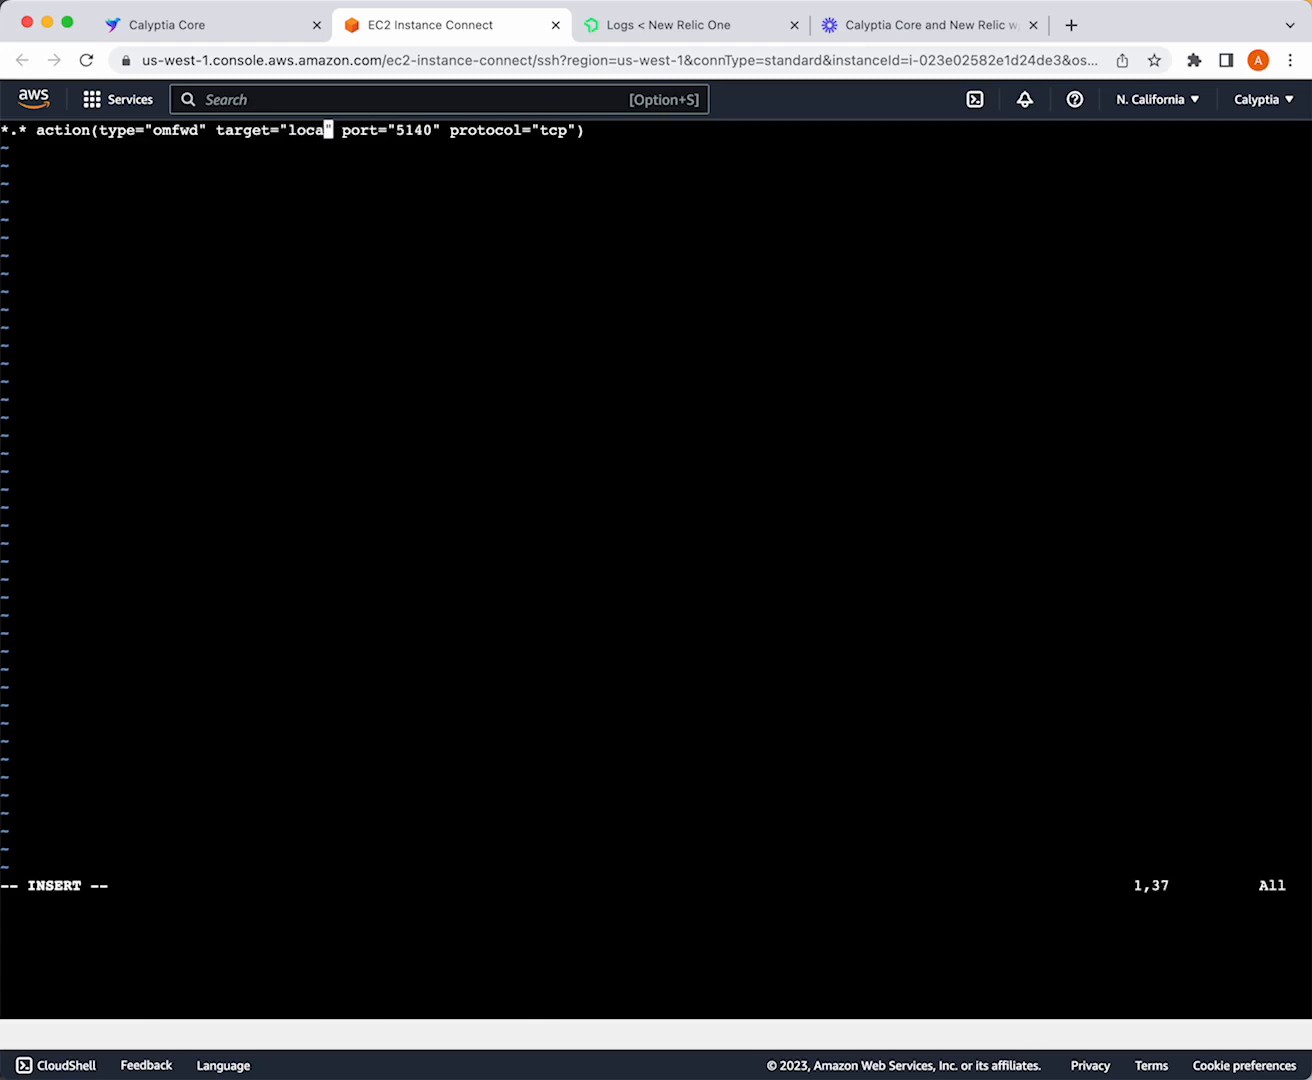
key("Escape")
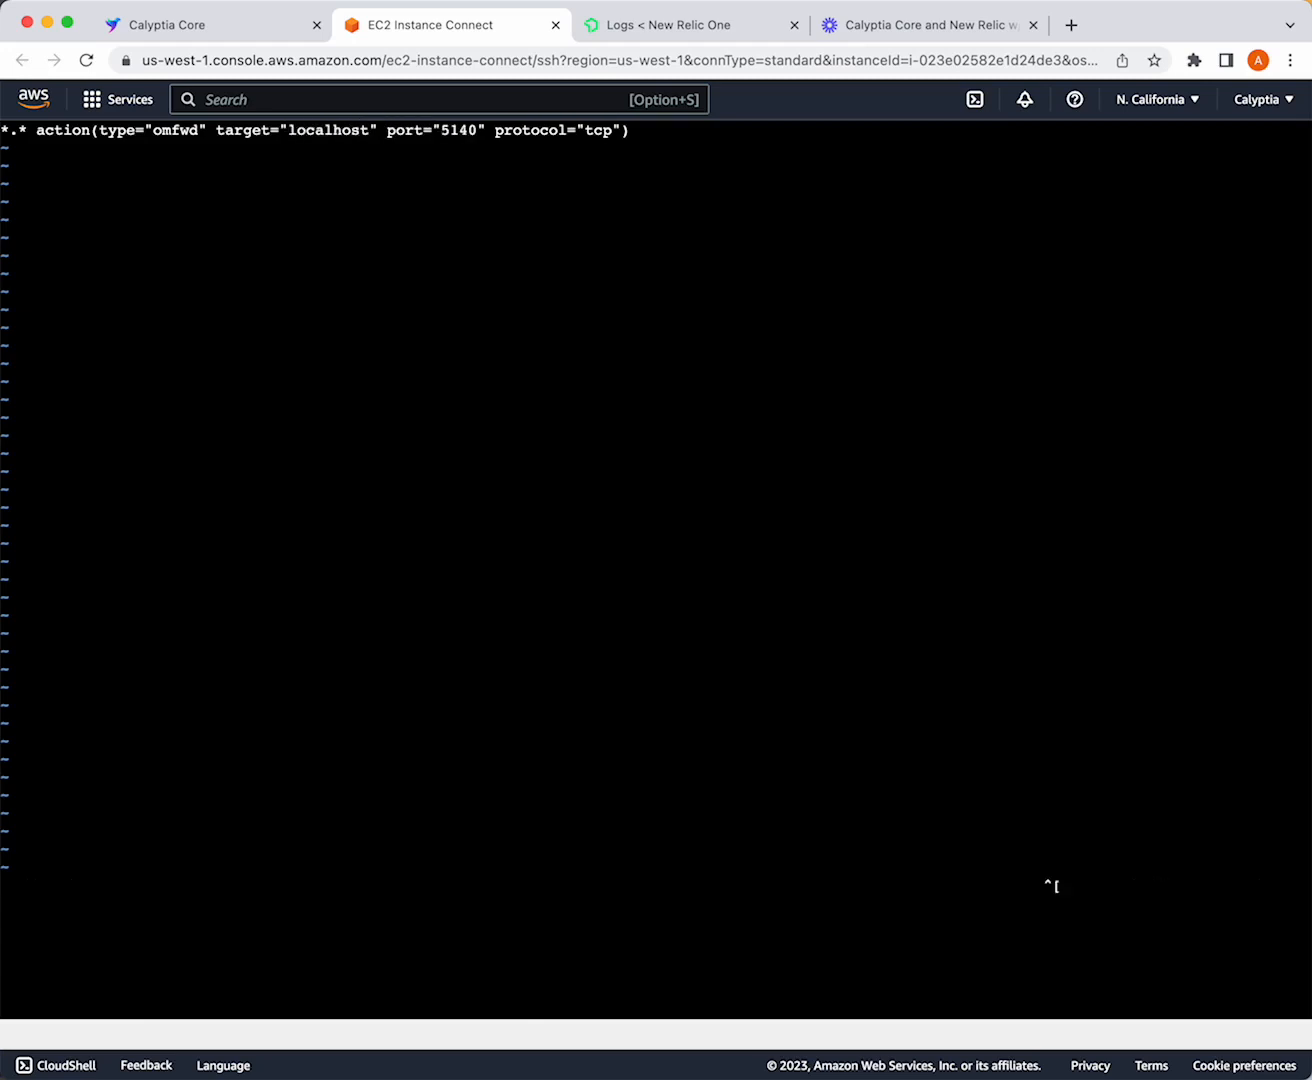
Try to save the forwarding rule to /etc/rsyslog.d/10-calyptia.conf and quit vim, discarding the changes
type(":wq")
key("Return")
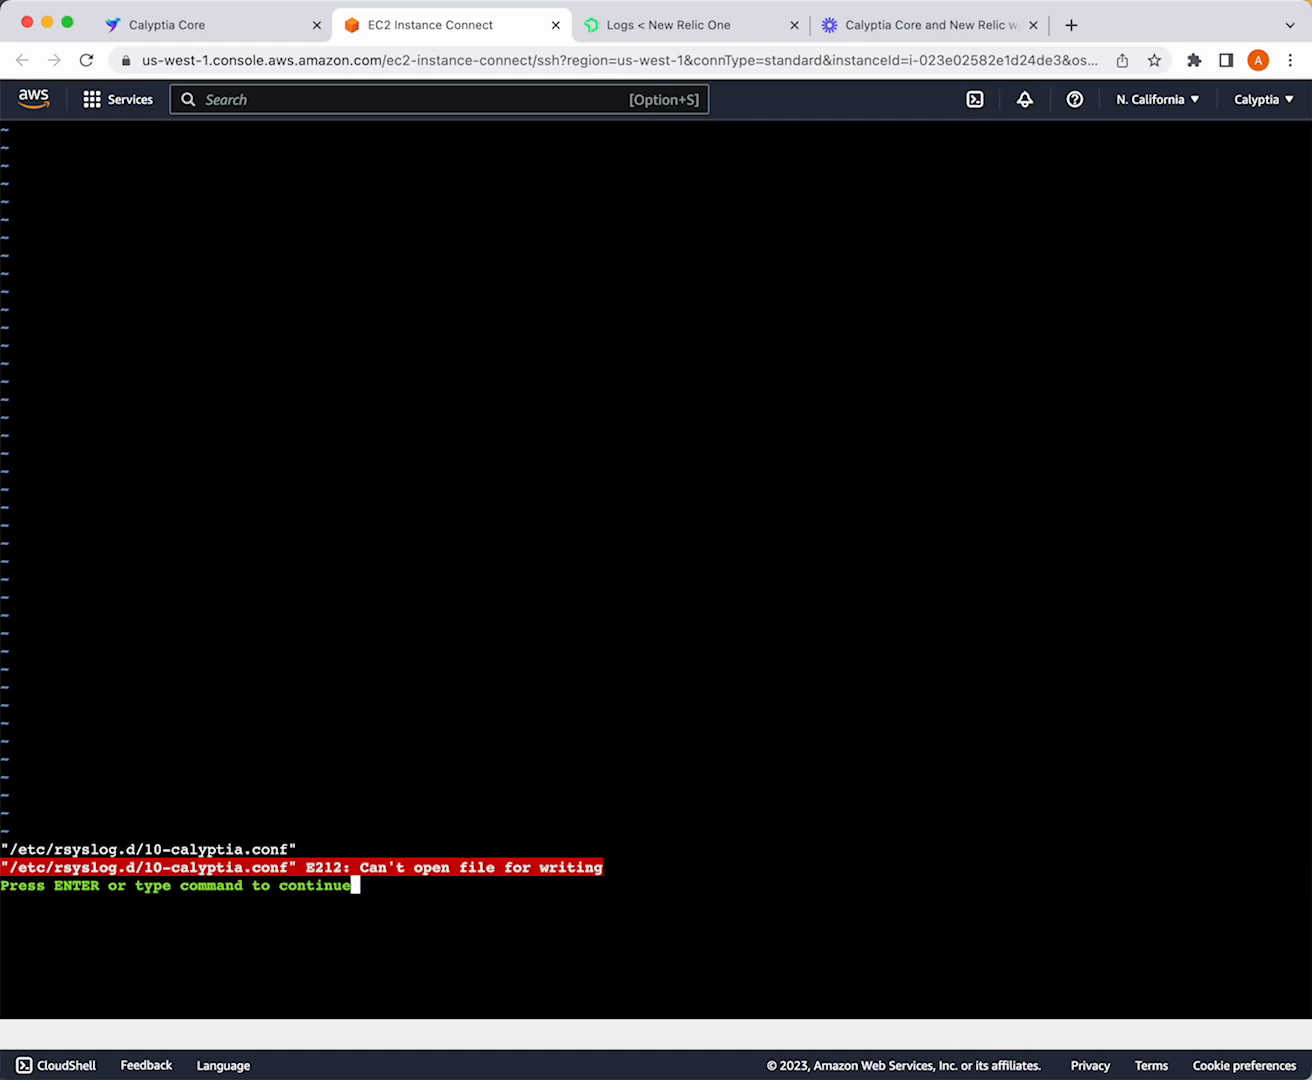
type(":wq!")
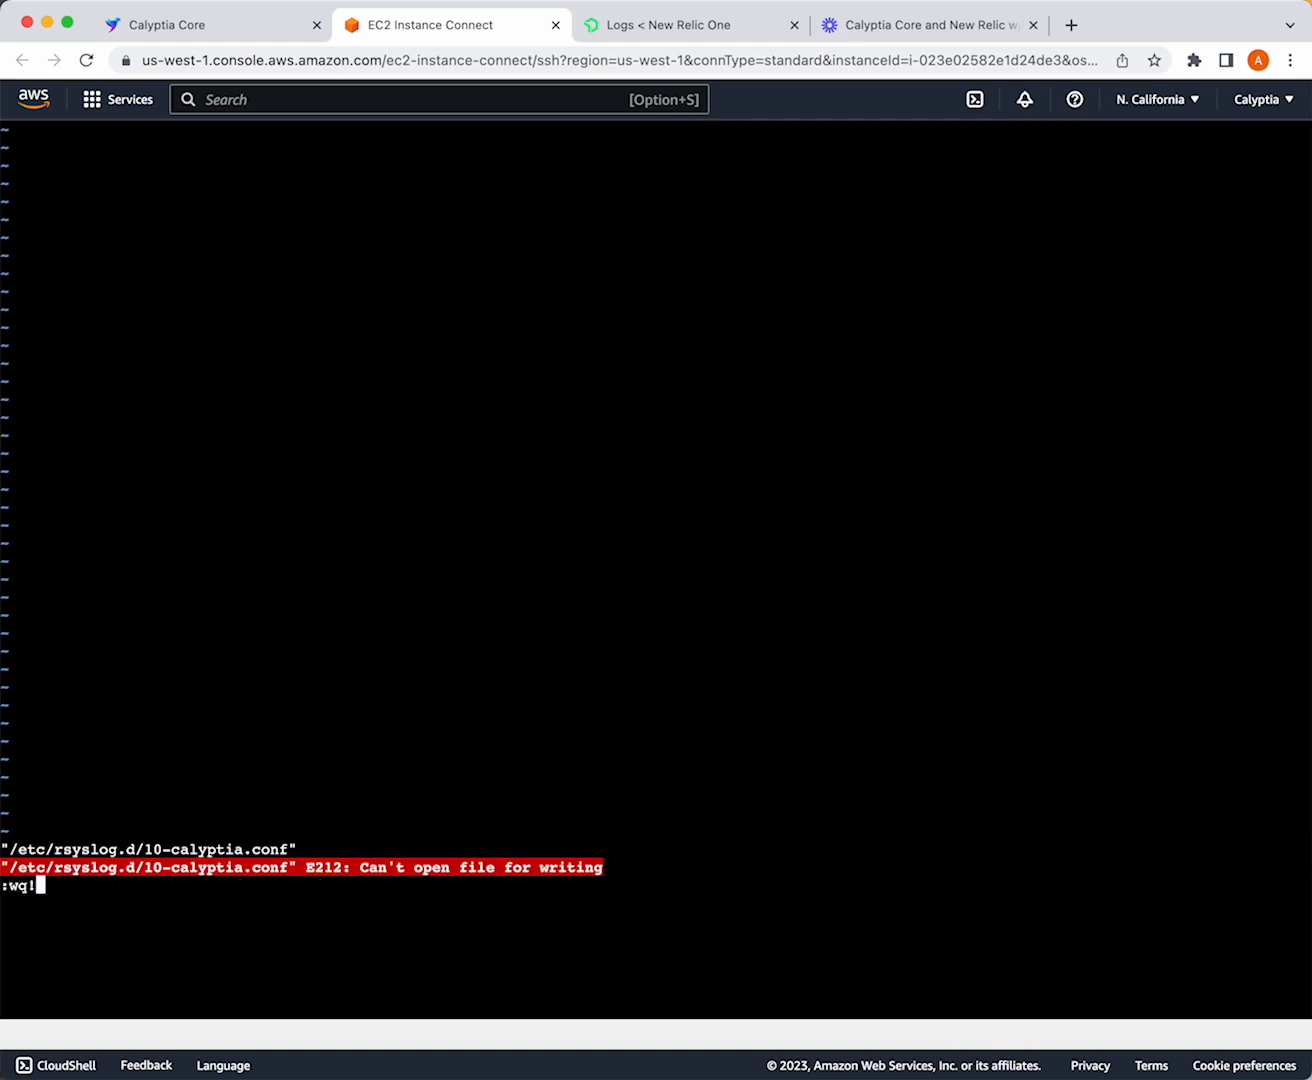
key("Return")
type(":q")
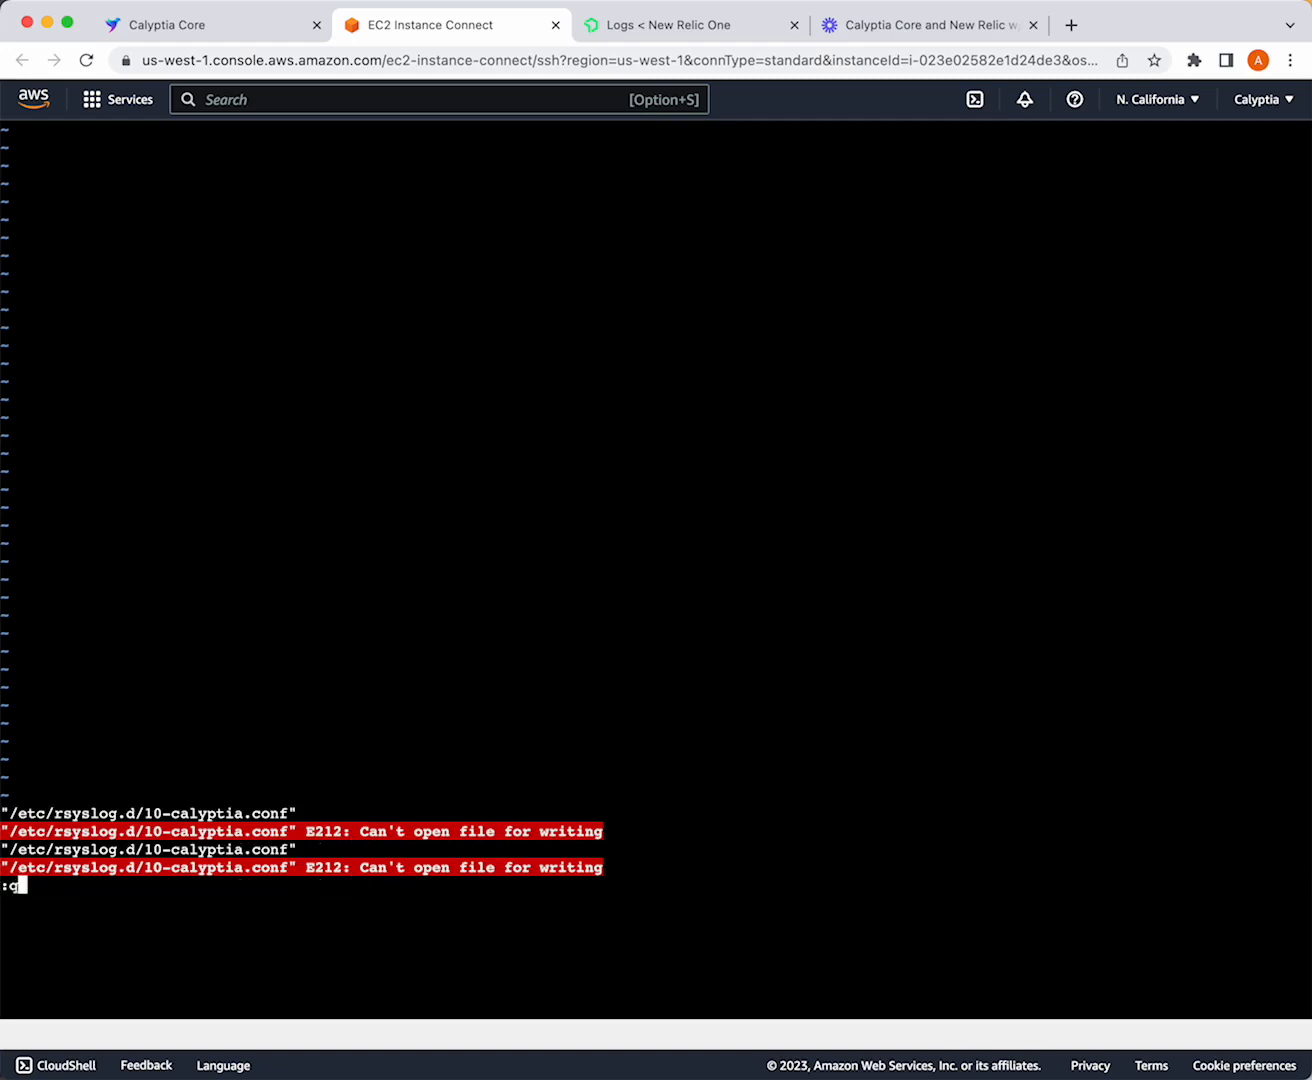
type("!")
key("Return")
Open /etc/rsyslog.d/10-calyptia.conf in vim with sudo and insert *.* action(type="omfwd" target="192.0.2.1" port="10514" protocol="tcp")
type("sudo vim ")
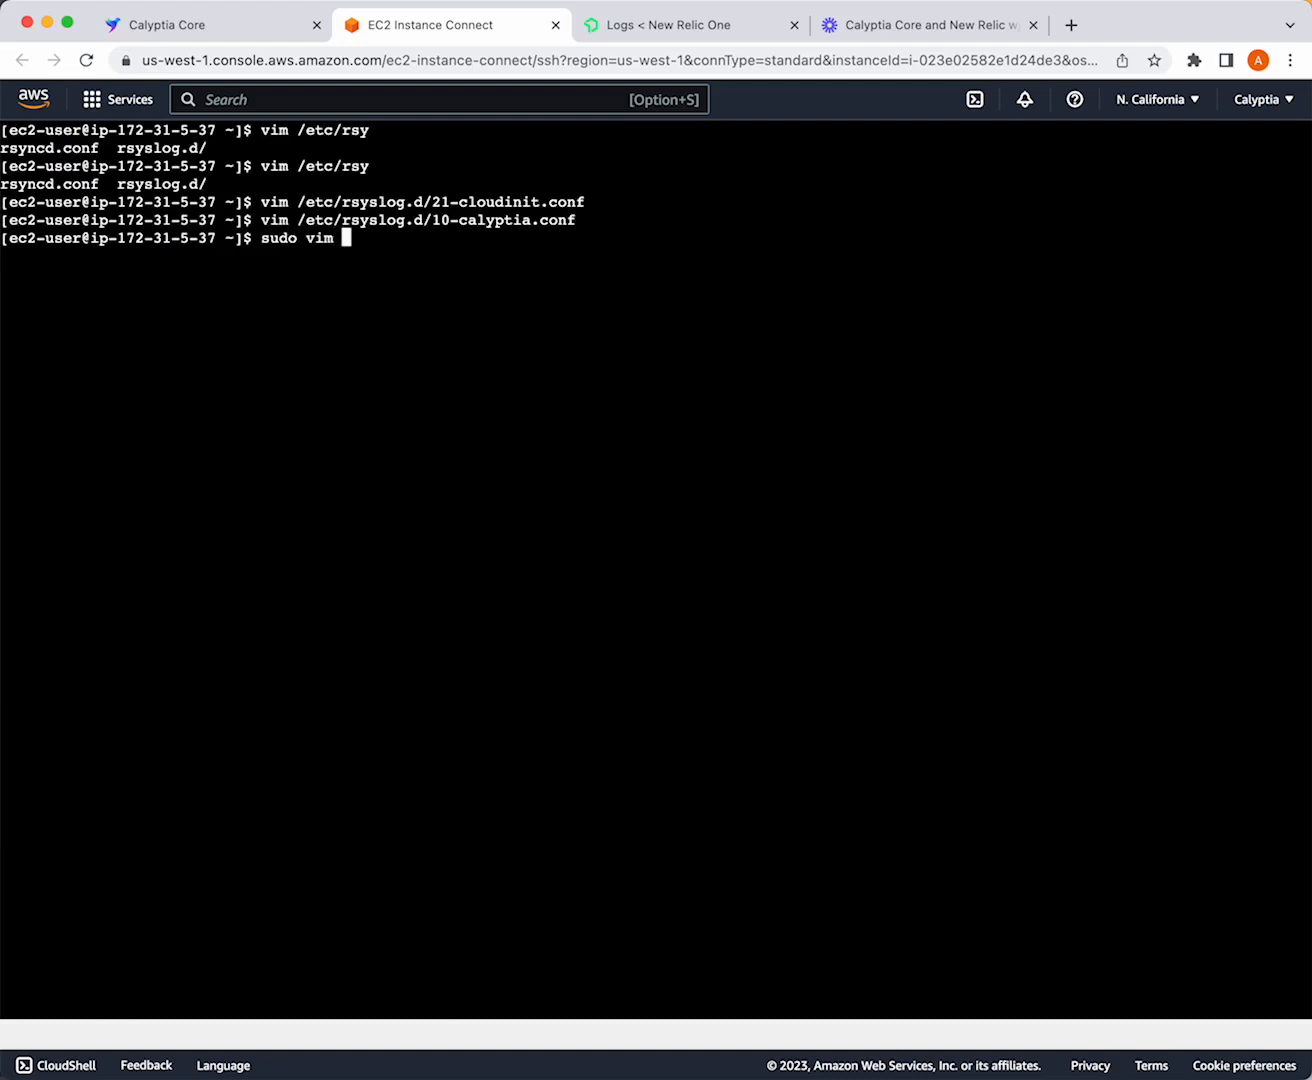
type("!$")
key("Return")
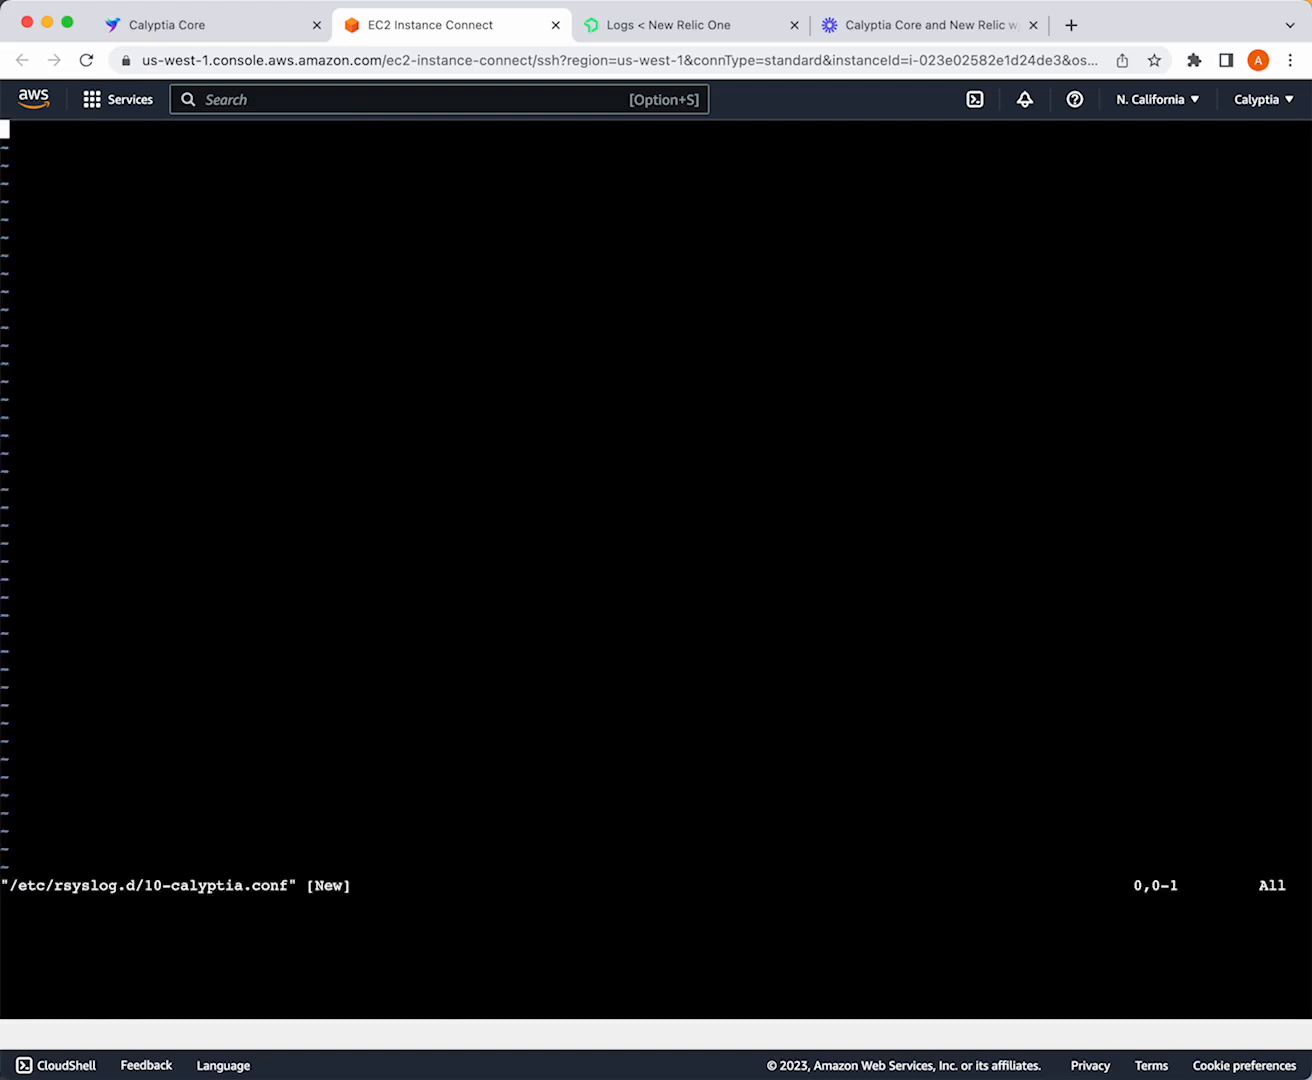
key("i")
type("*.* action(type=\"omfwd\" target=\"192.0.2.1\" port=\"10514\" protocol=\"tcp\")")
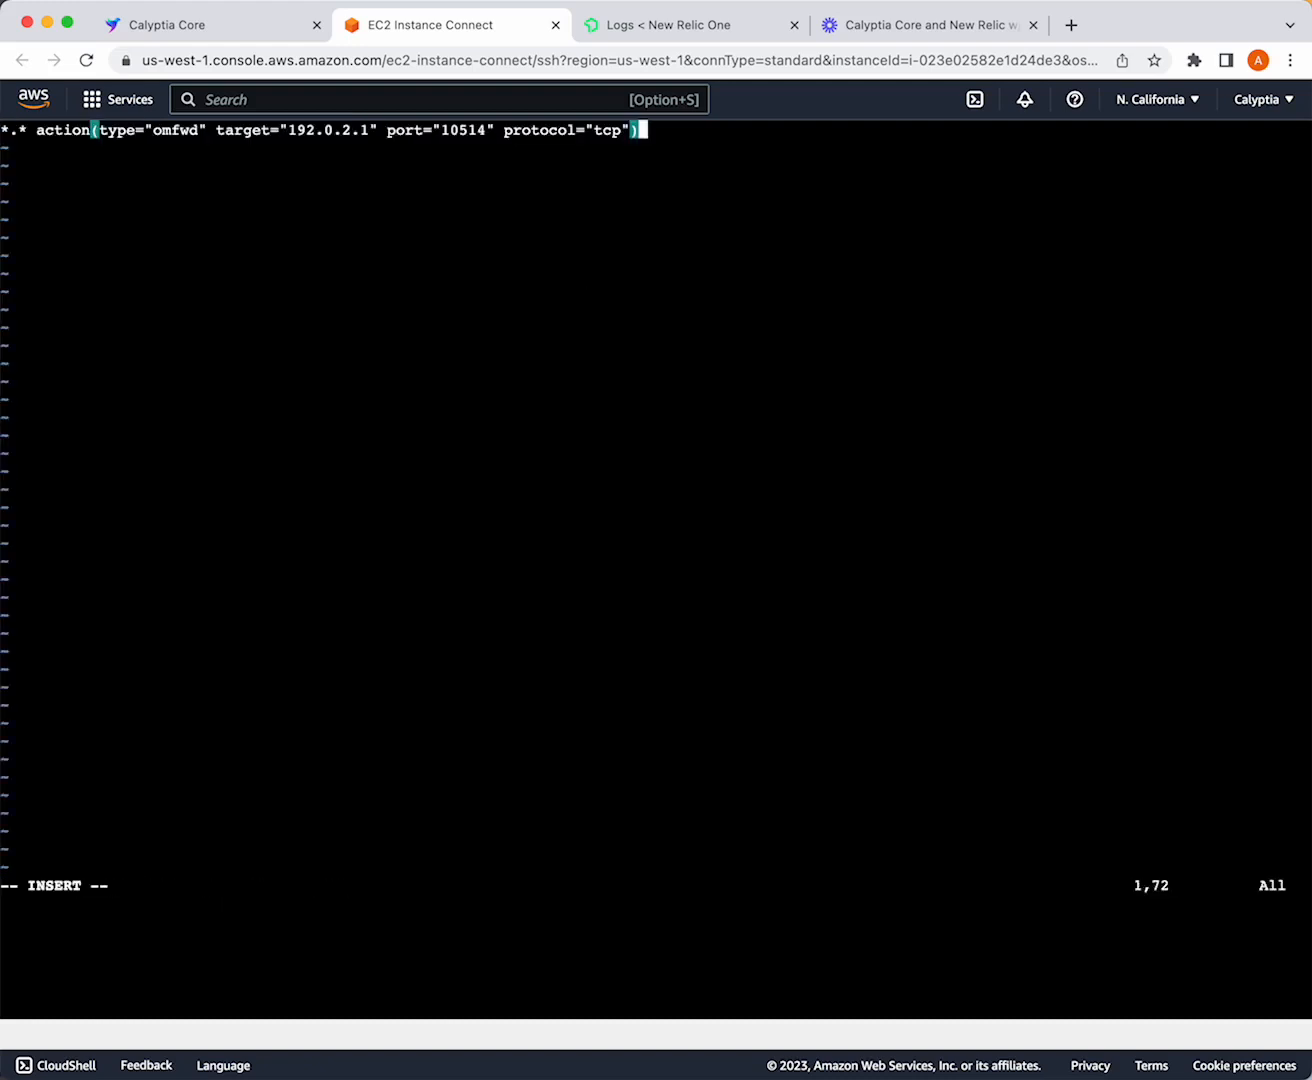
Set the port value in the reinserted forwarding rule to 5140
key("Escape")
key("Left")
key("Left")
key("Left")
key("Left")
key("Left")
key("Left")
key("Left")
key("Left")
key("Left")
key("Left")
key("Left")
key("Left")
key("Left")
key("Left")
key("Left")
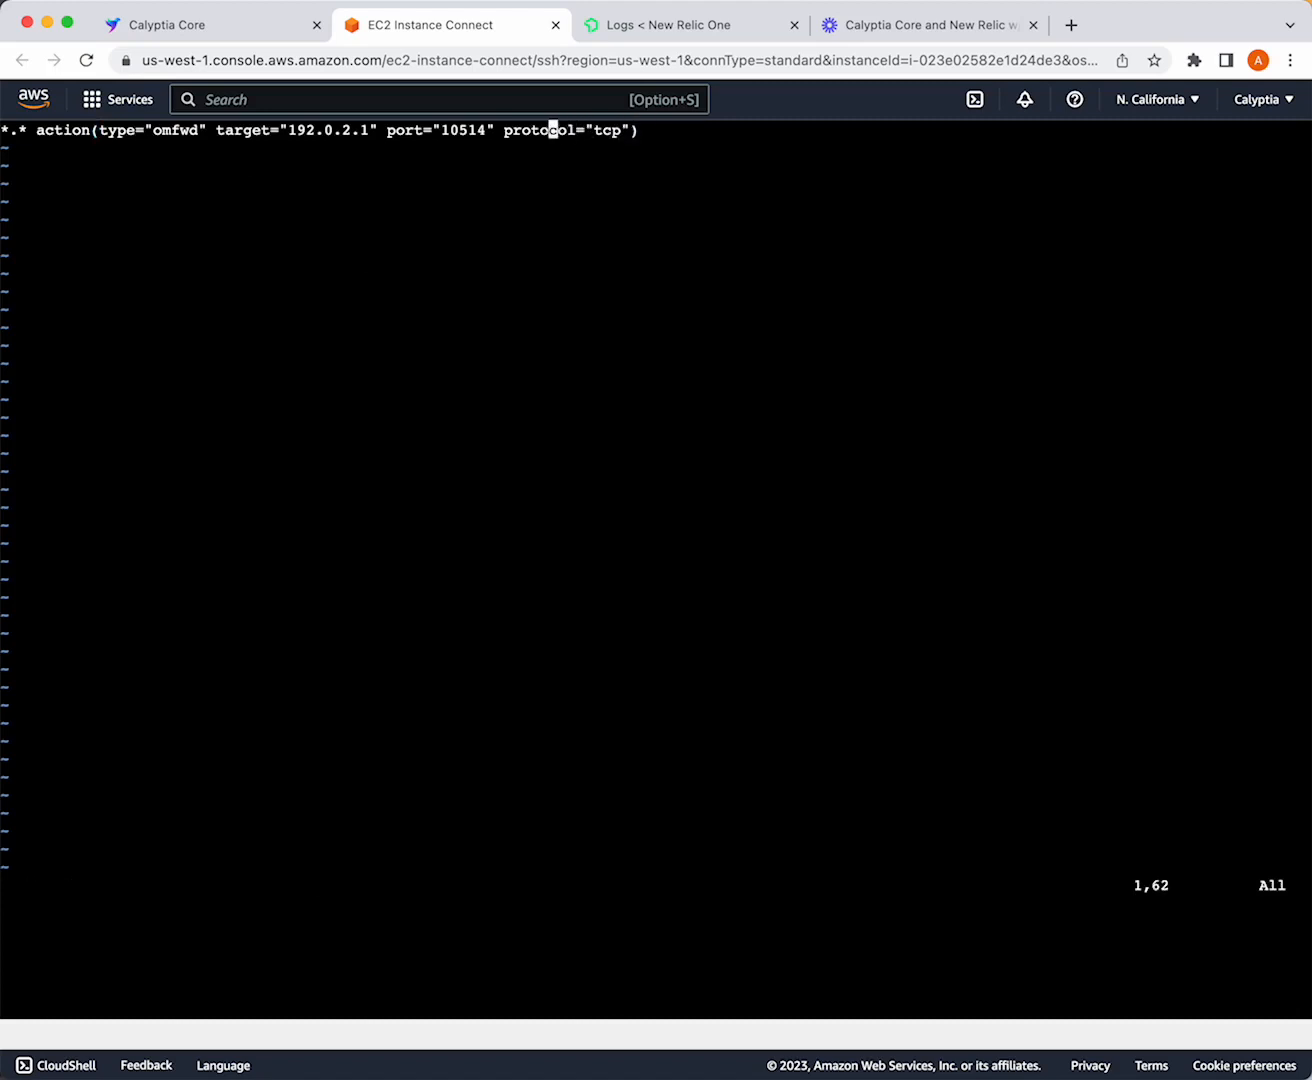
key("Left")
key("Left")
key("Left")
key("Left")
key("i")
key("BackSpace")
key("BackSpace")
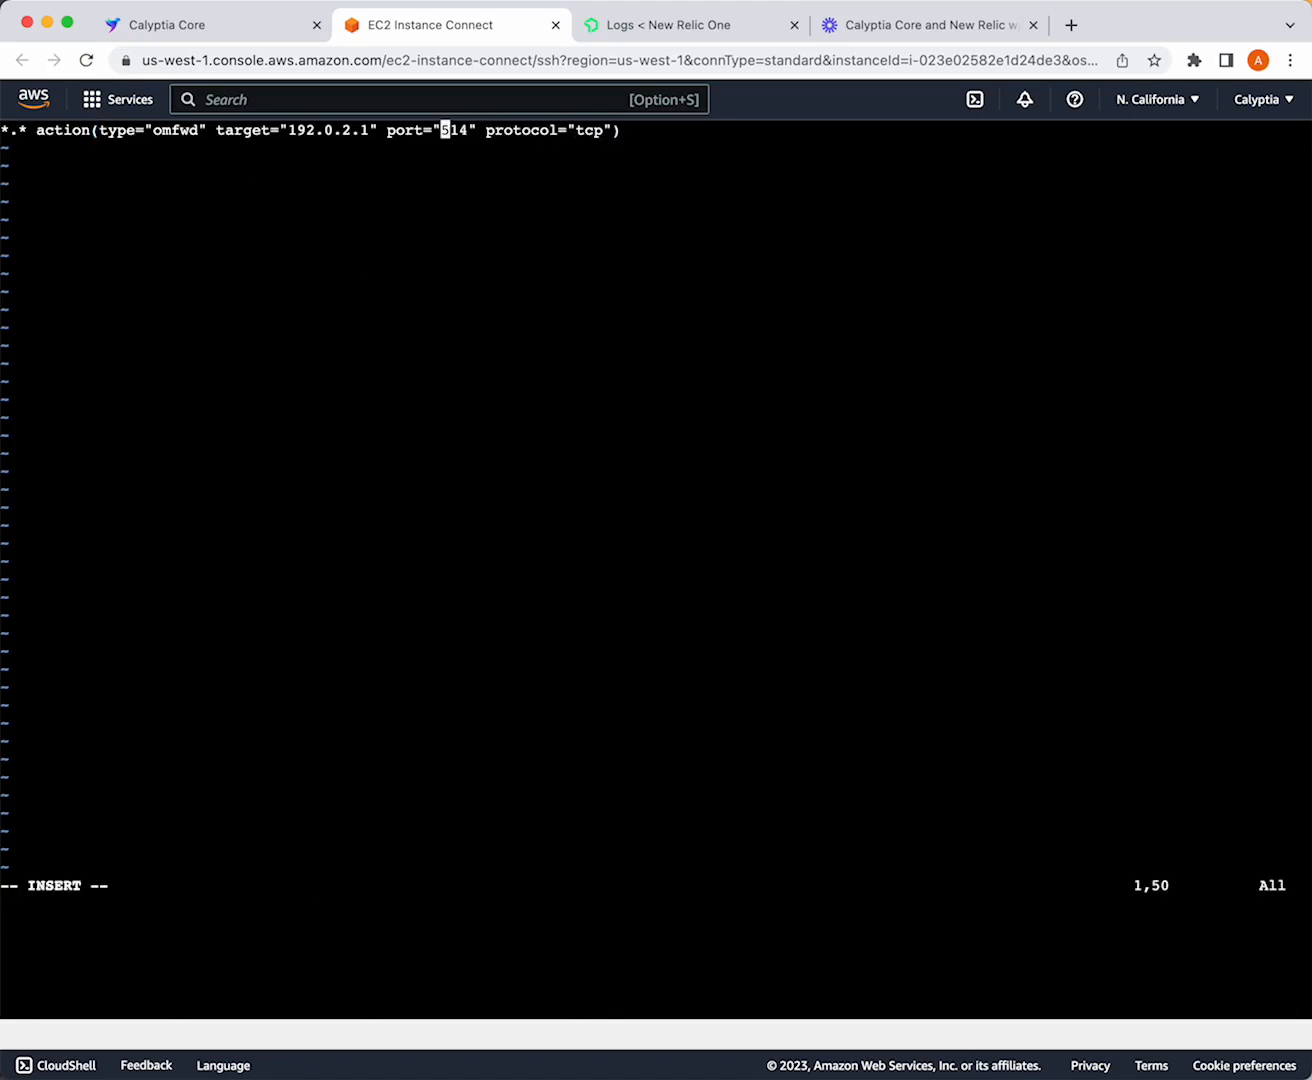
key("Right")
key("Right")
key("Right")
type("0")
Set the forwarding rule's target to 127.0.0.1, and save the file and quit vim
key("Left")
key("Left")
key("Left")
key("Left")
key("Left")
key("Left")
key("Left")
key("Left")
key("Left")
key("Left")
key("Left")
key("Left")
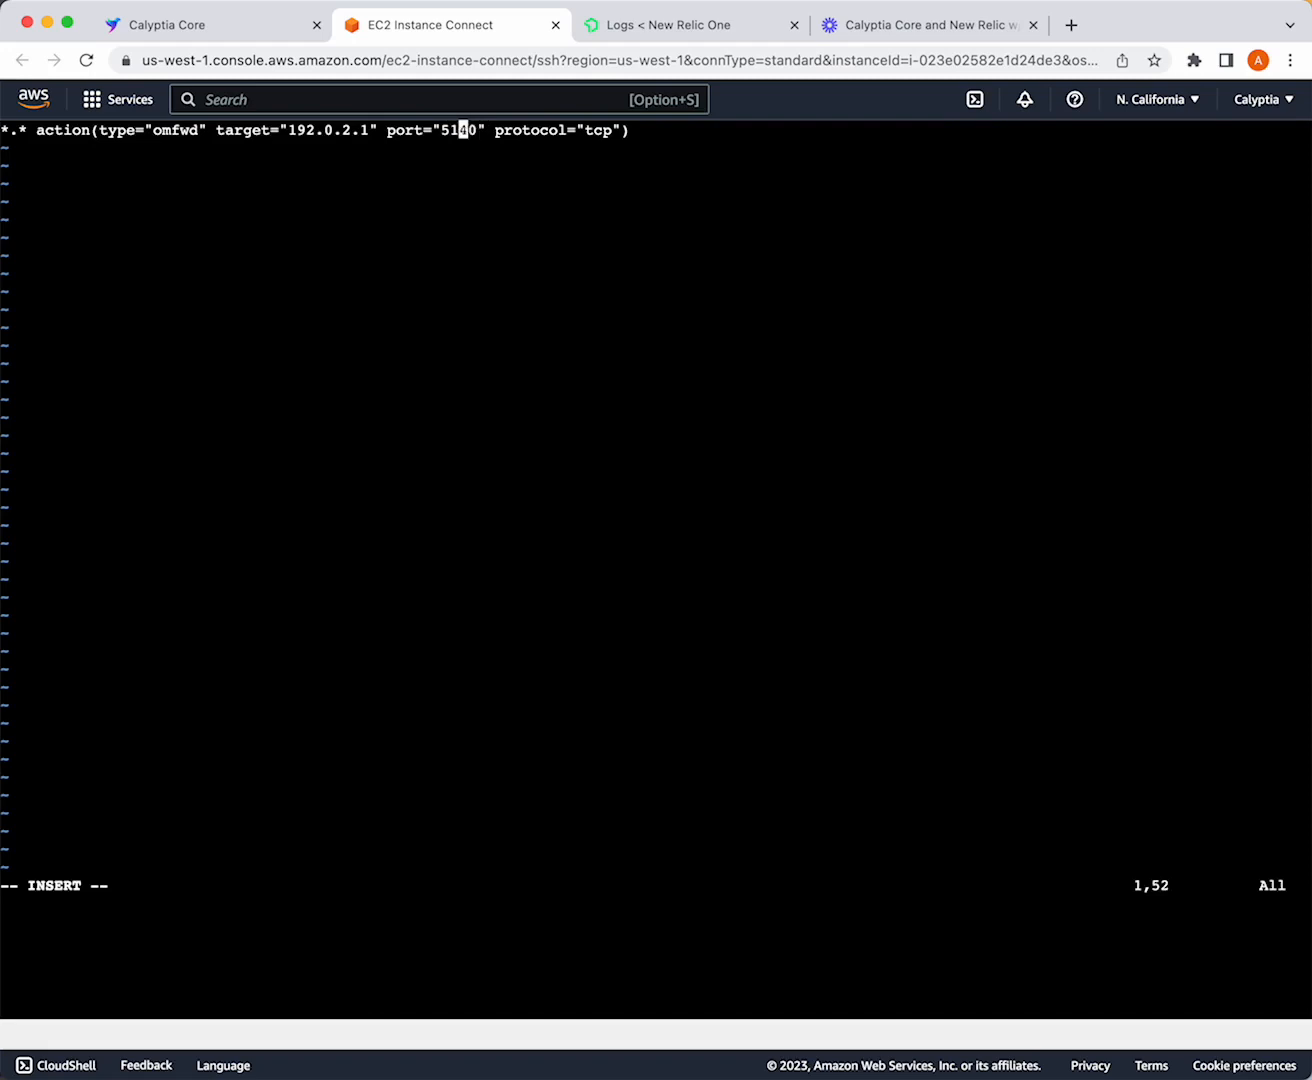
key("BackSpace")
key("BackSpace")
key("BackSpace")
key("BackSpace")
key("BackSpace")
key("BackSpace")
key("BackSpace")
key("BackSpace")
key("BackSpace")
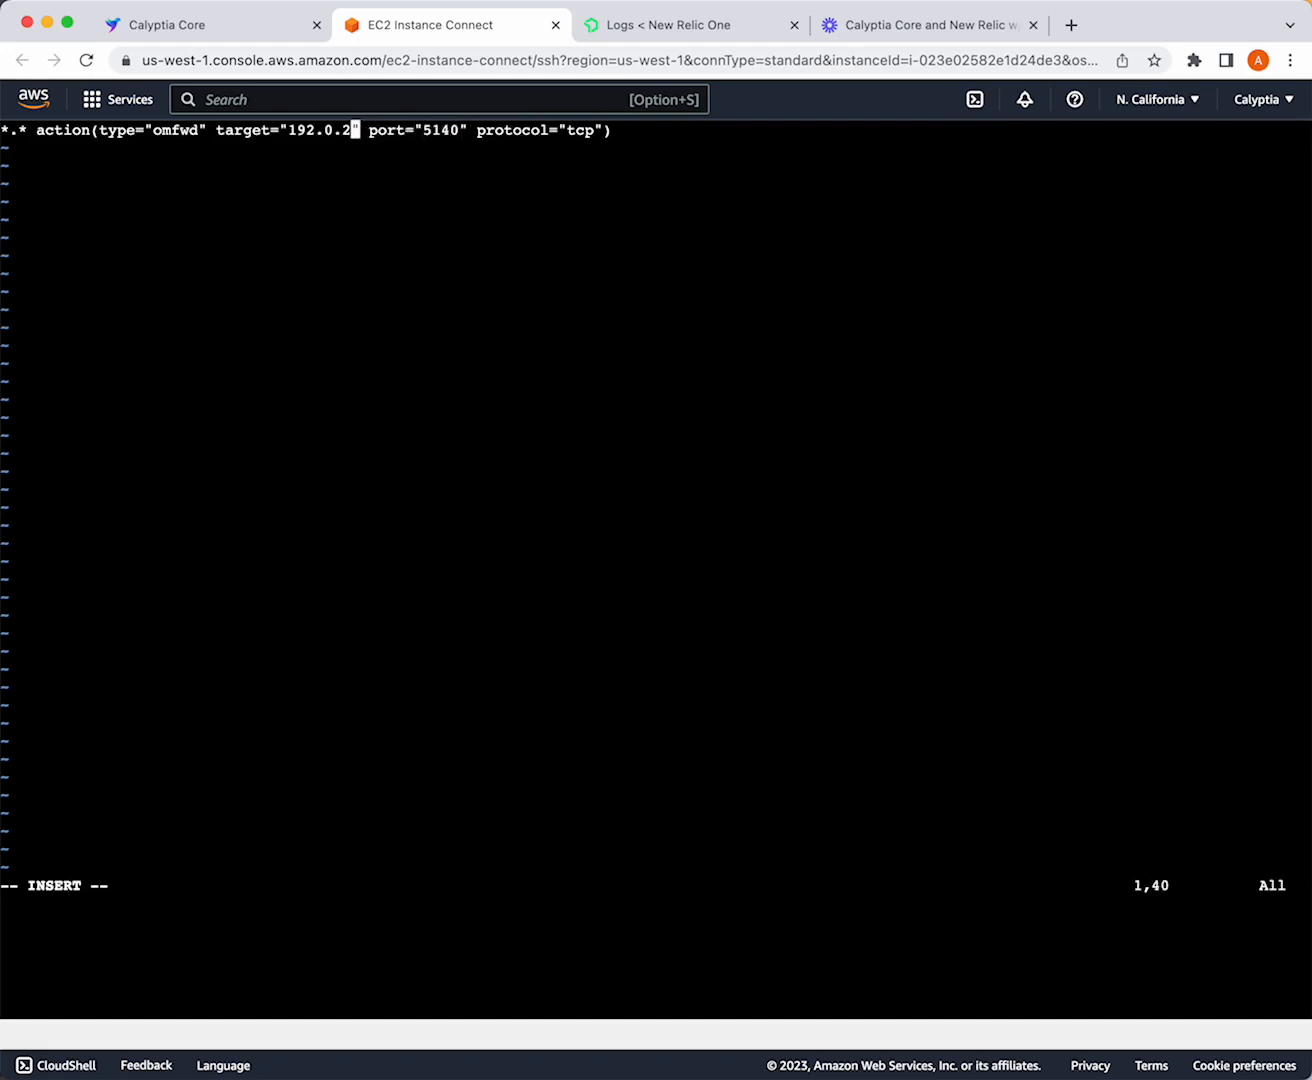
type("127.0.0.1")
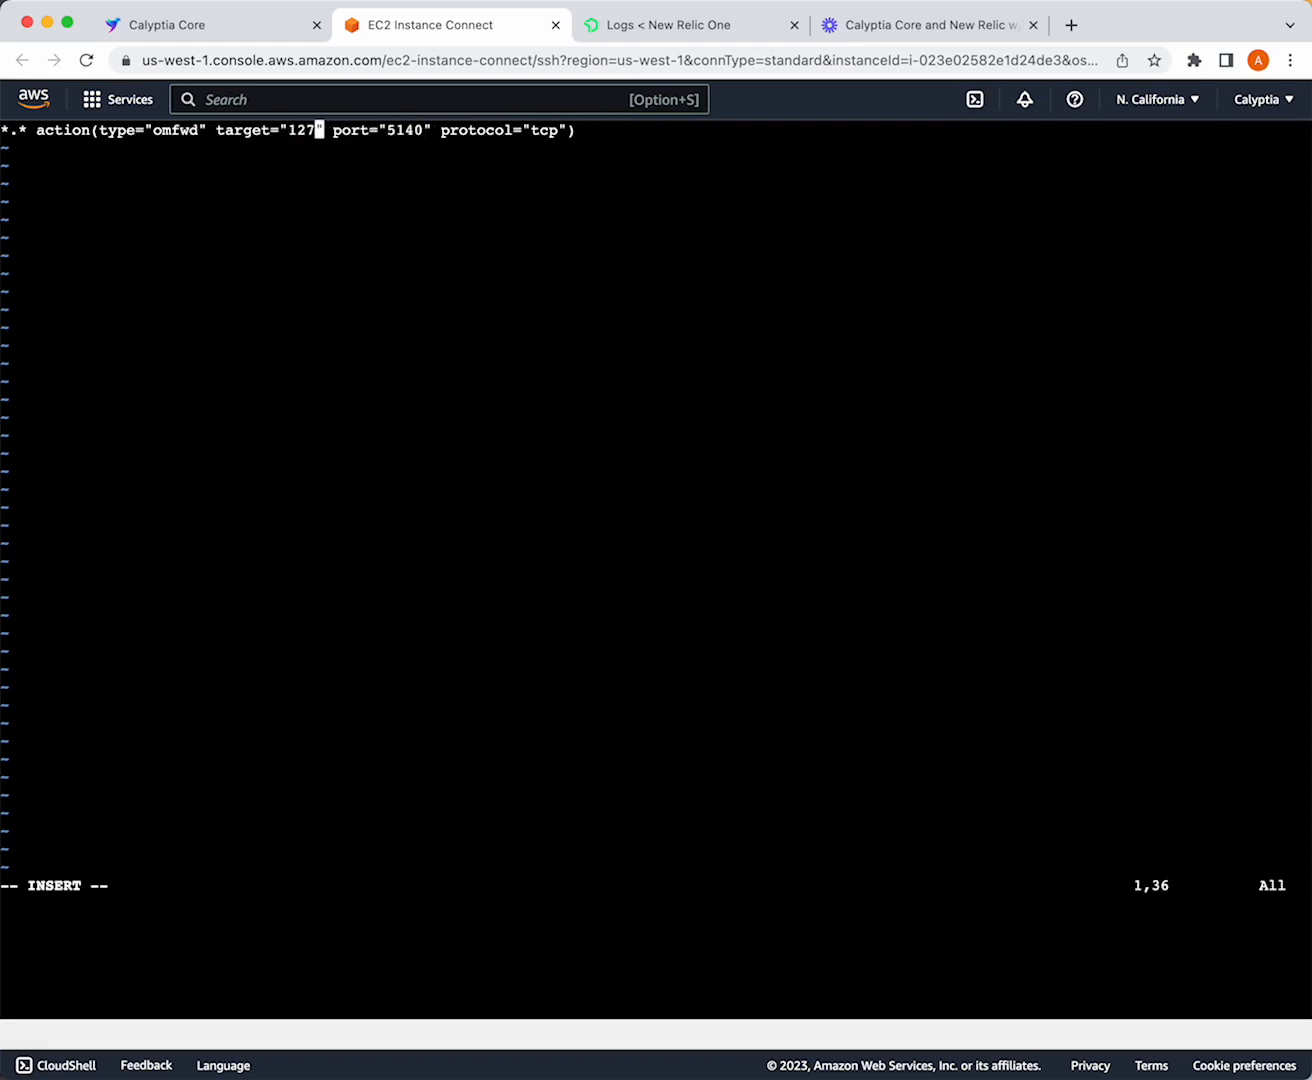
key("Escape")
type(":wq")
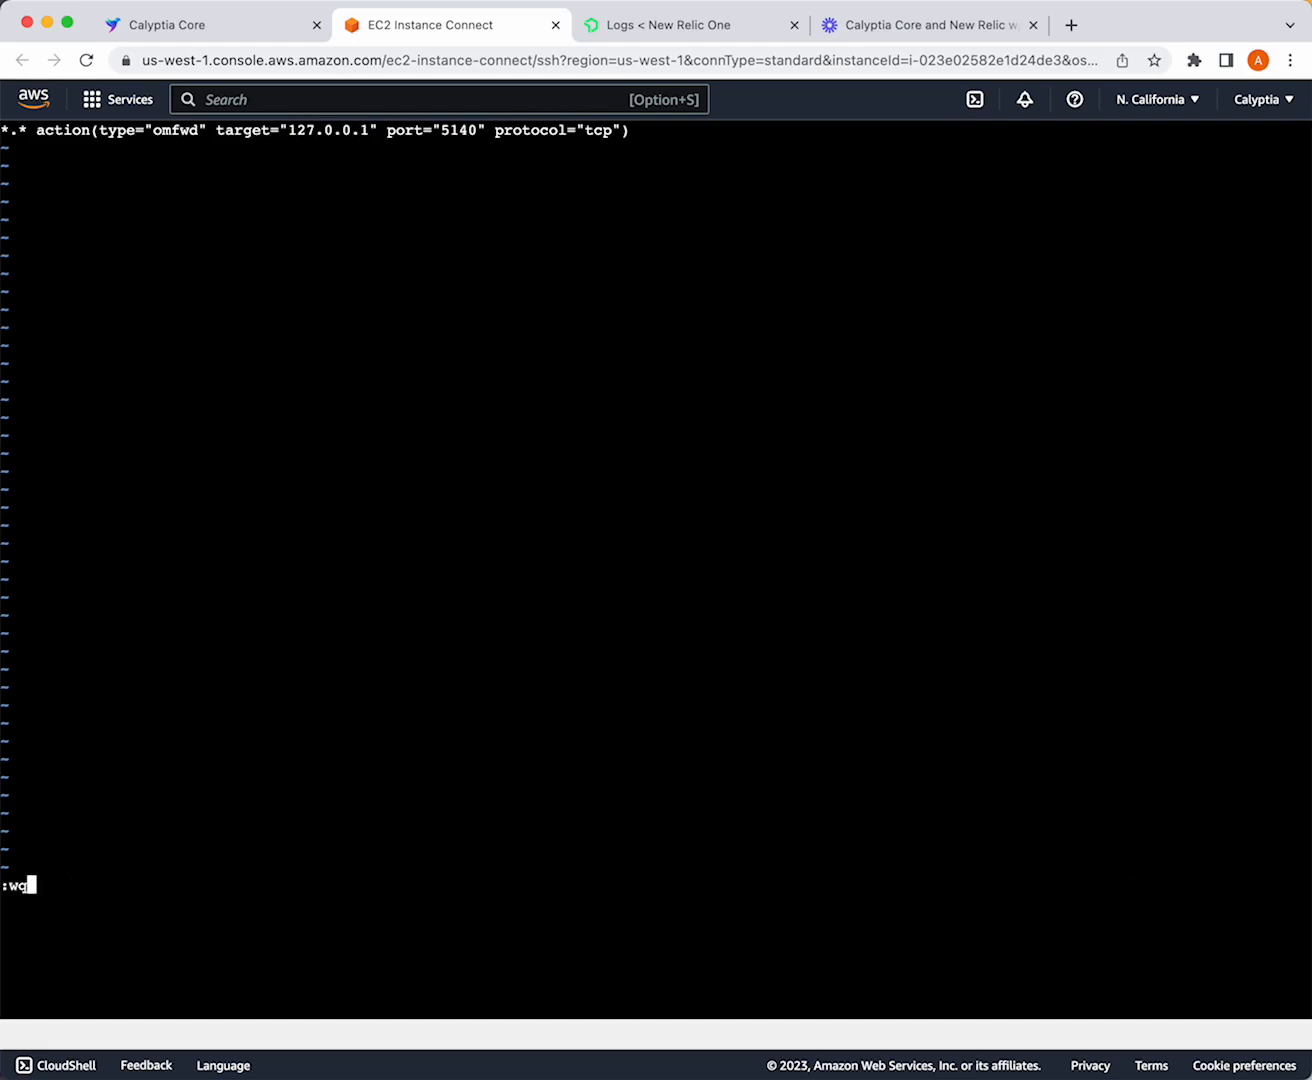
key("Return")
Check the rsyslog service's status with sudo service rsyslog status
type("sudo servic")
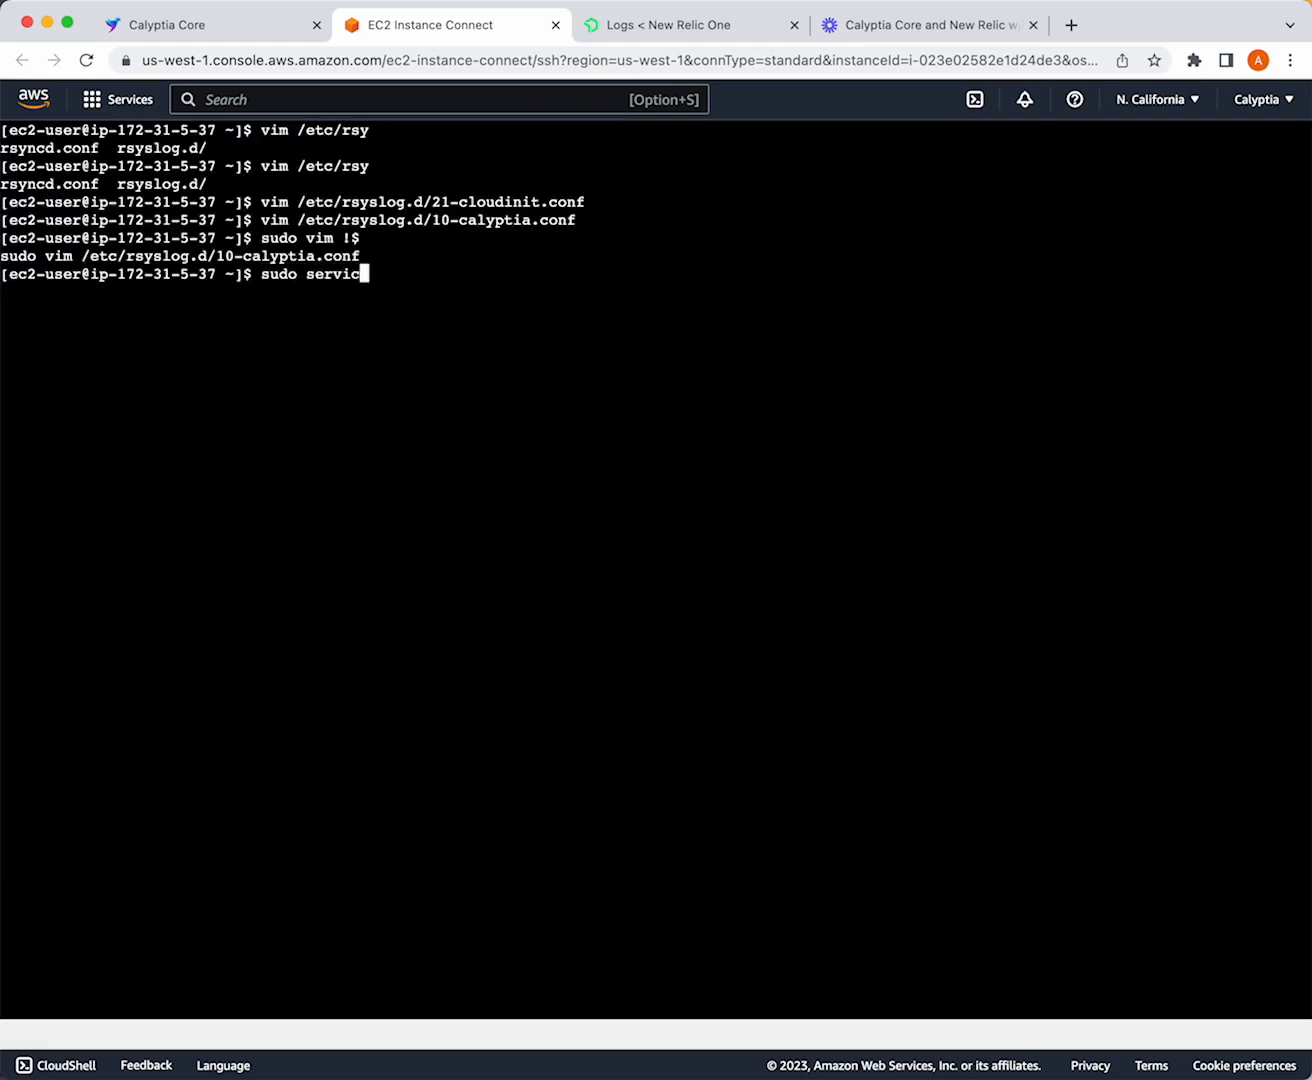
type("e rsyslog status")
key("Return")
Try to stop the rsyslog service with sudo service rsyslog stop
key("Up")
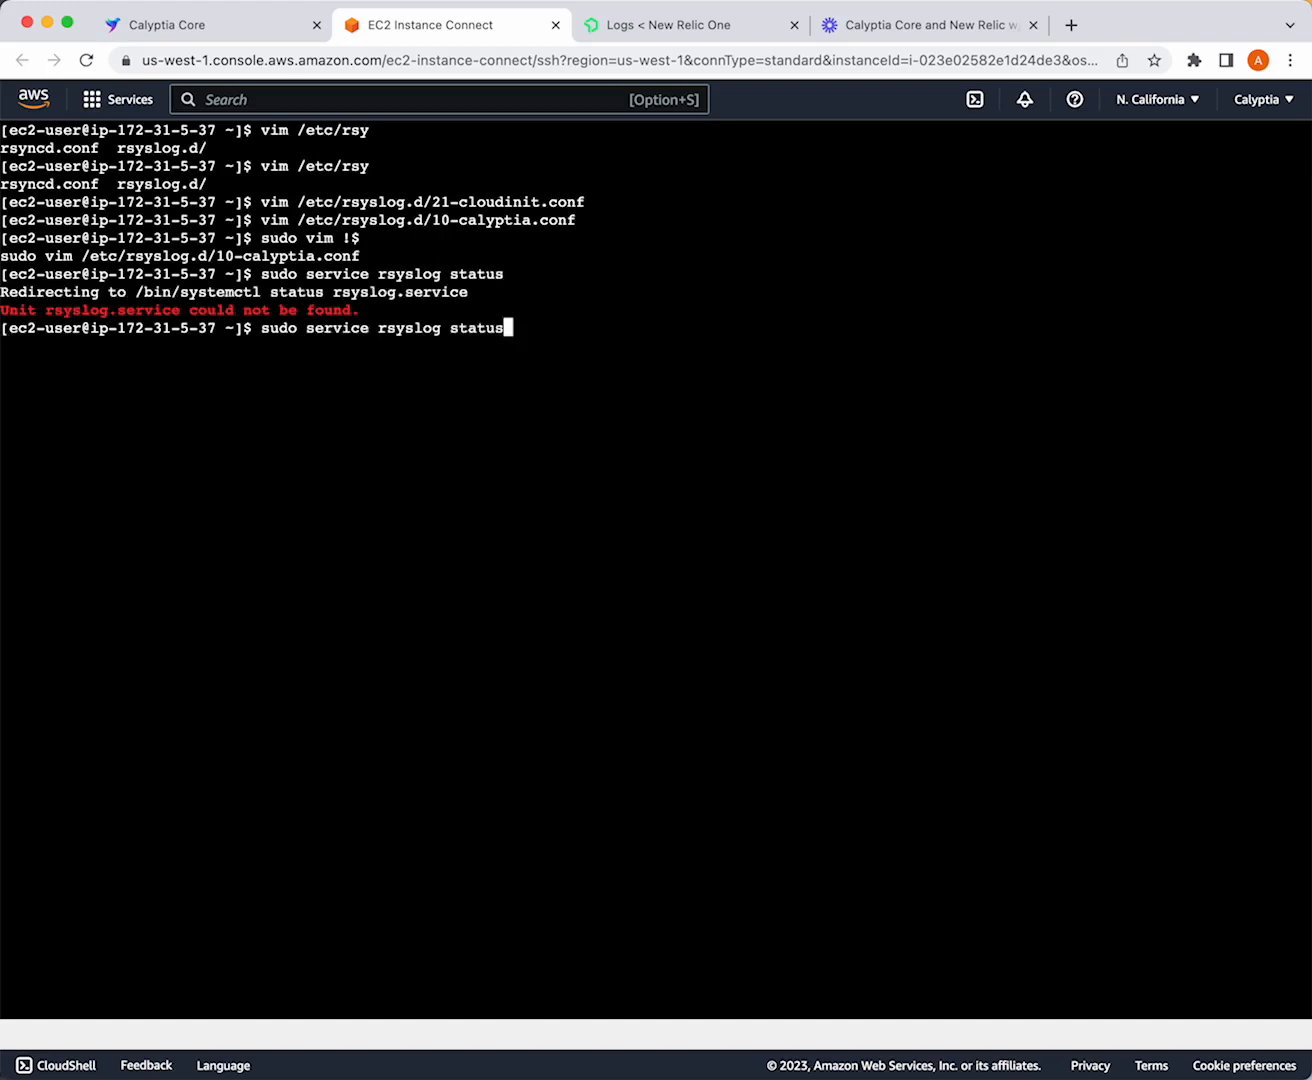
key("BackSpace")
key("BackSpace")
key("BackSpace")
key("BackSpace")
key("BackSpace")
type("top")
key("Return")
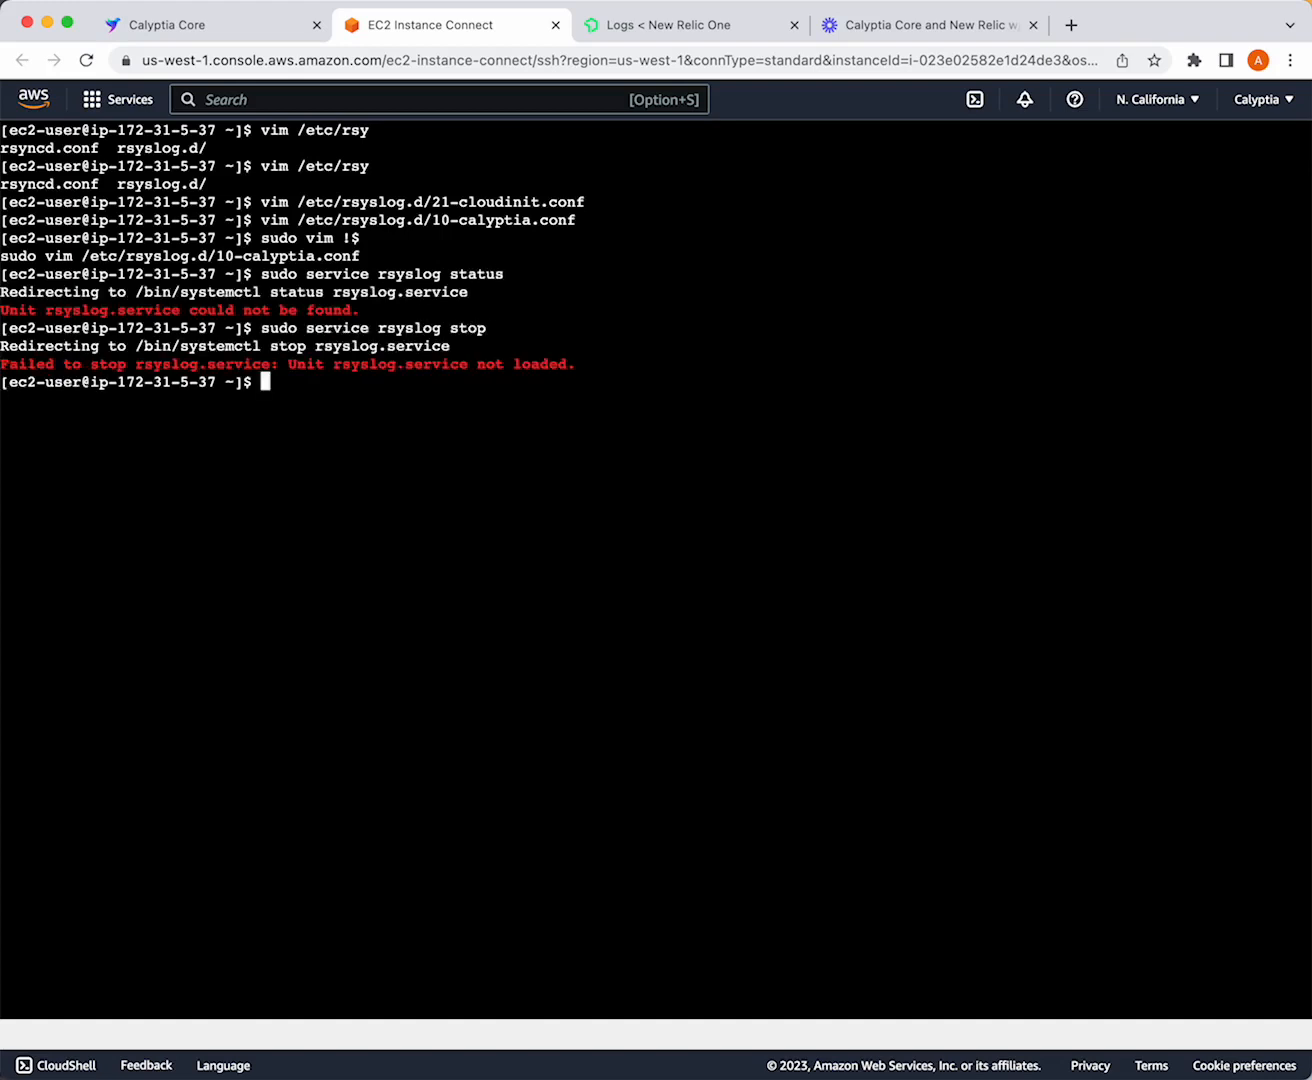
key("Up")
key("BackSpace")
key("BackSpace")
key("BackSpace")
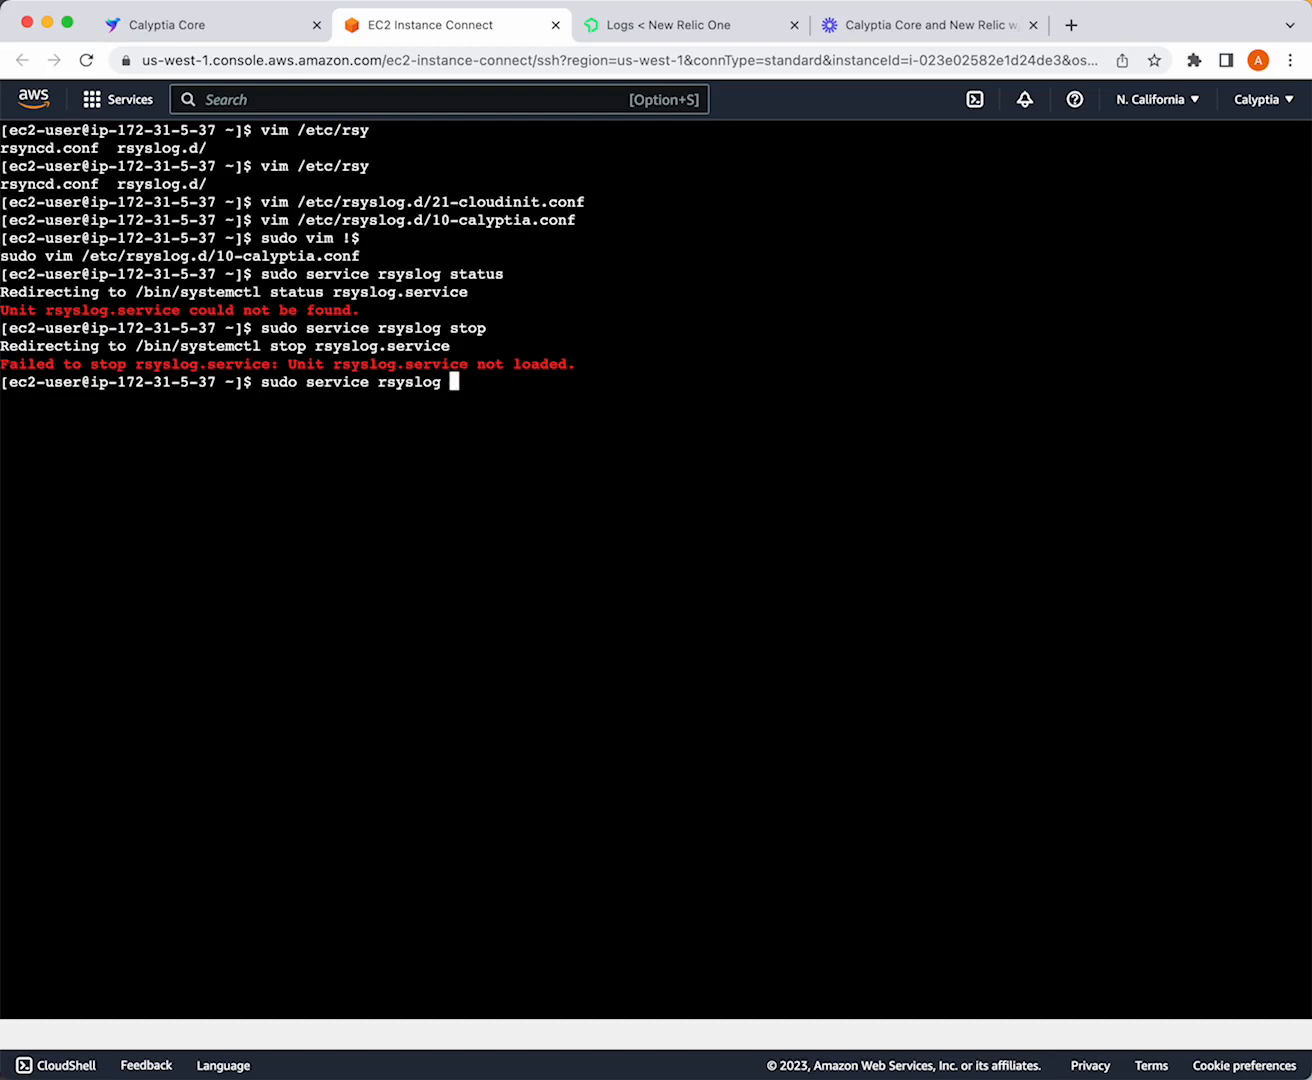
key("ctrl+c")
key("ctrl+c")
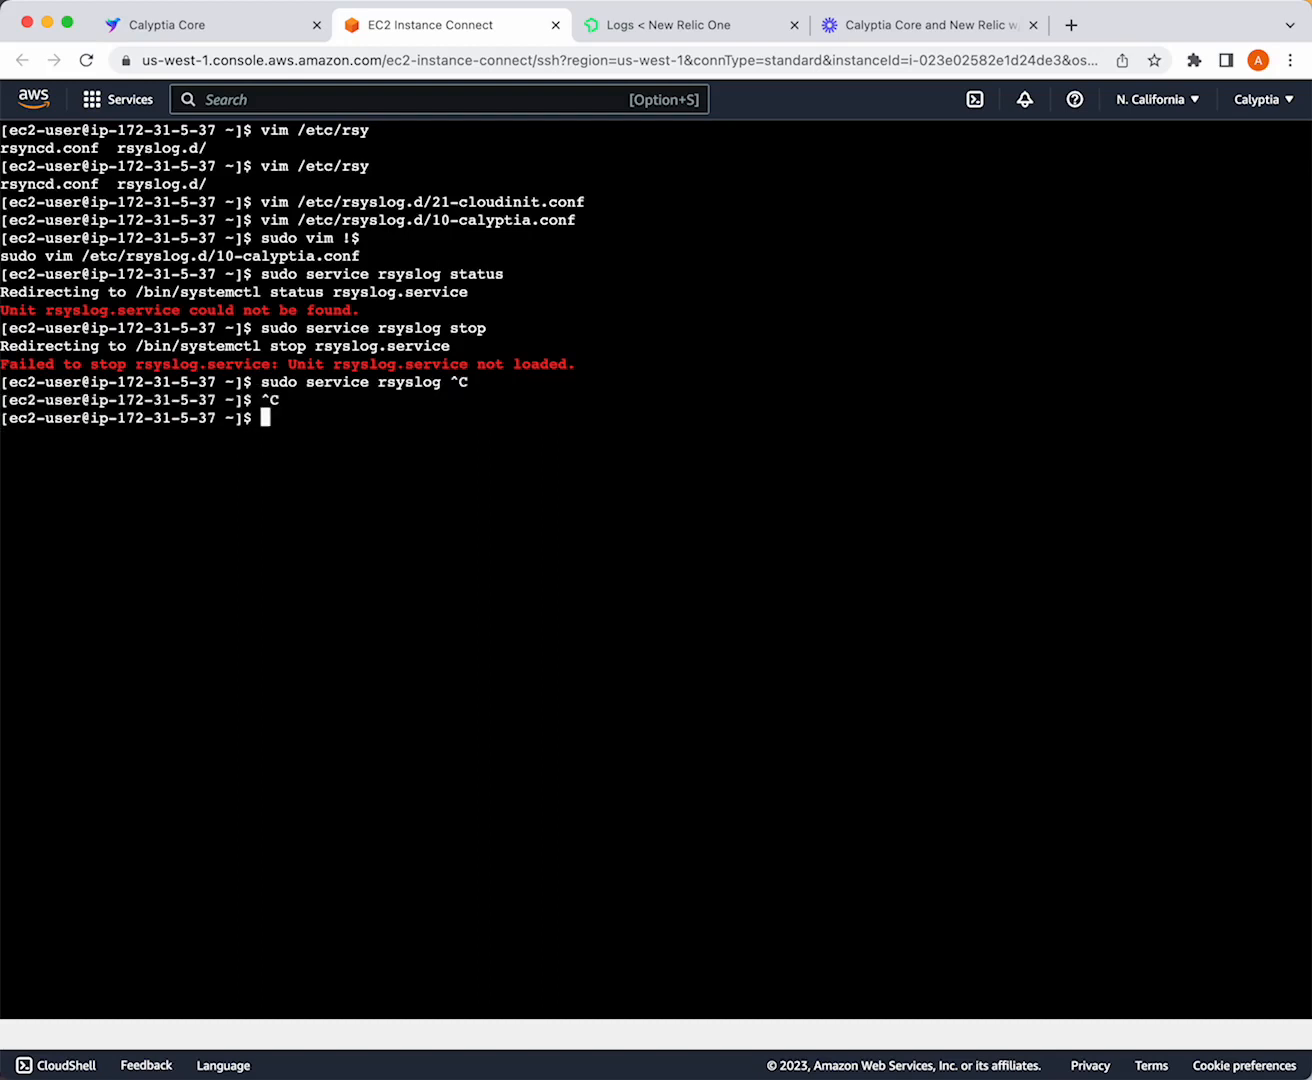
Install the rsyslog package with sudo yum install rsyslog, accepting the installation, and stop the rsyslog service
type("sudo yum install rsyslog")
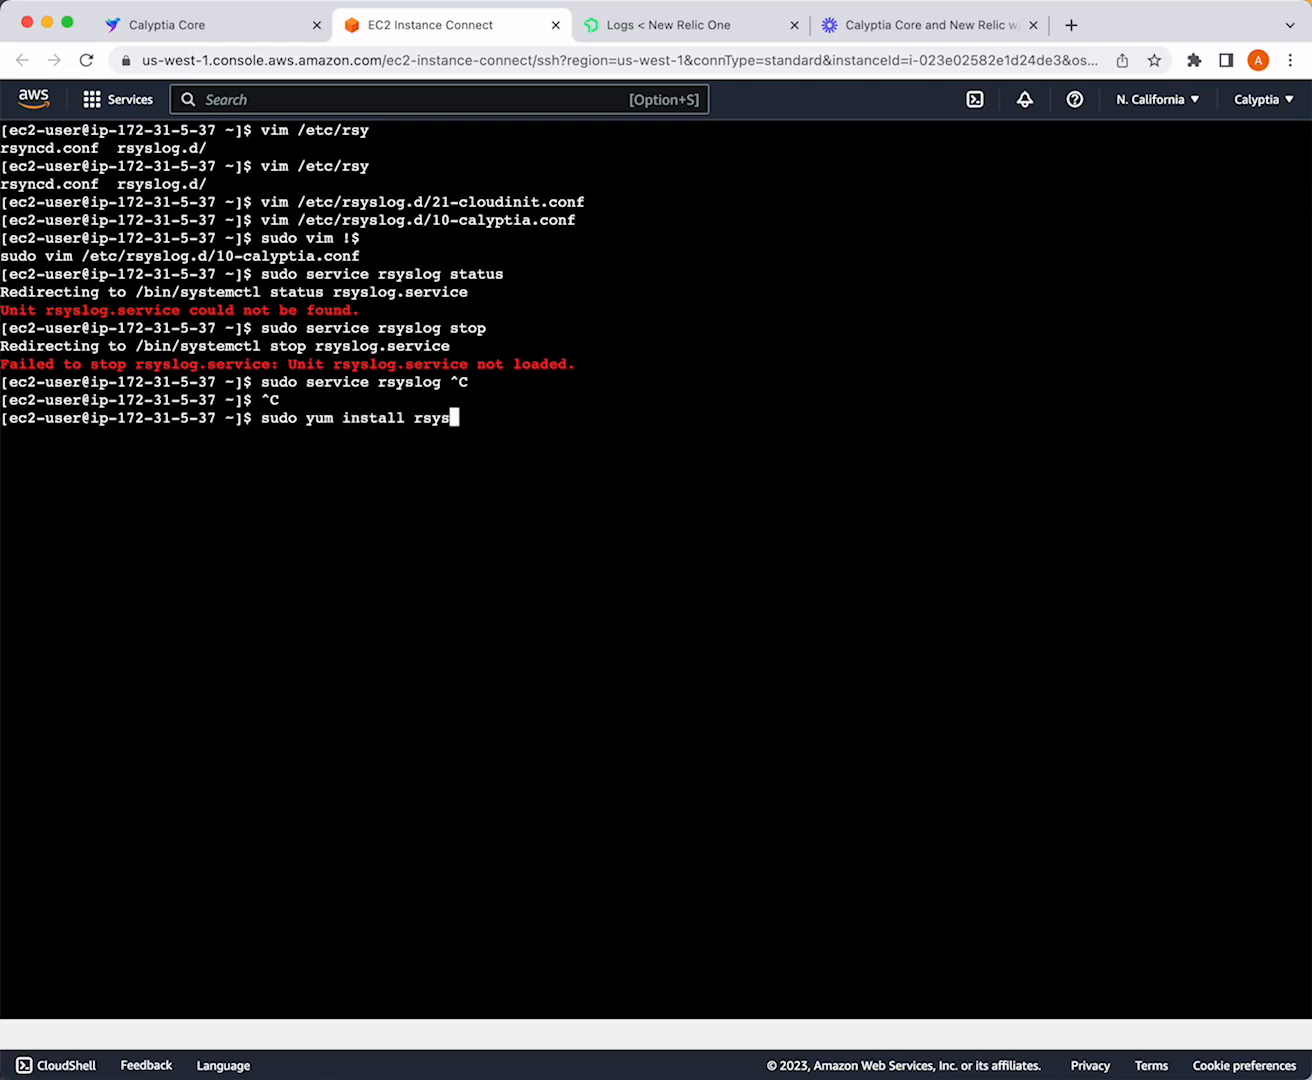
key("Return")
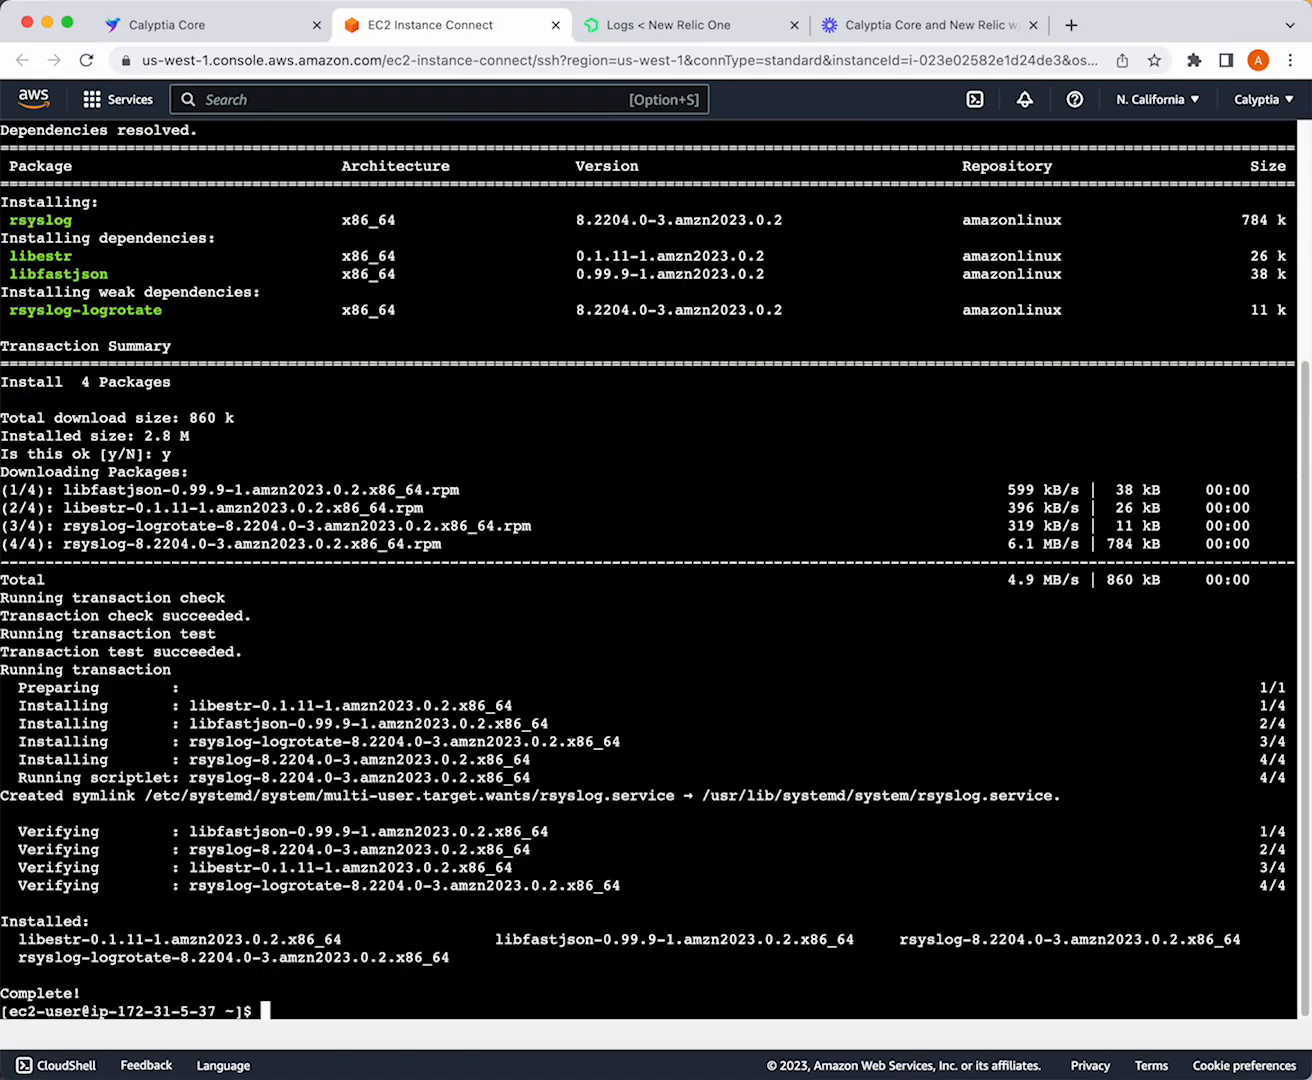
key("Up")
key("Up")
key("Return")
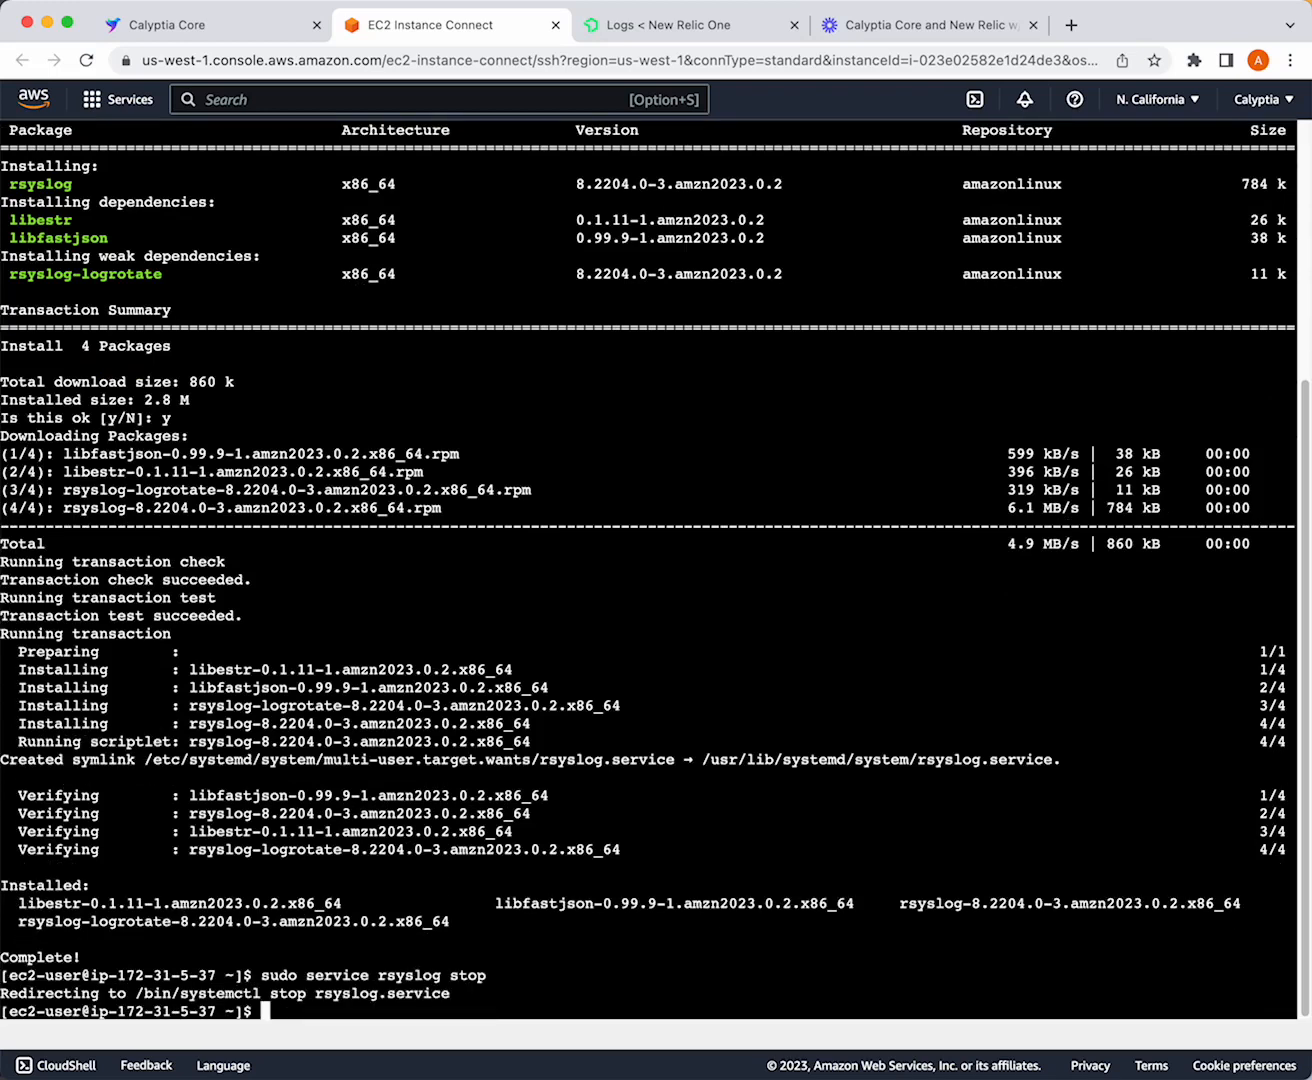
Check the status of the newly installed rsyslog service
key("Up")
key("BackSpace")
key("BackSpace")
type("atus")
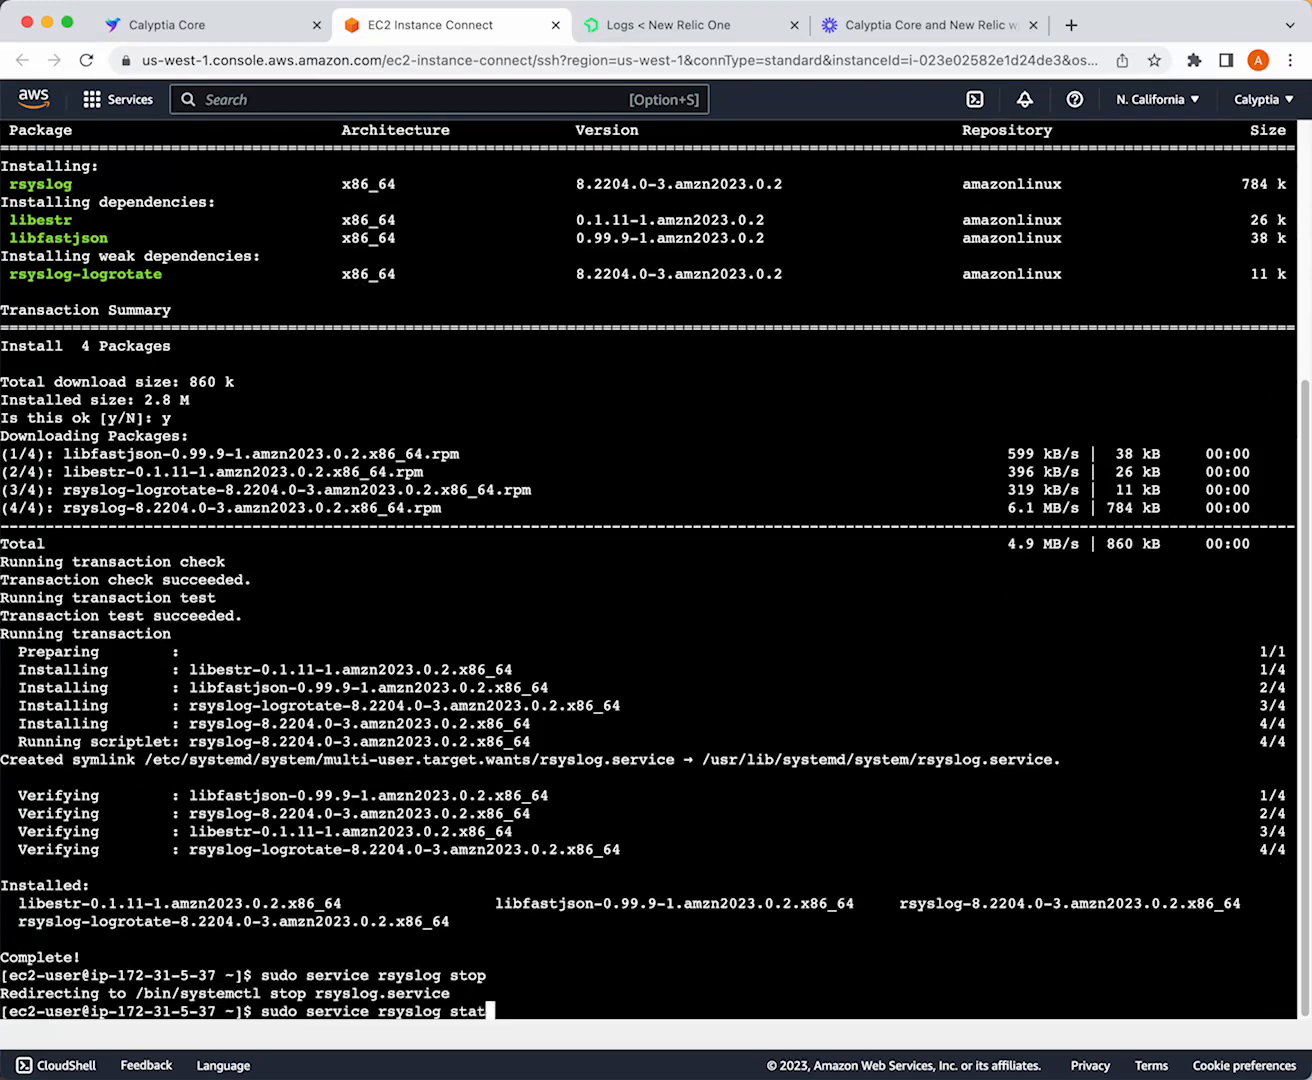
key("Return")
Start the rsyslog service with sudo service rsyslog start and clear the terminal
key("Up")
key("BackSpace")
key("BackSpace")
key("BackSpace")
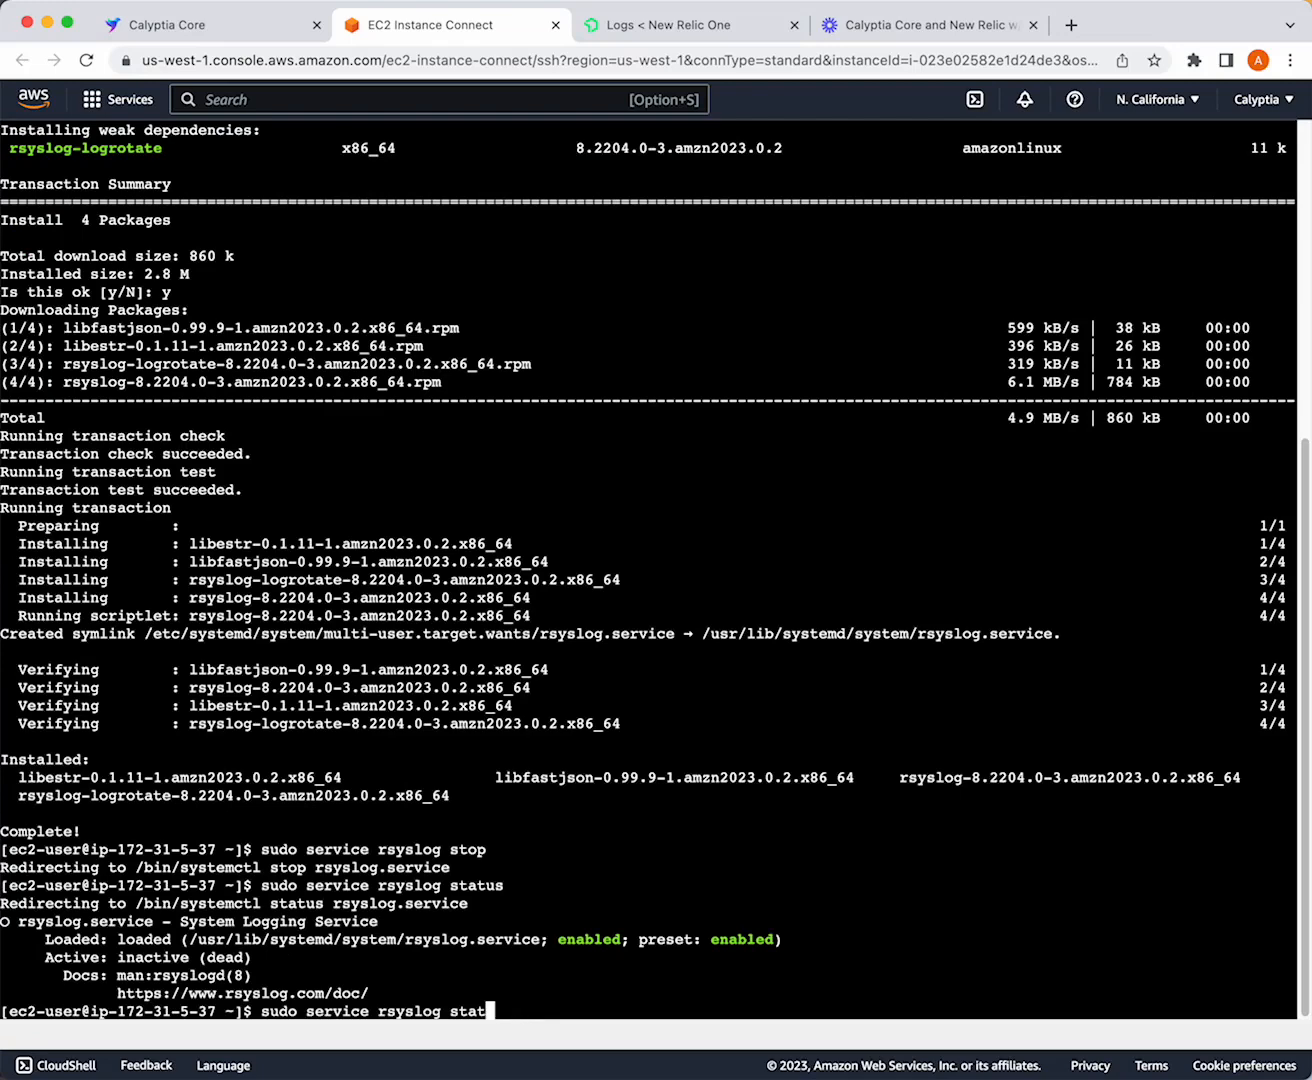
type("rt")
key("Return")
type("clear")
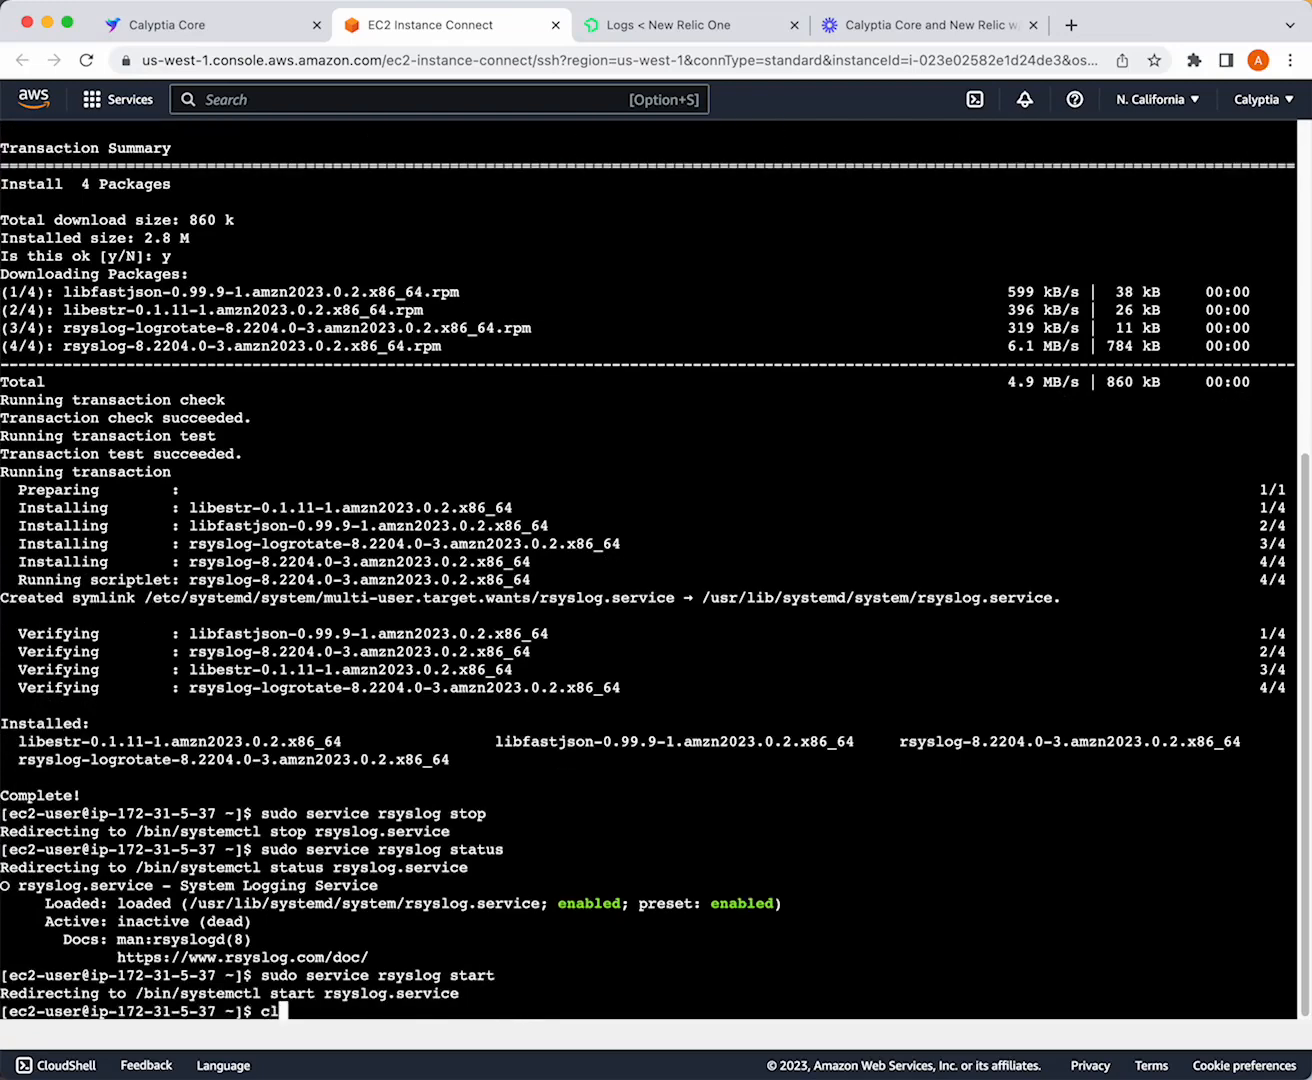
key("Return")
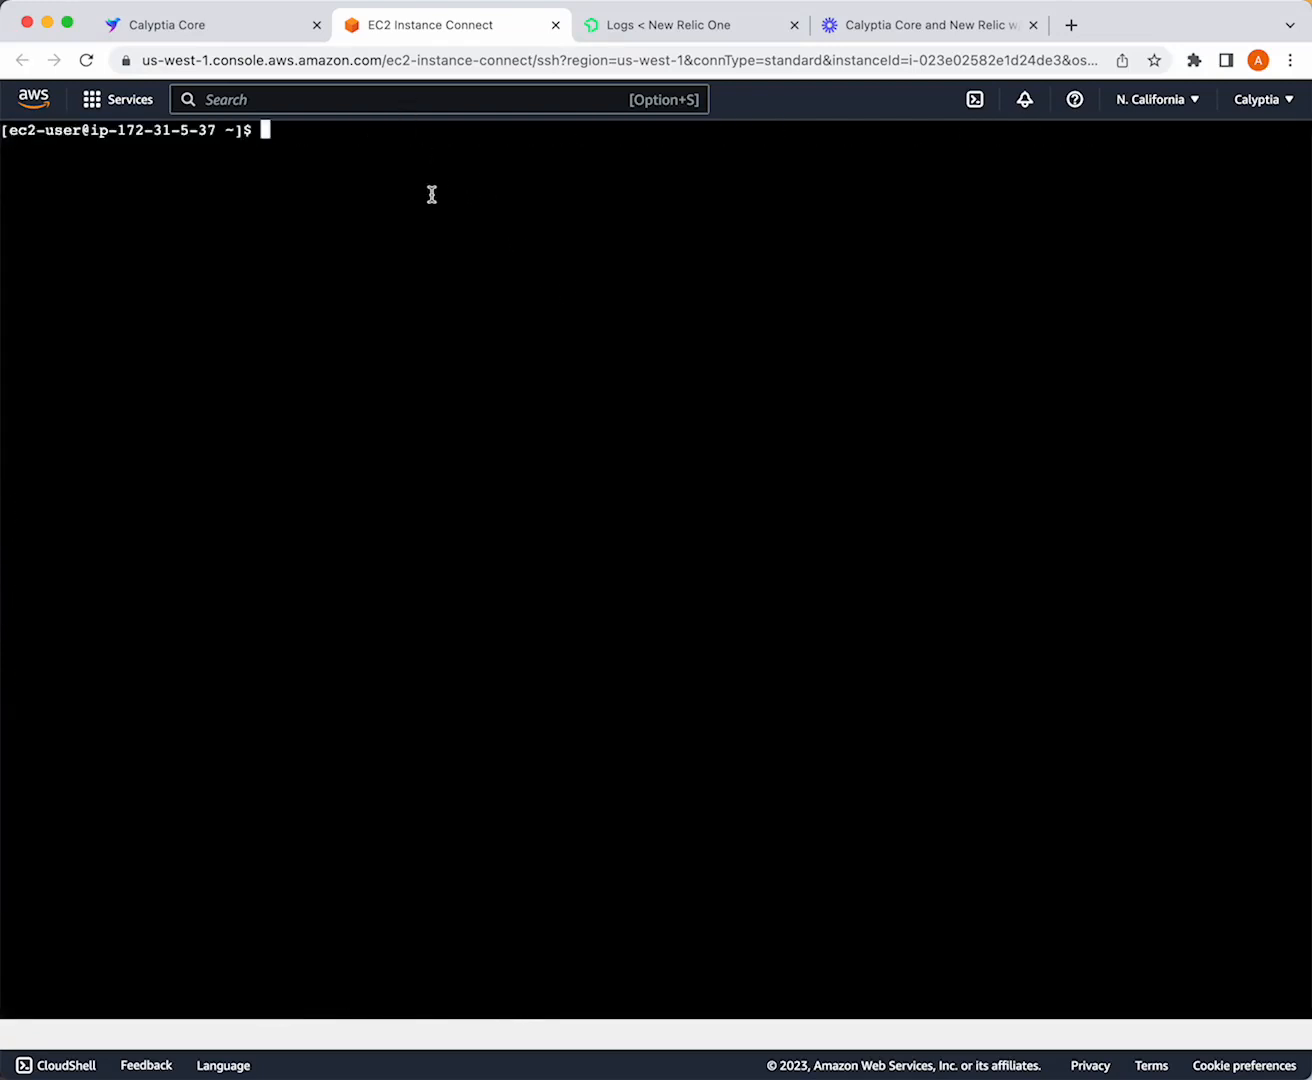
Run sudo service rsyslog status to verify the service after its start
key("Up")
key("Up")
key("Up")
key("Up")
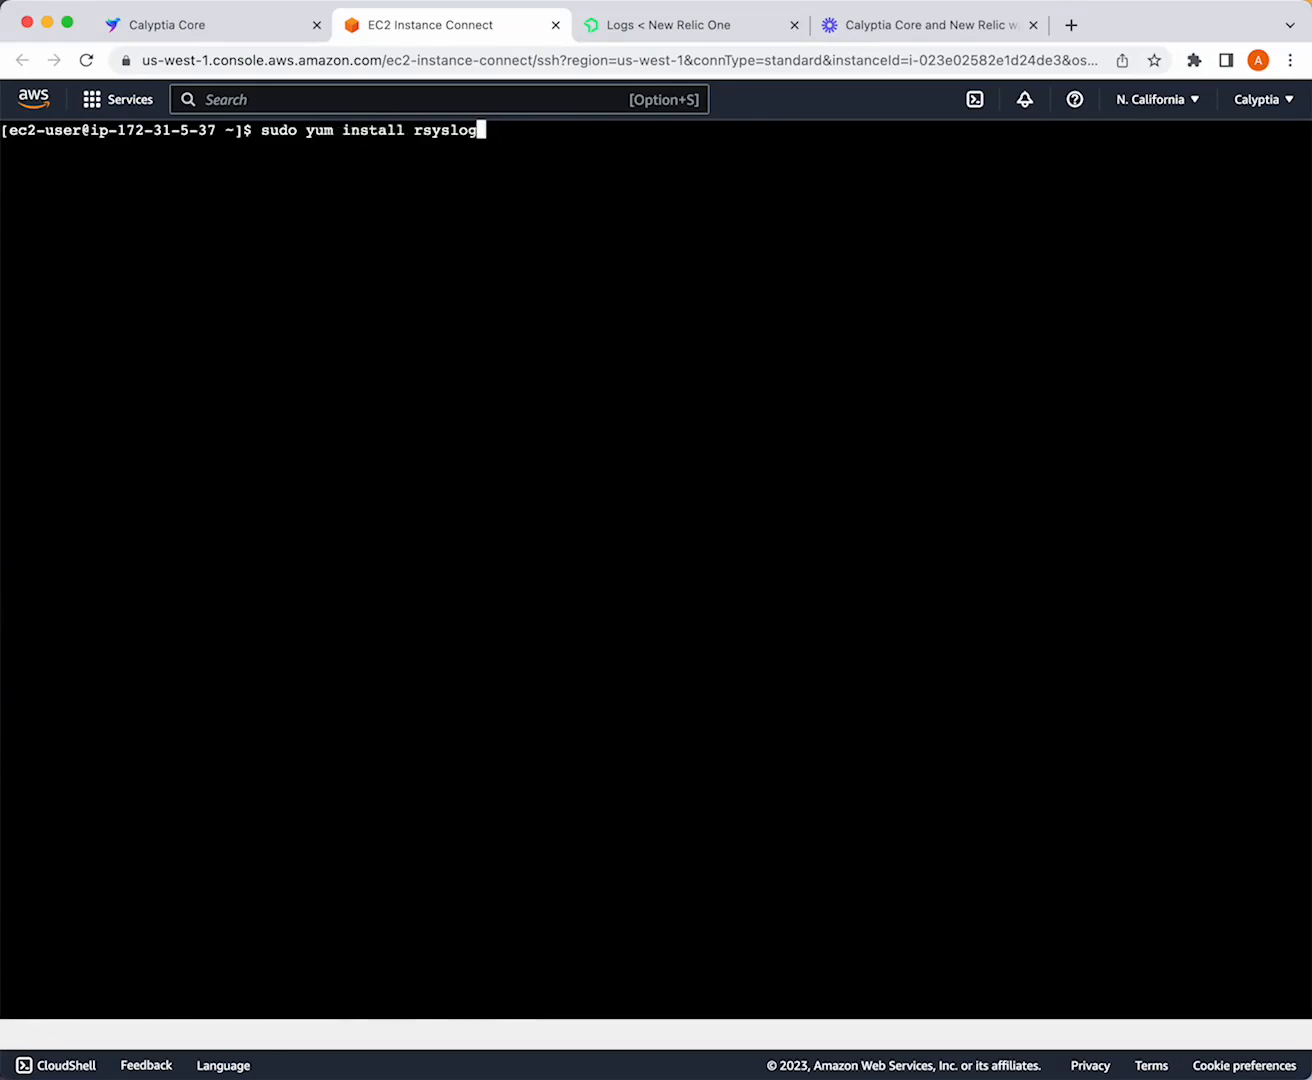
key("BackSpace")
key("BackSpace")
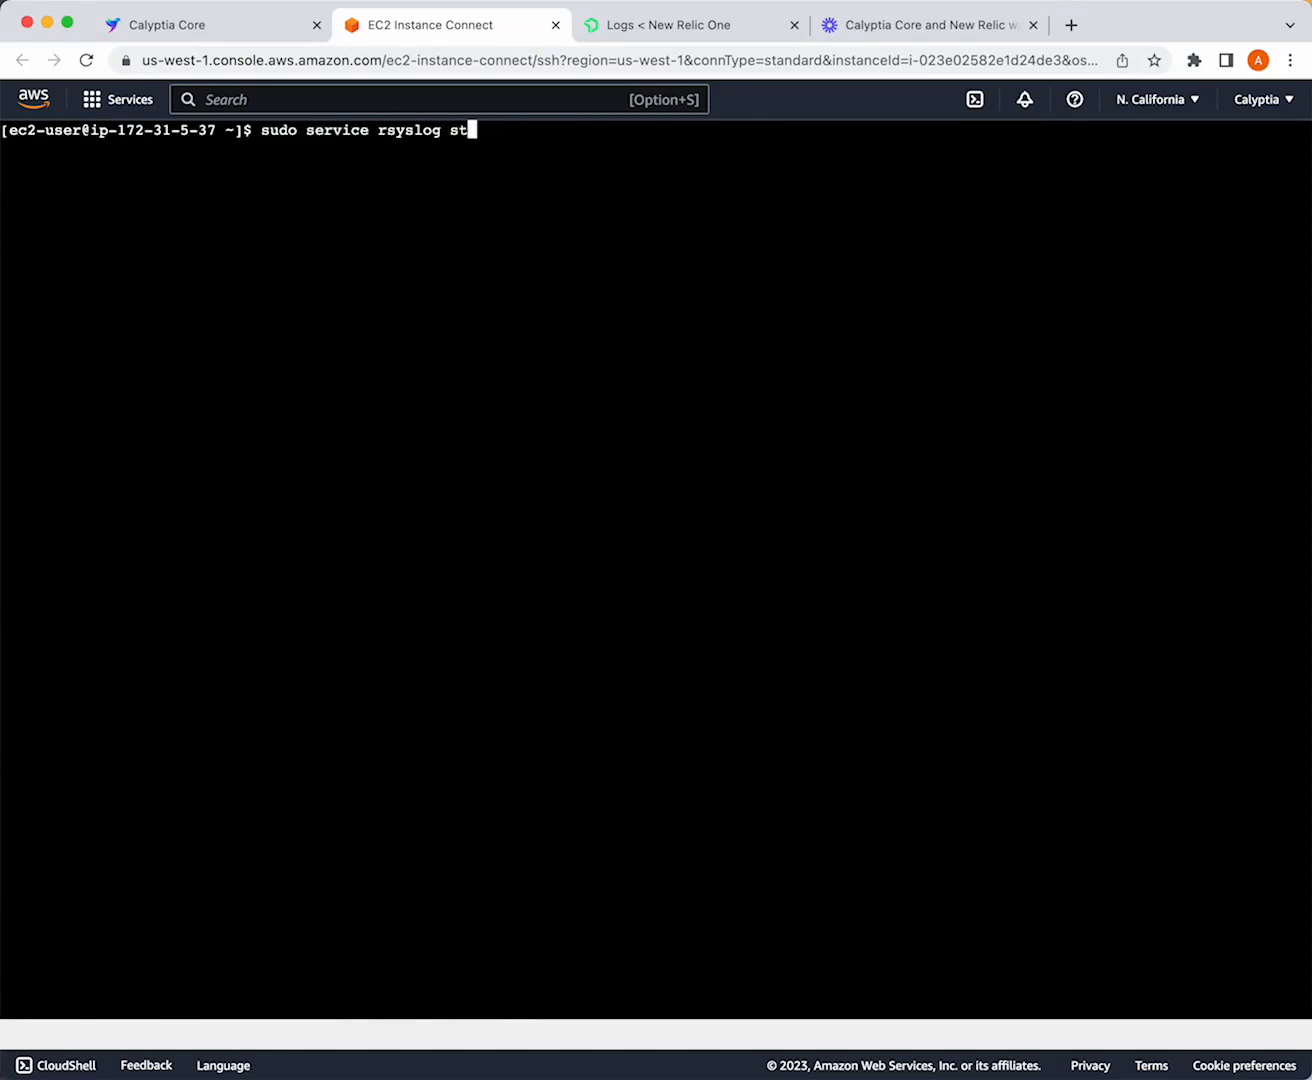
type("ats")
type("s")
key("Return")
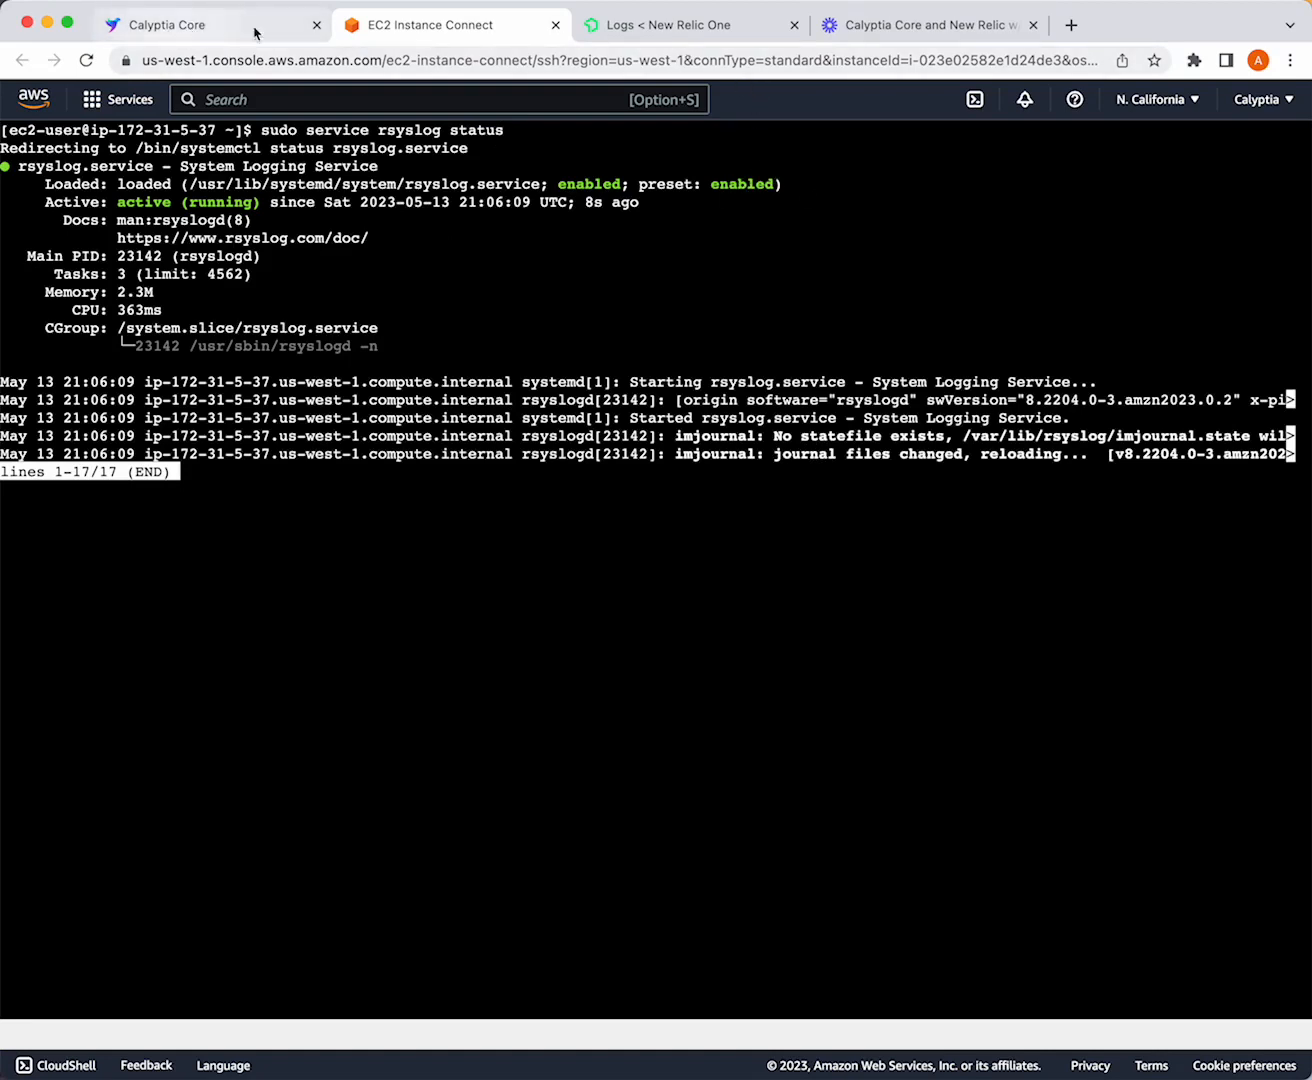
Switch to New Relic's logs and look through the newer entries for forwarded syslog messages, down to the end of the list
left_click(673, 28)
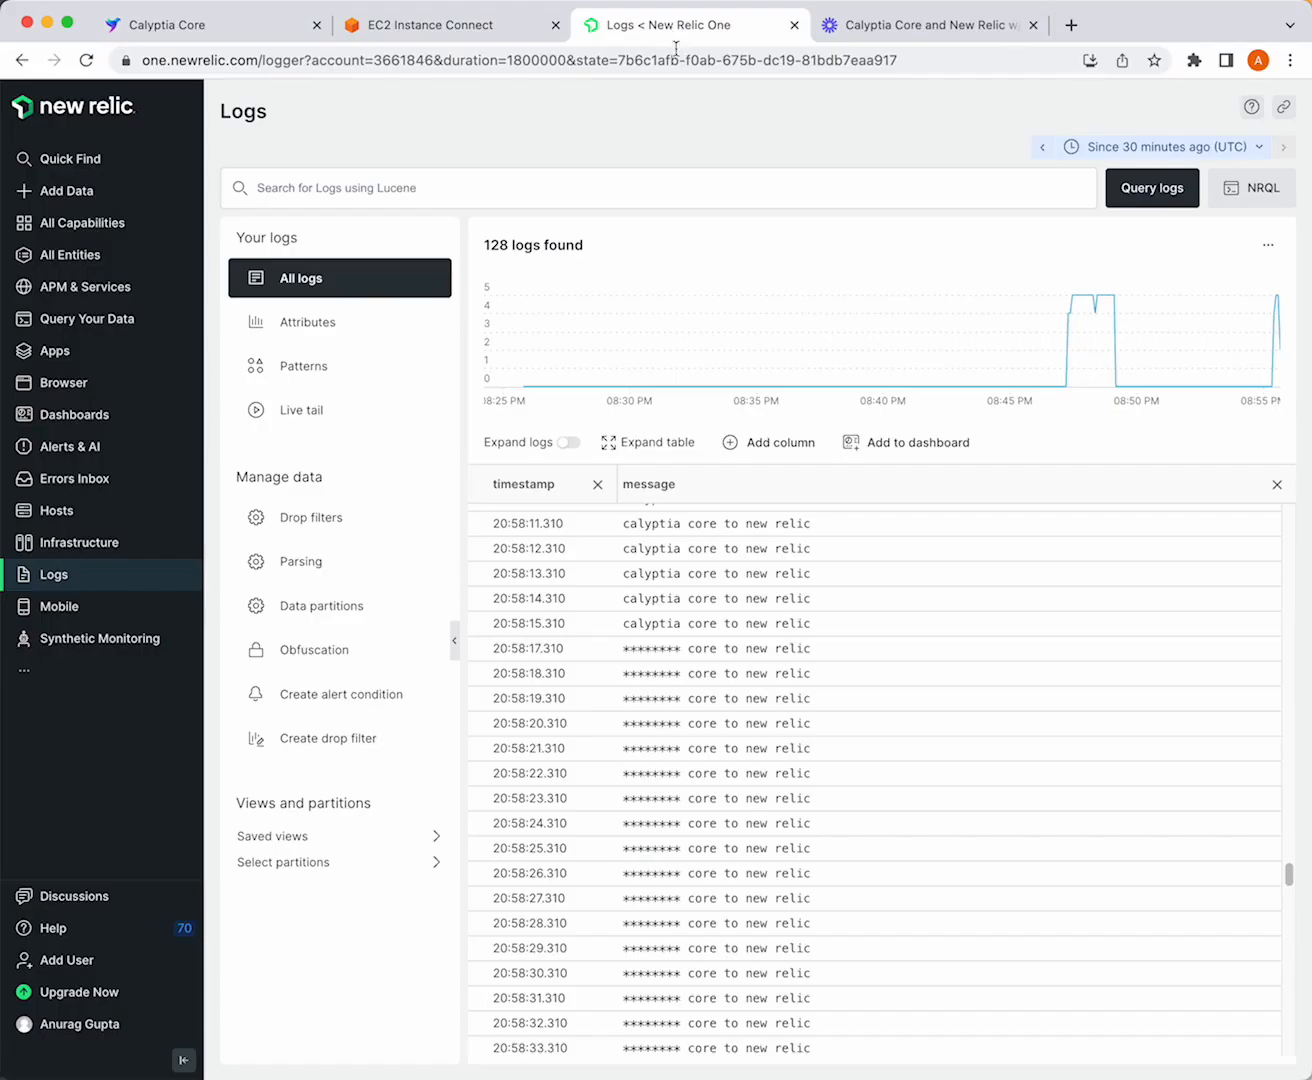
scroll(890, 873, "down", 20)
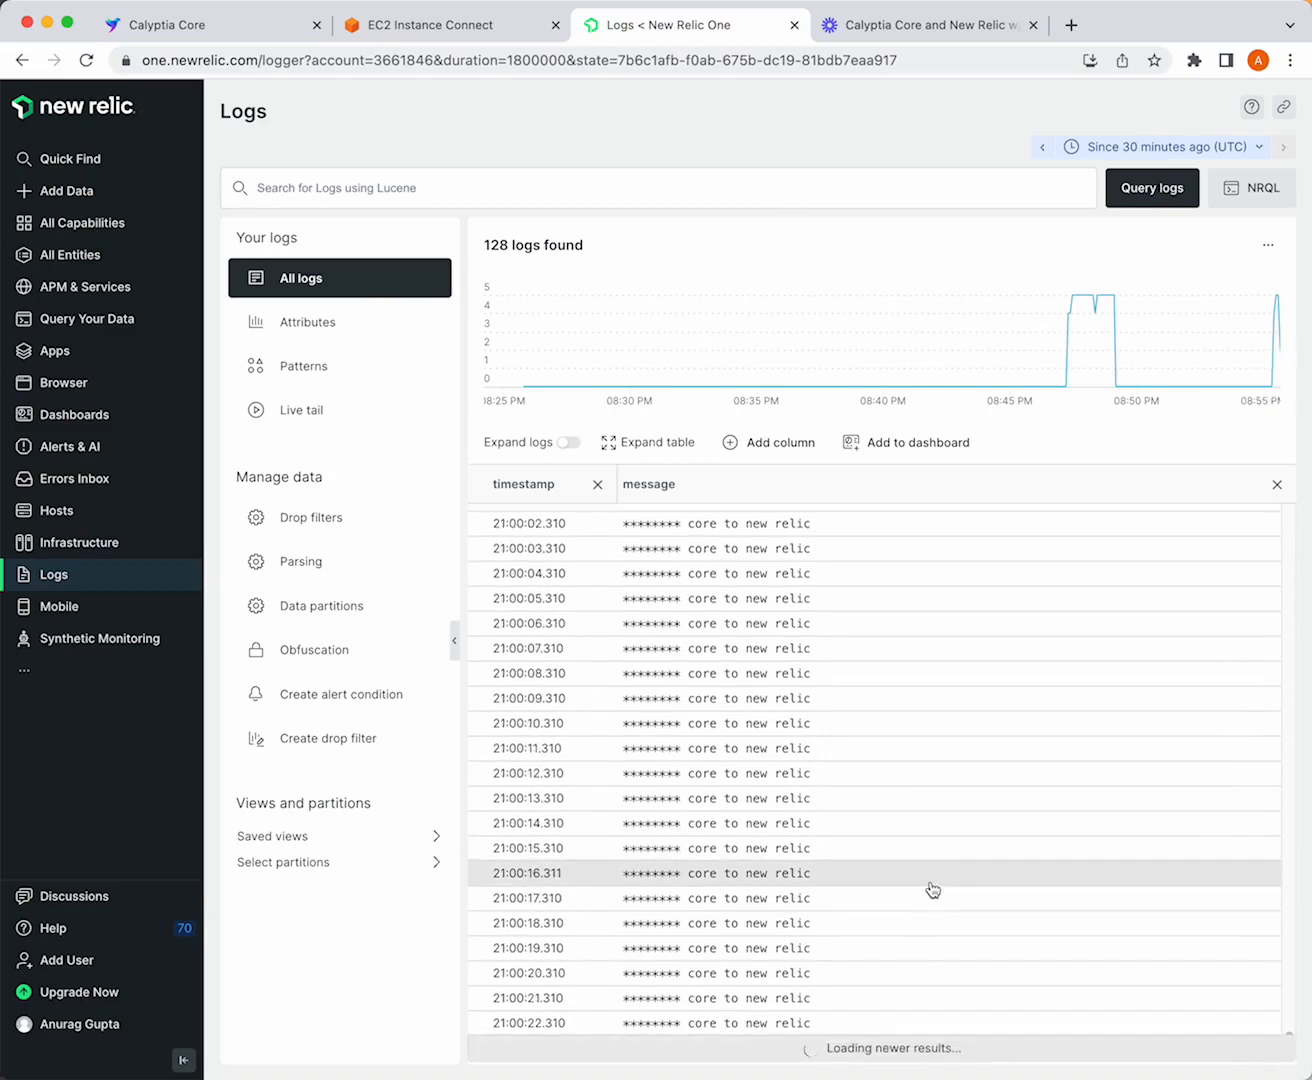
scroll(932, 889, "down", 20)
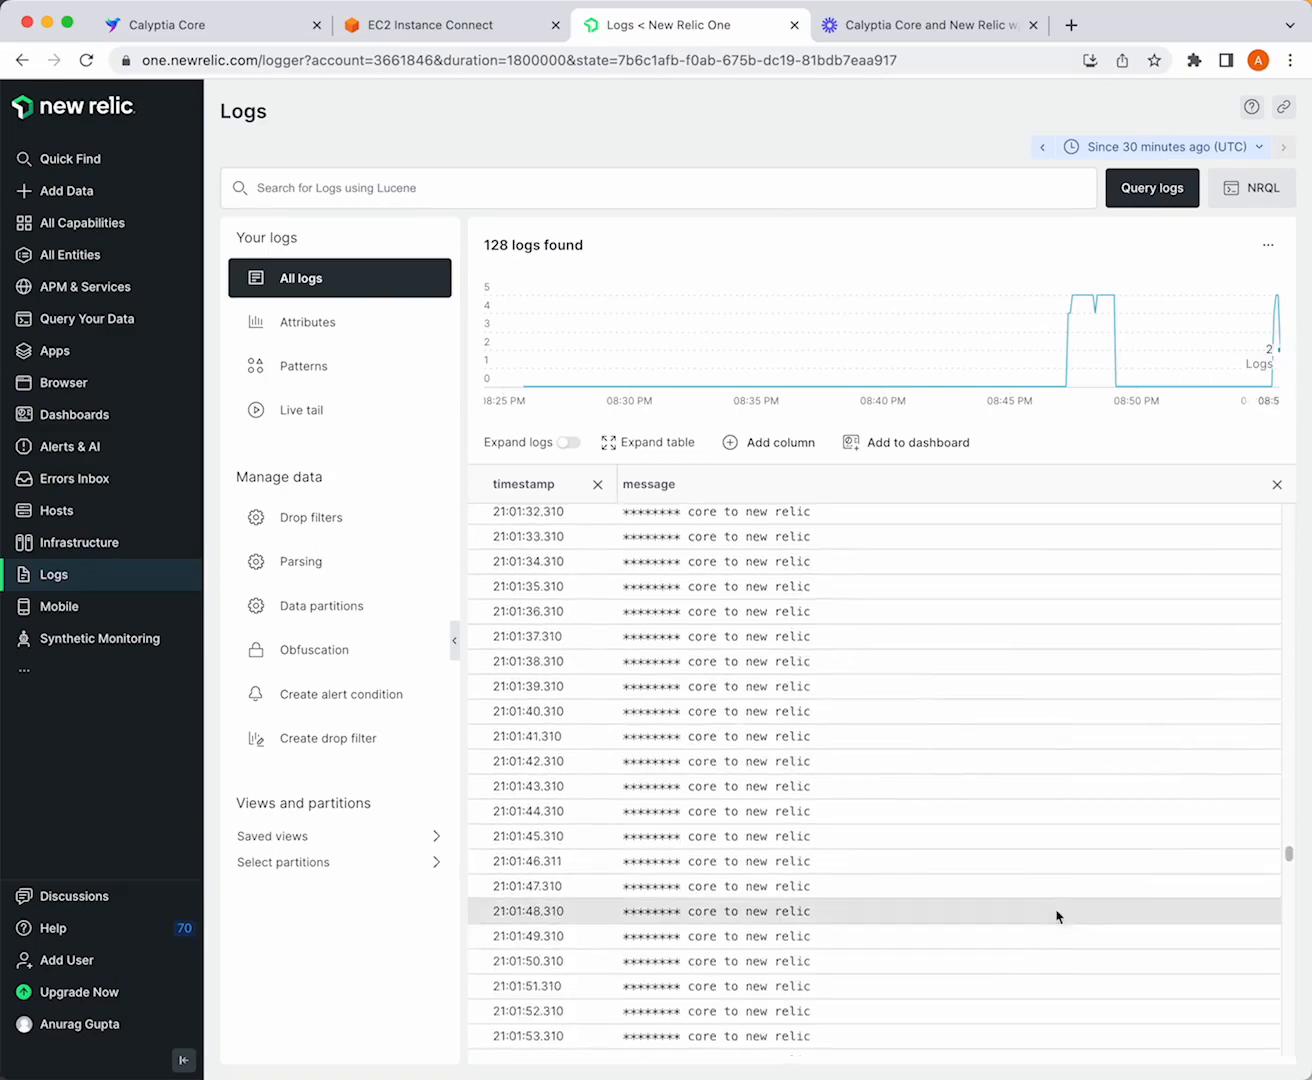
scroll(1057, 916, "up", 8)
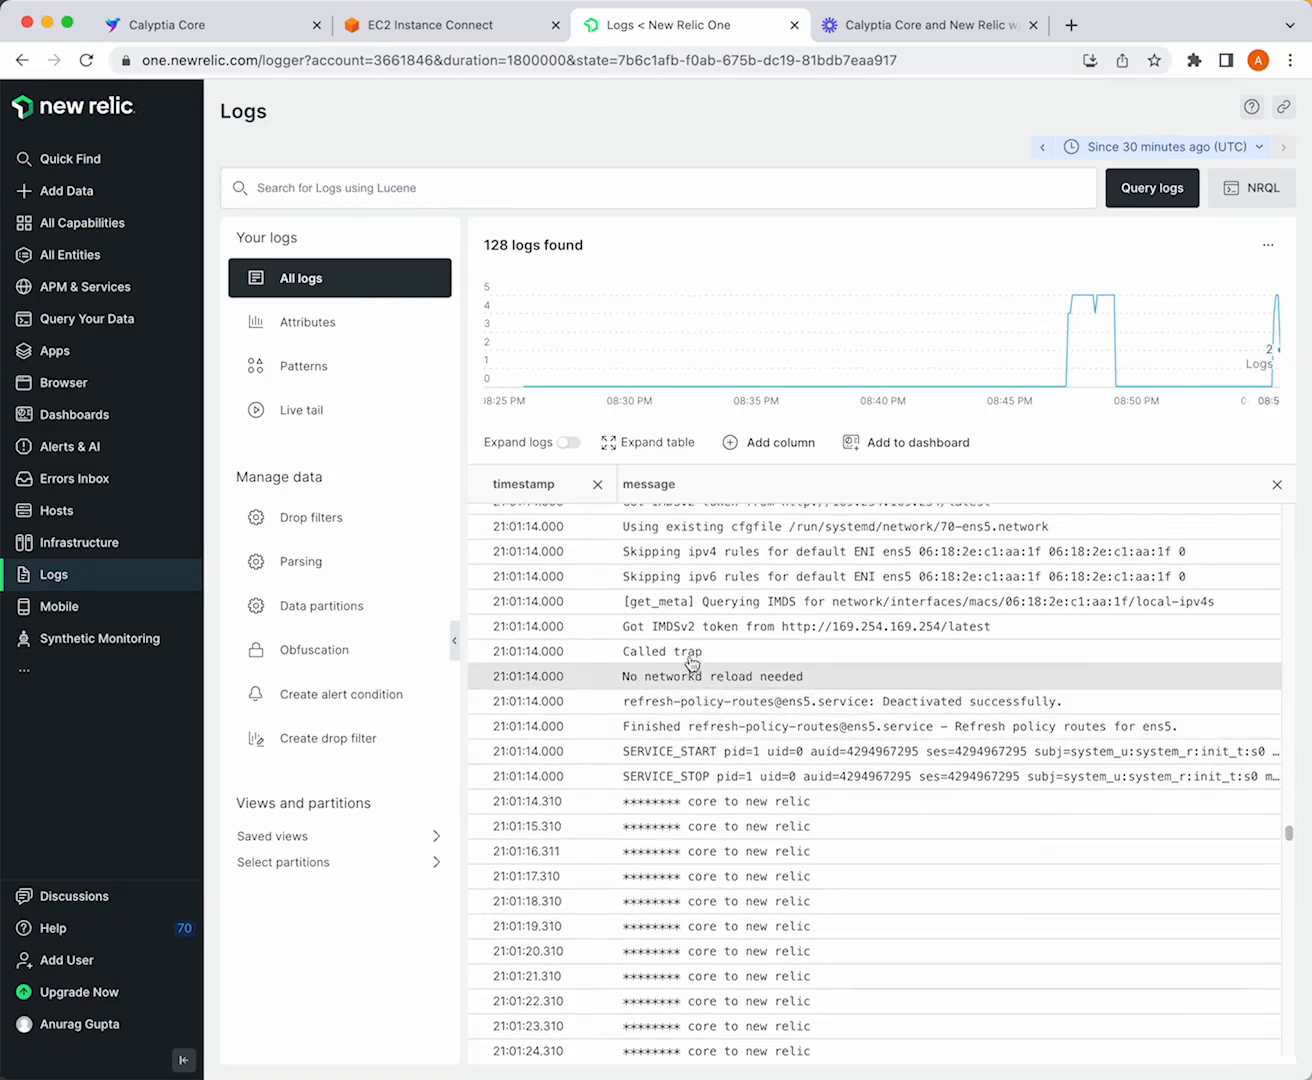
scroll(692, 662, "up", 1)
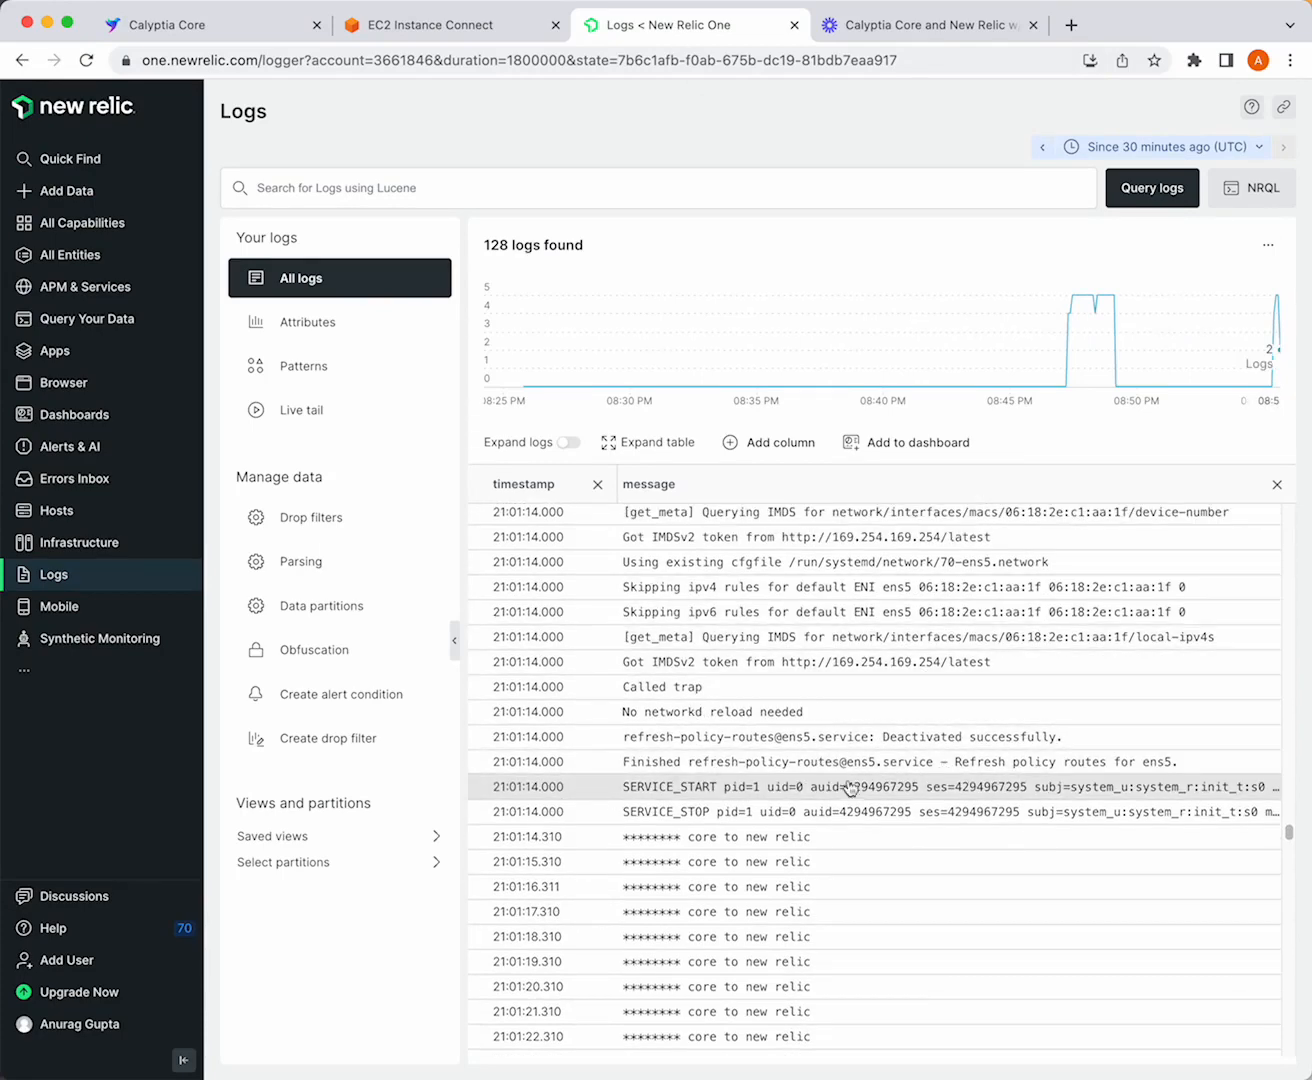
left_click_drag(1286, 834, 1269, 1065)
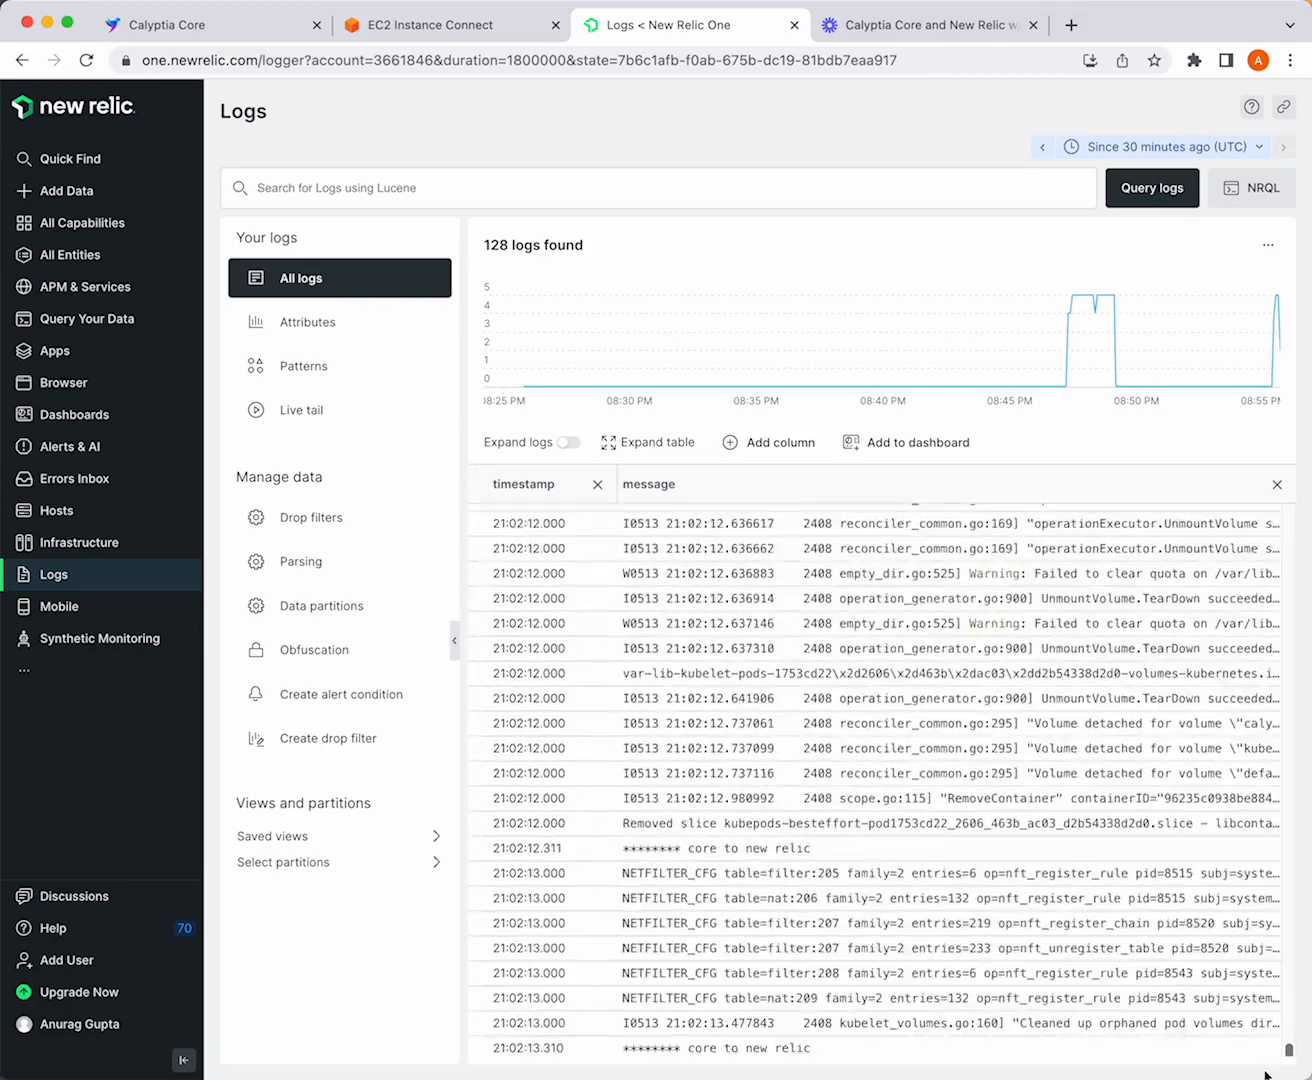
View the log details of several NETFILTER_CFG entries timestamped 21:02:13
left_click(570, 880)
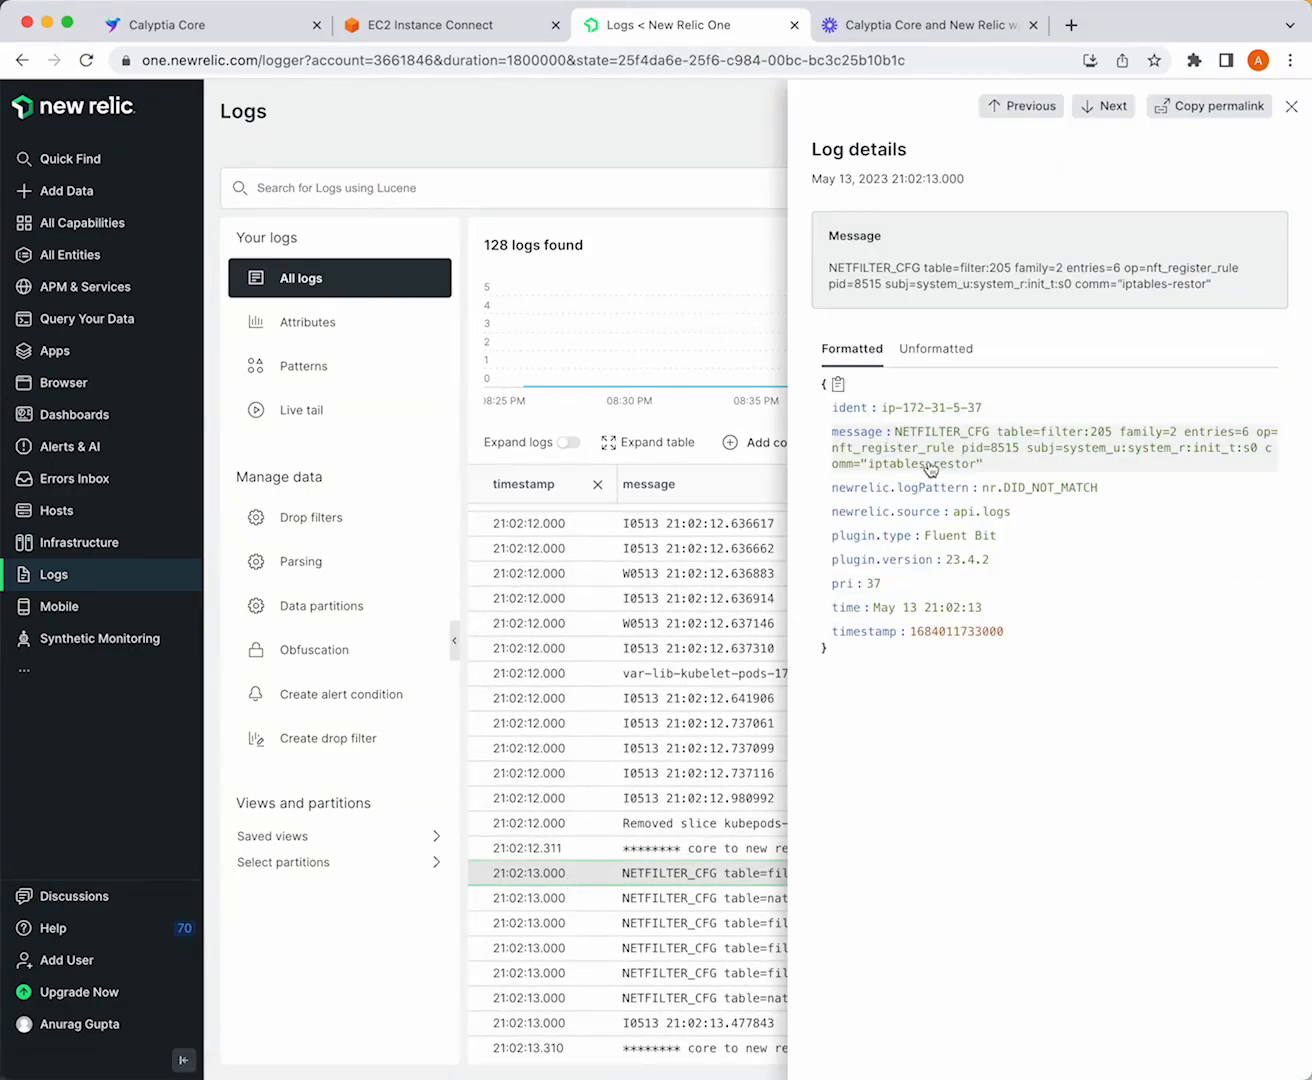
left_click(592, 905)
left_click(600, 944)
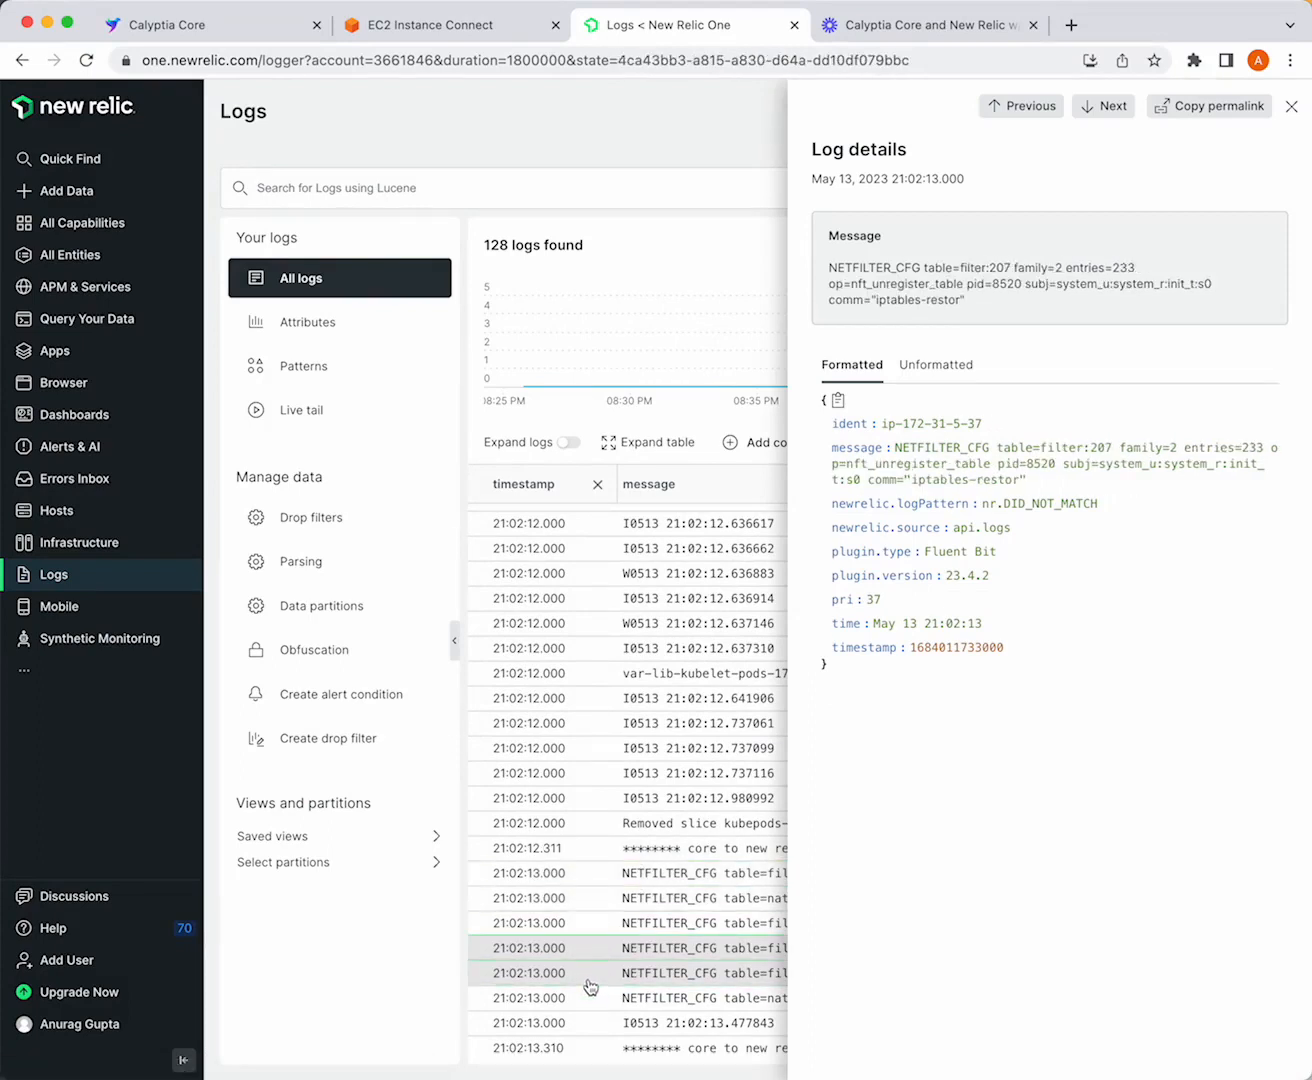
View the log details of the last NETFILTER_CFG table=filter entry at 21:02:13 and the I0513 21:02:12.737099 entry
left_click(598, 972)
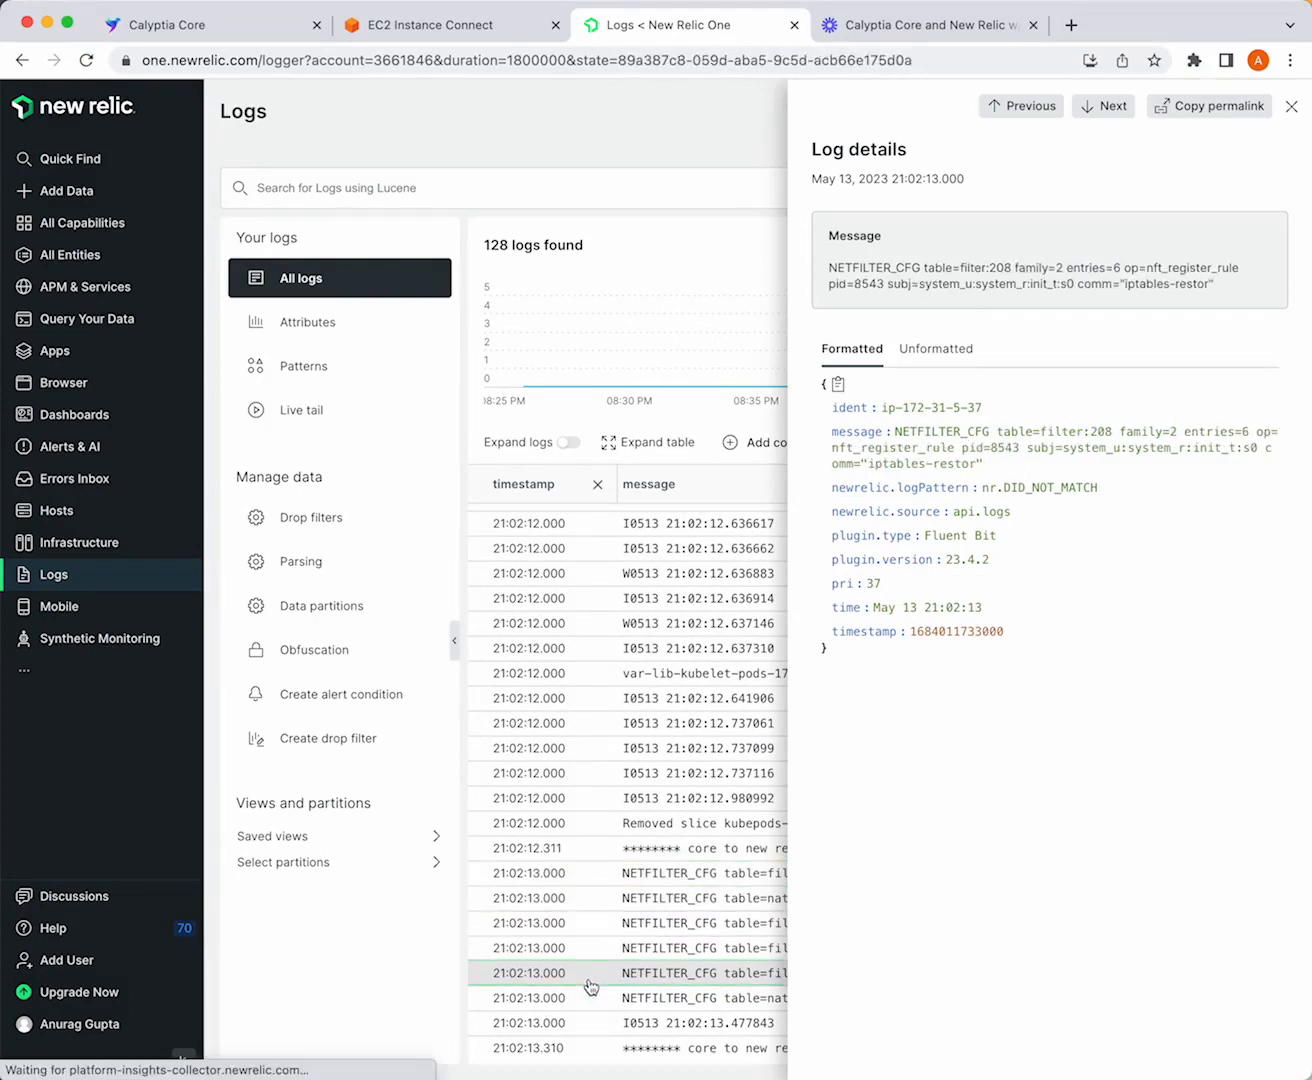
left_click(566, 748)
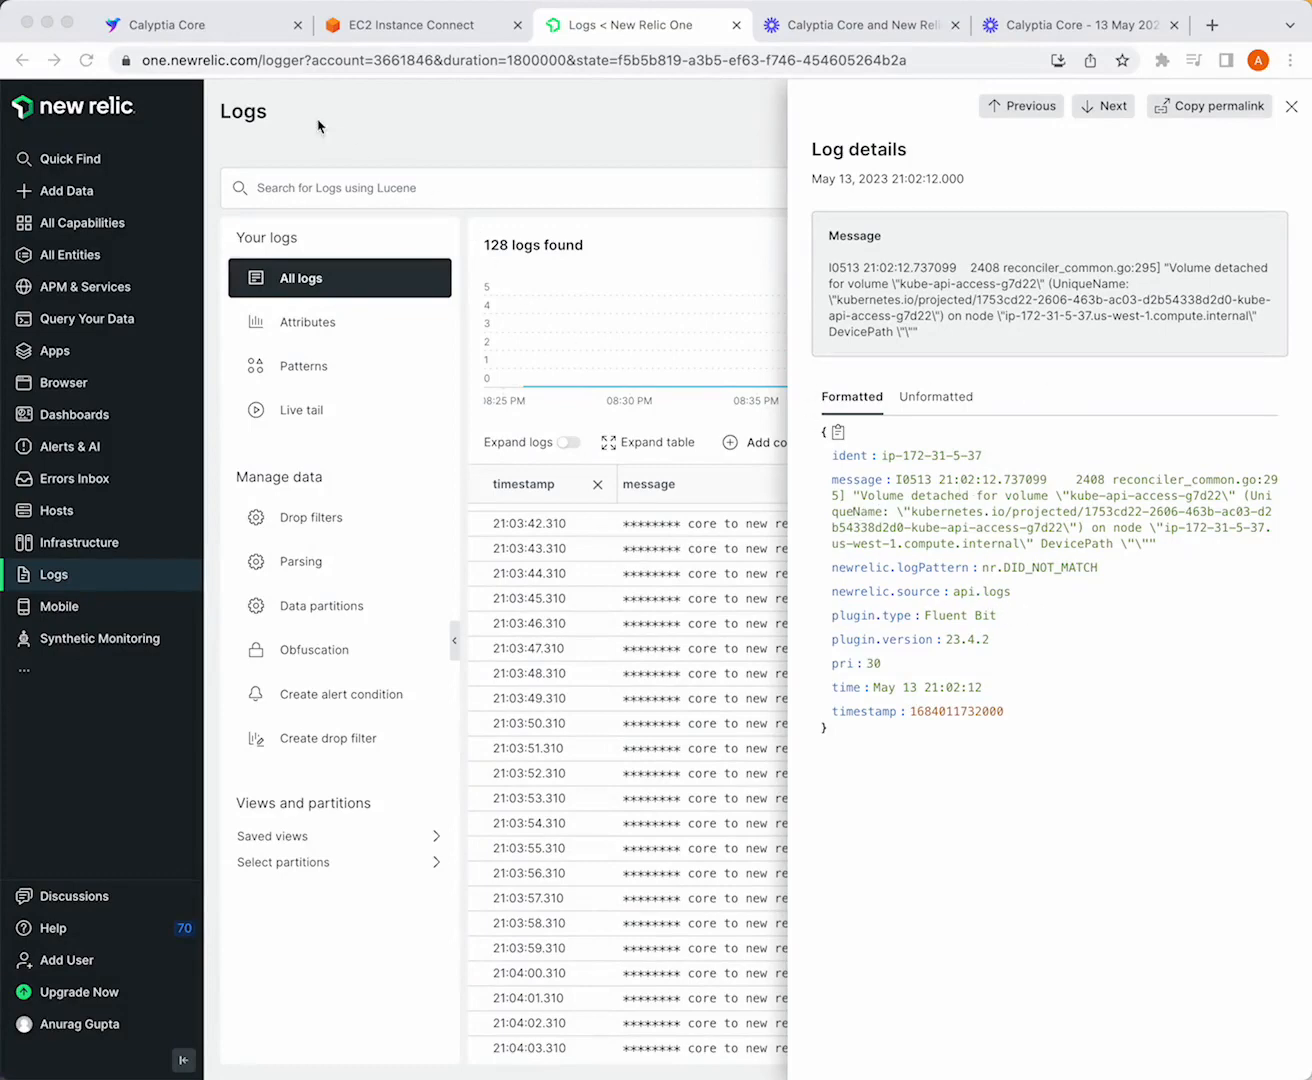
Switch to Calyptia Core and start a new processing rule action between Syslog and New Relic, opening the list of available action types
left_click(180, 40)
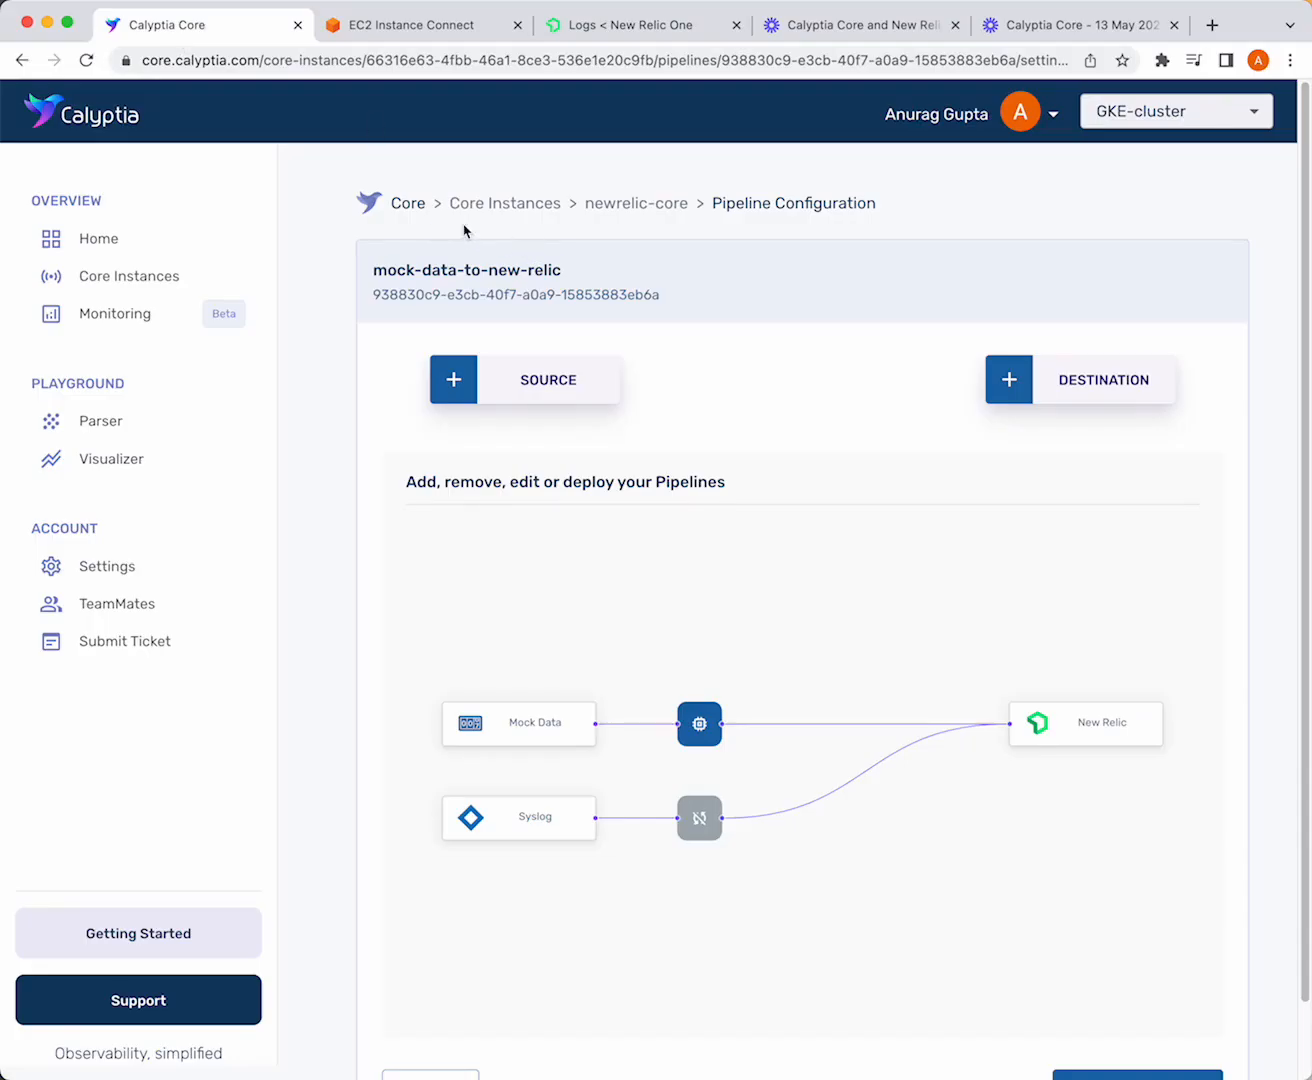
scroll(554, 509, "down", 1)
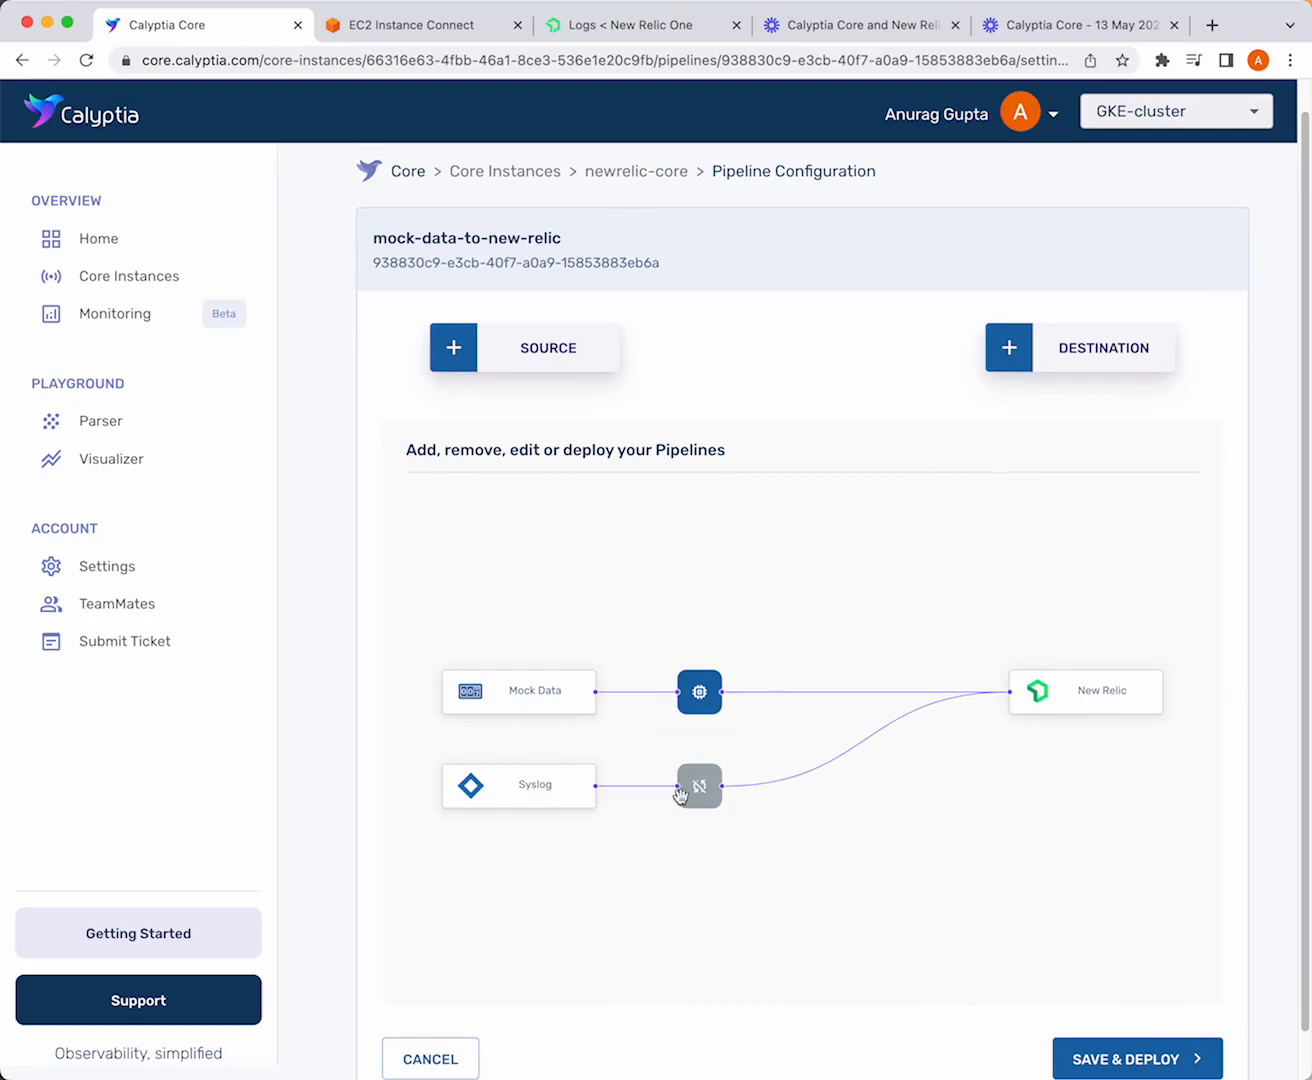
left_click(699, 787)
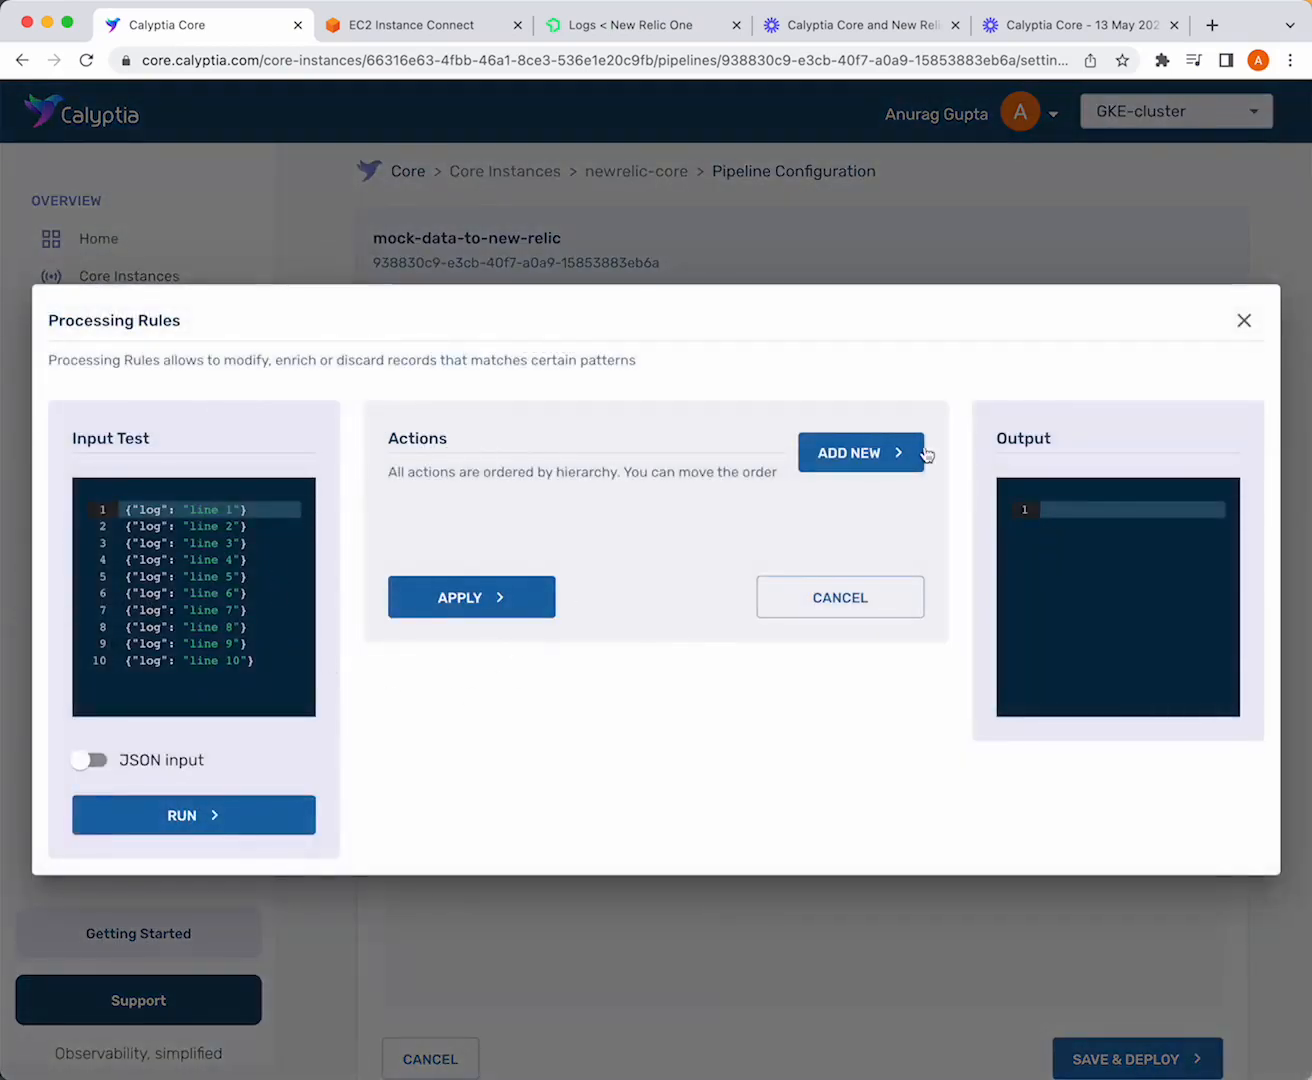
left_click(872, 455)
left_click(325, 405)
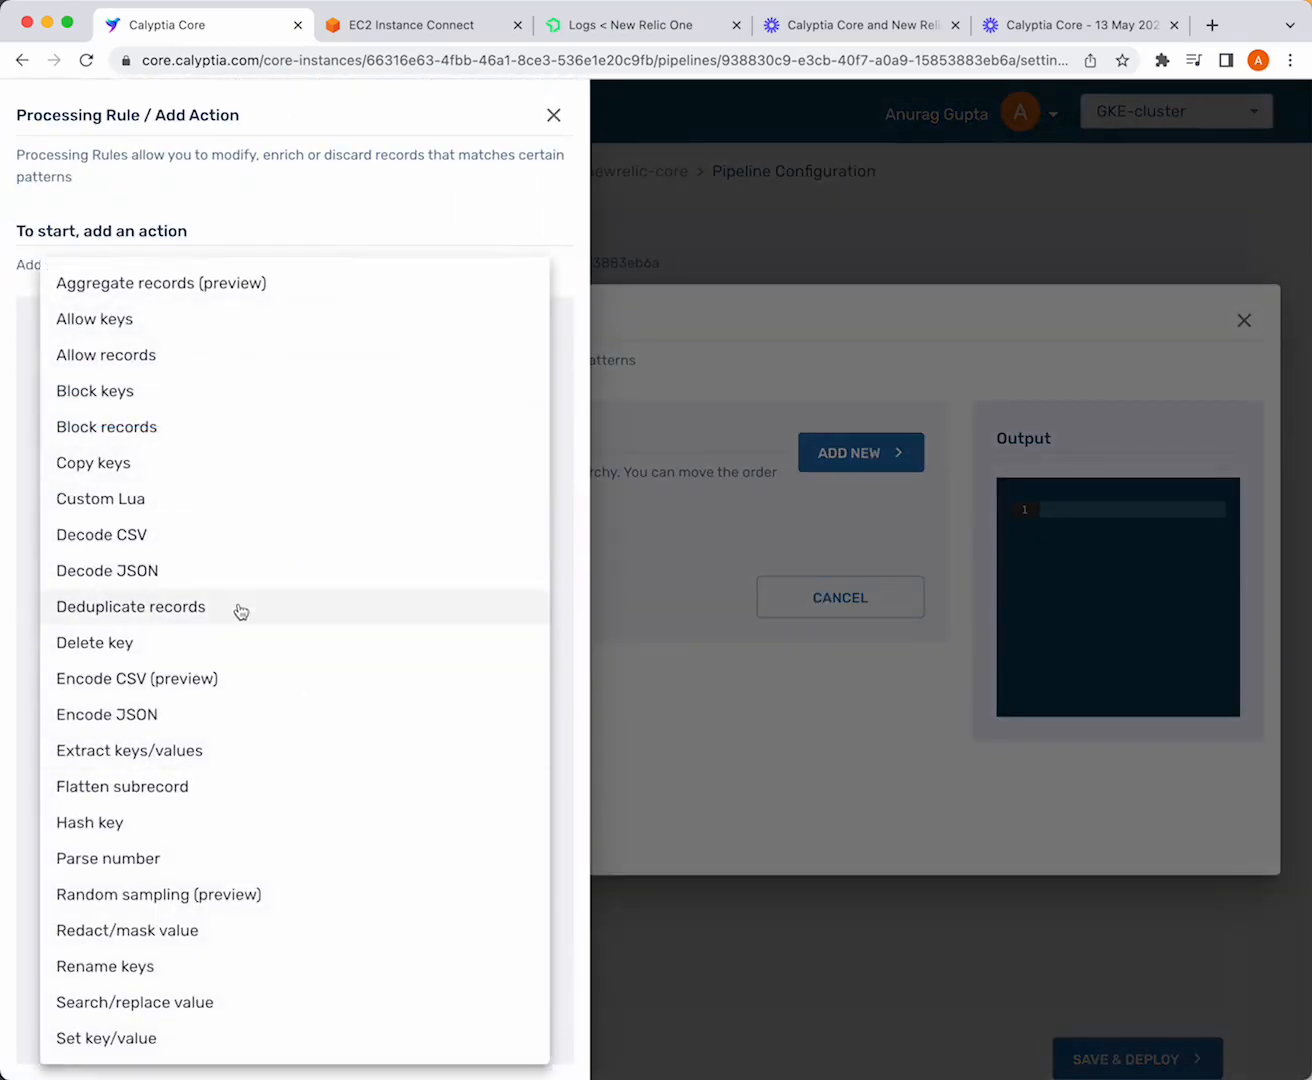